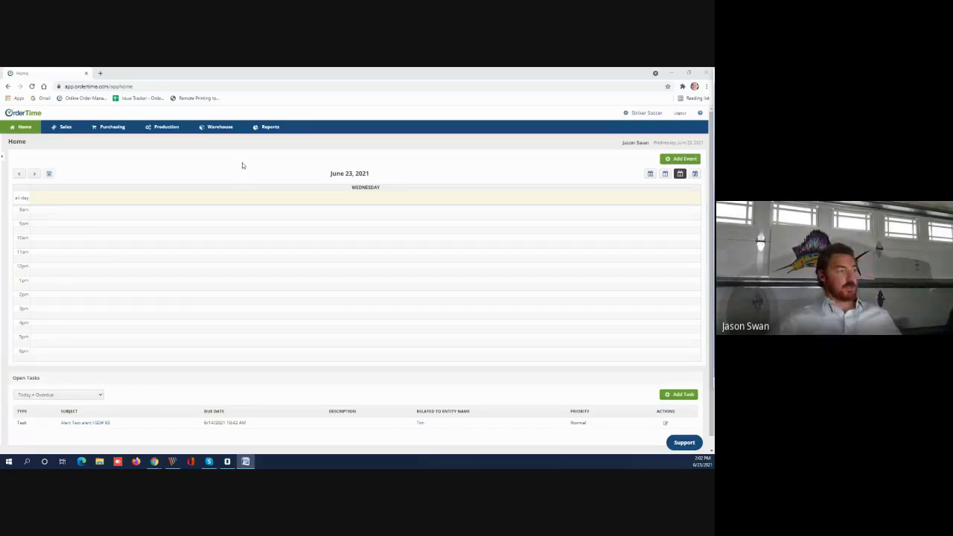
Open the reports area and review the Frequently Run, My Reports and All Reports lists
click(269, 127)
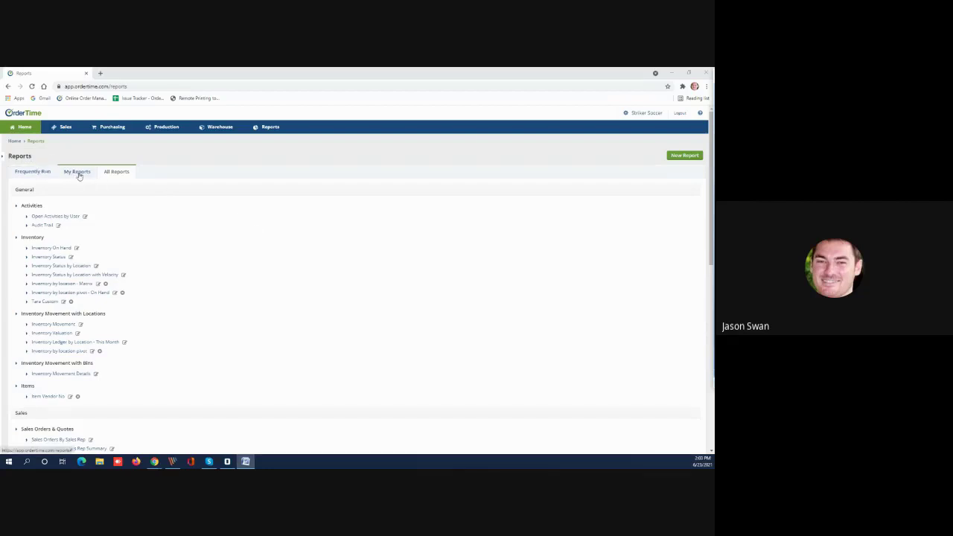
click(45, 175)
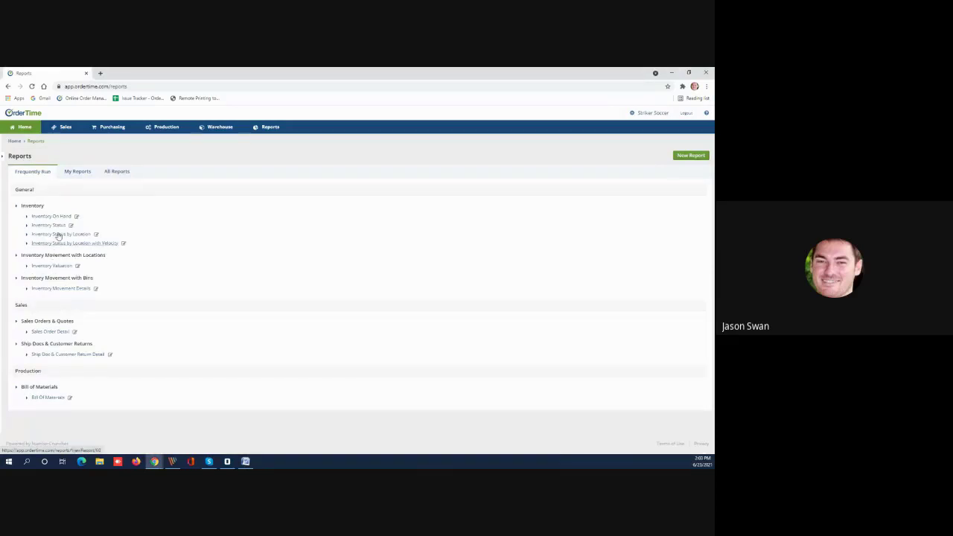
click(77, 176)
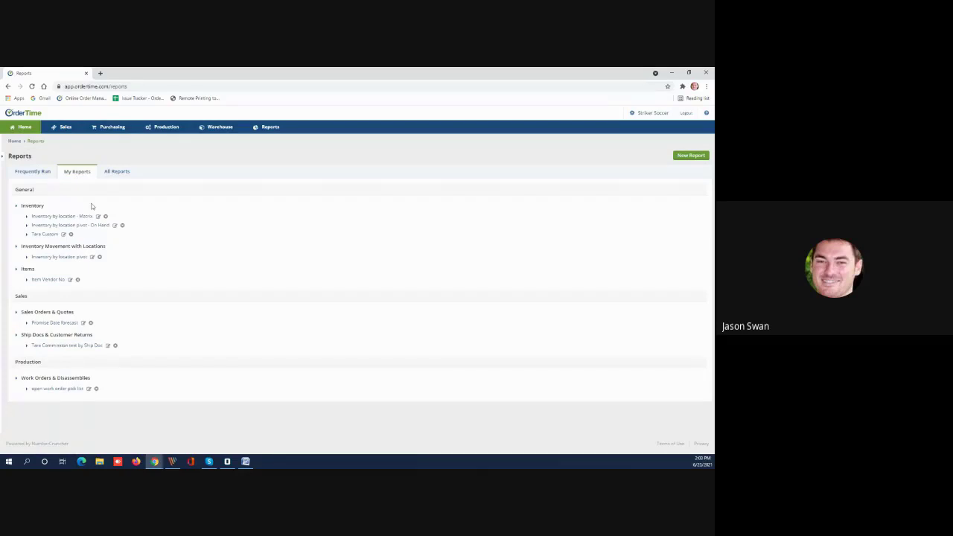
click(113, 173)
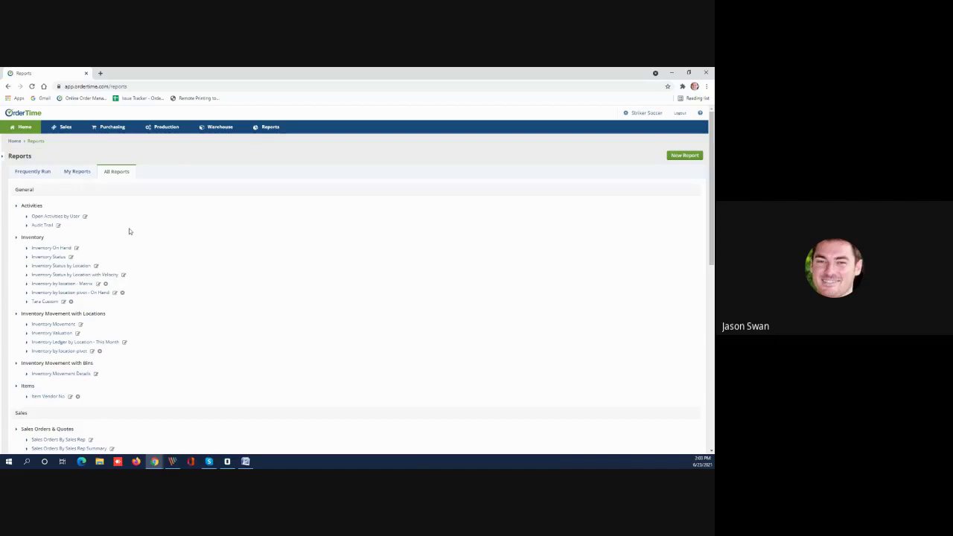
Open the Ship Doc & Customer Return Detail report from the list of all reports
scroll(130, 237, down, 3)
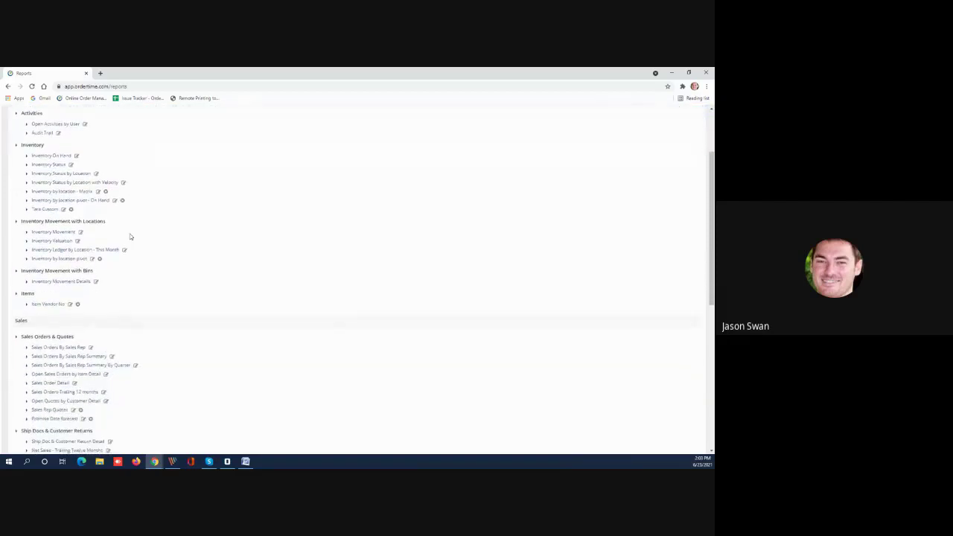
scroll(130, 237, down, 1)
scroll(112, 306, down, 2)
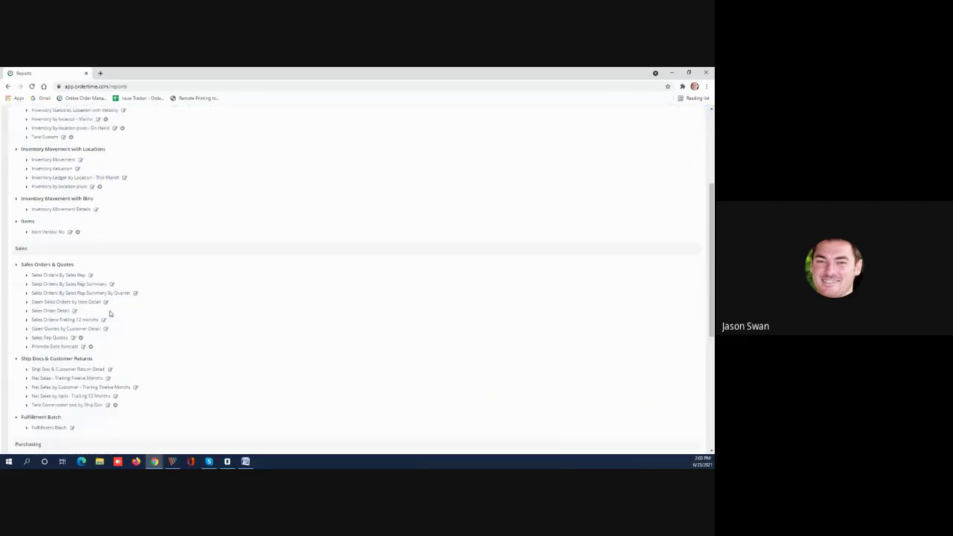
click(85, 360)
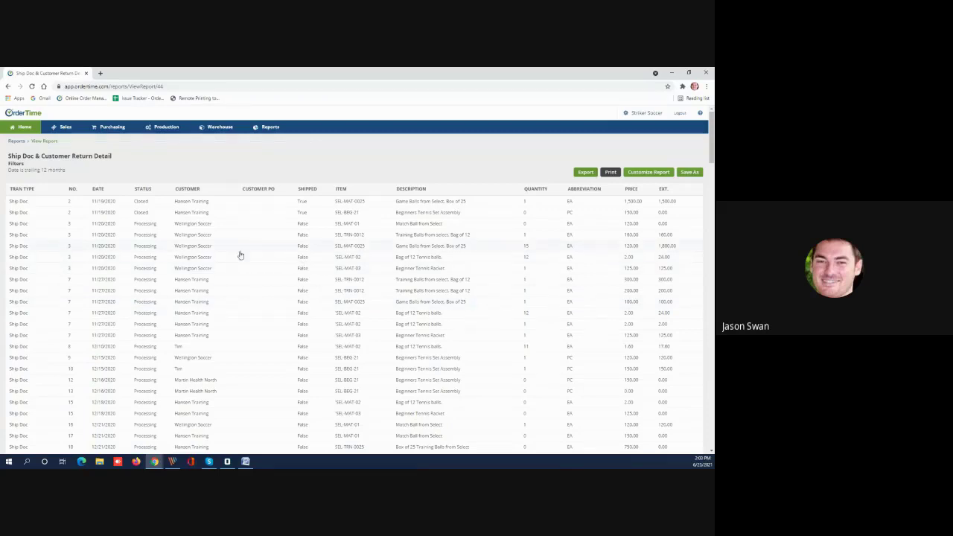
Examine the report type options in the report's customization, keeping it Tabular, and view the report
click(643, 176)
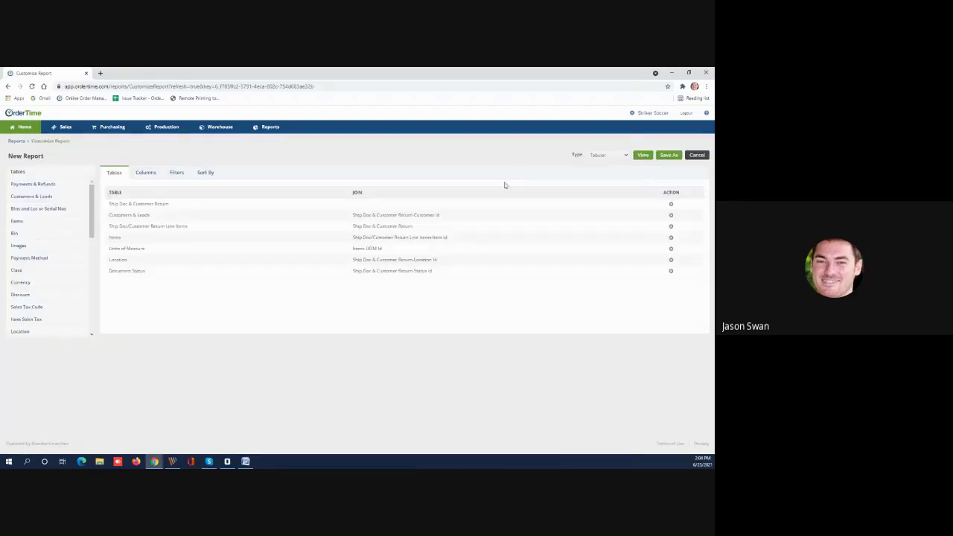
click(605, 158)
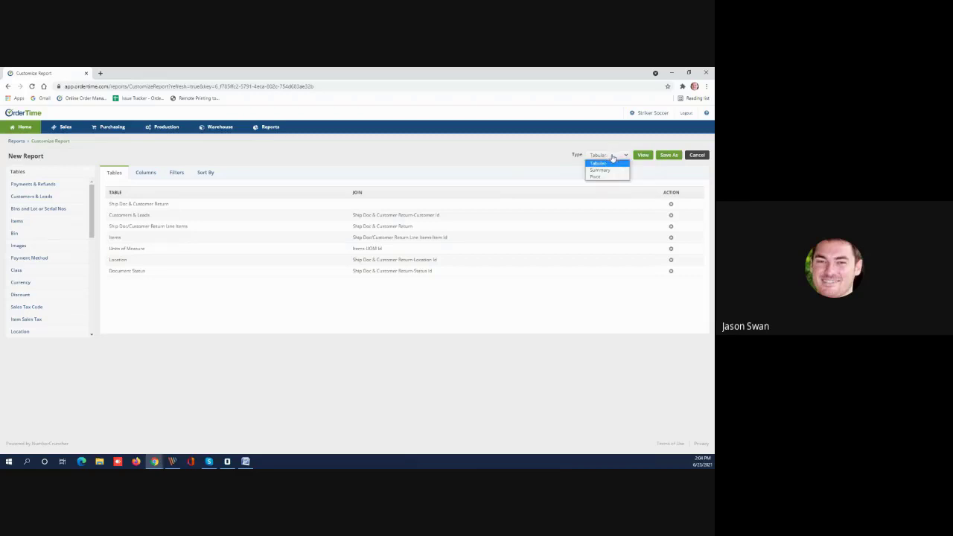
click(548, 155)
click(597, 158)
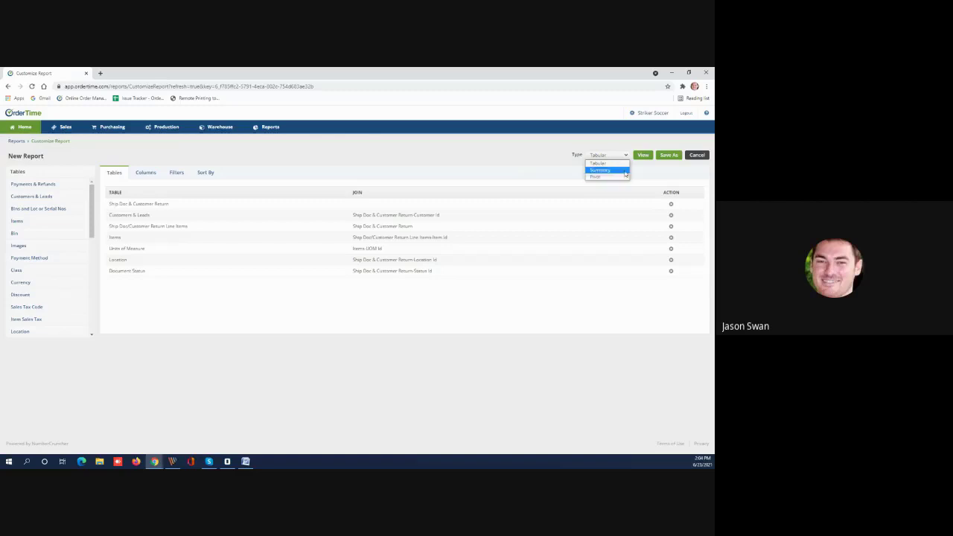
click(489, 156)
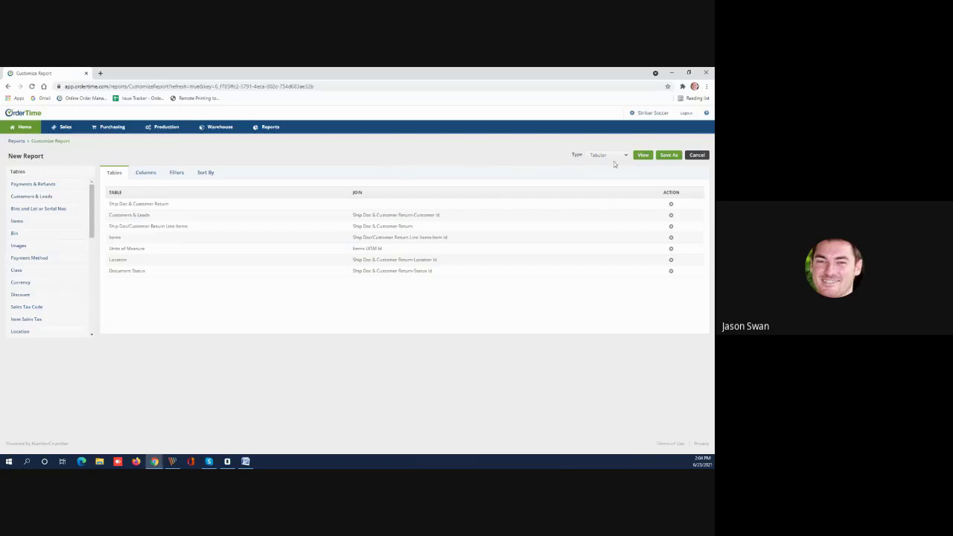
click(644, 156)
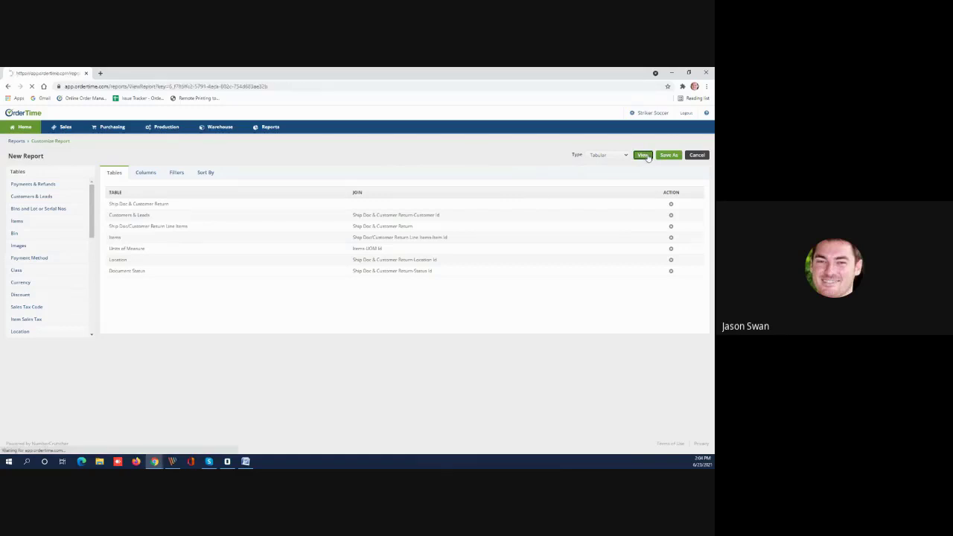
scroll(462, 195, down, 1)
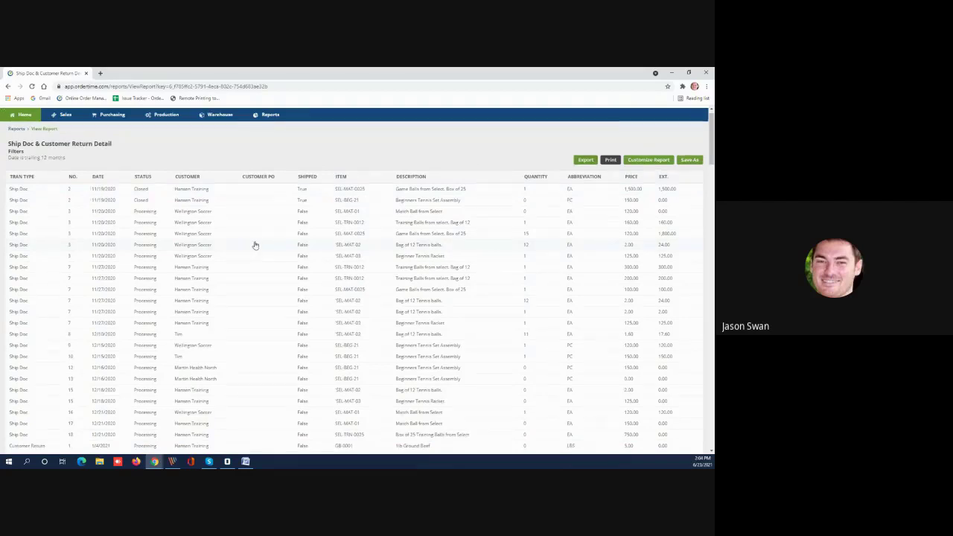
Customize the report so that the Ship Doc & Customer Return No. column is a section, and view the result
click(642, 161)
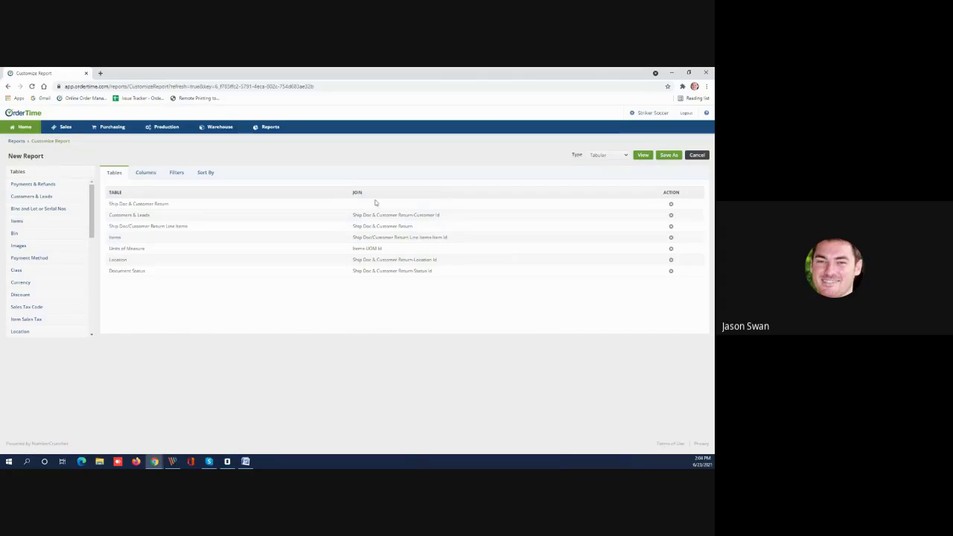
click(145, 173)
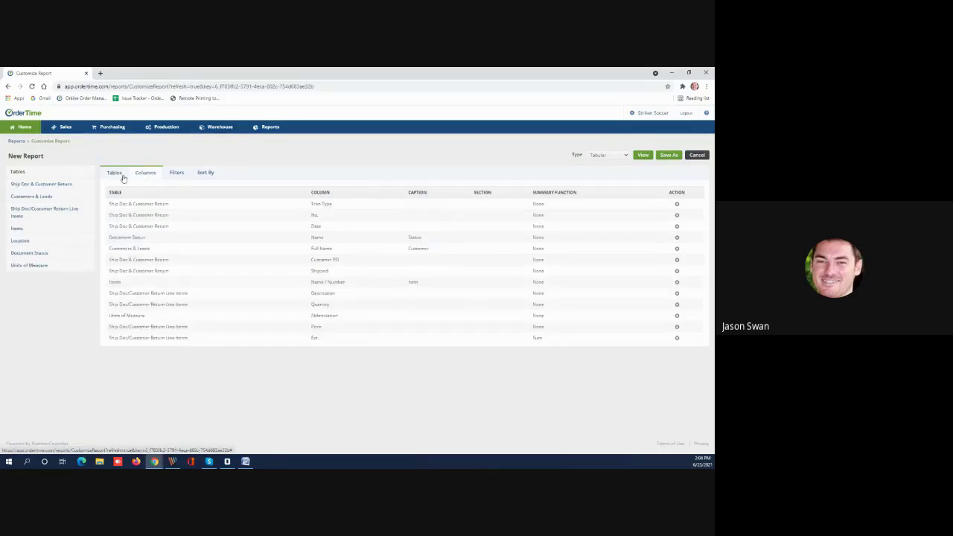
click(123, 177)
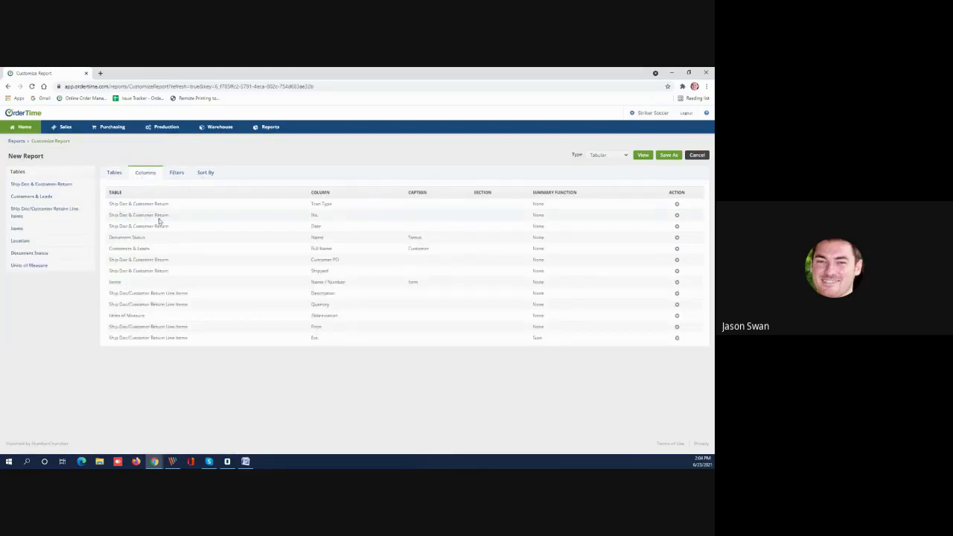
click(238, 216)
click(641, 155)
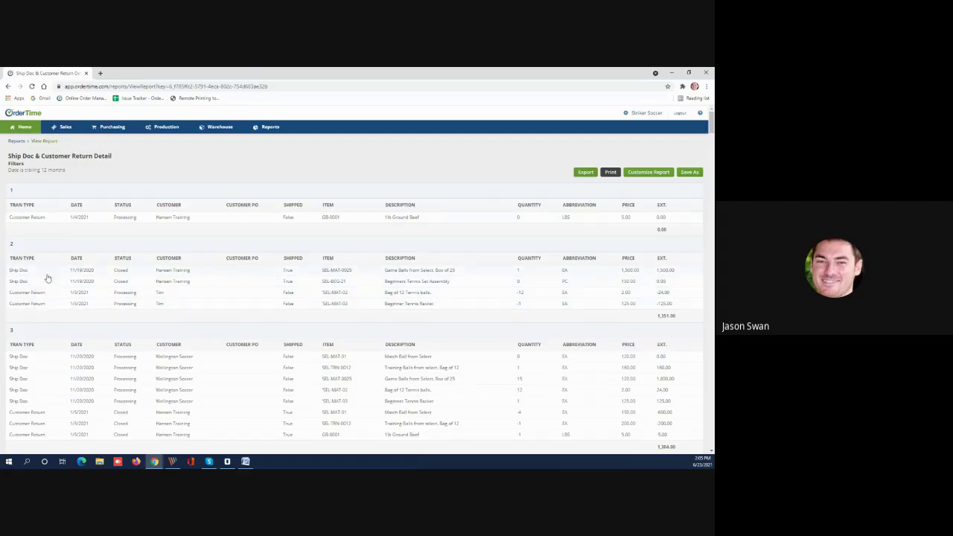
Review the customized report's filters, the tables available to add, and the available Ship Doc & Customer Return columns
click(631, 174)
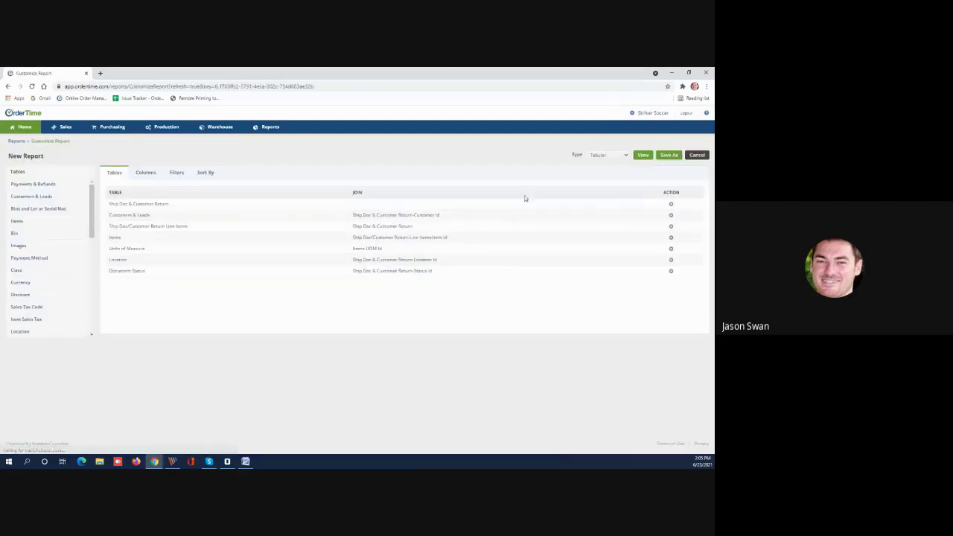
click(178, 173)
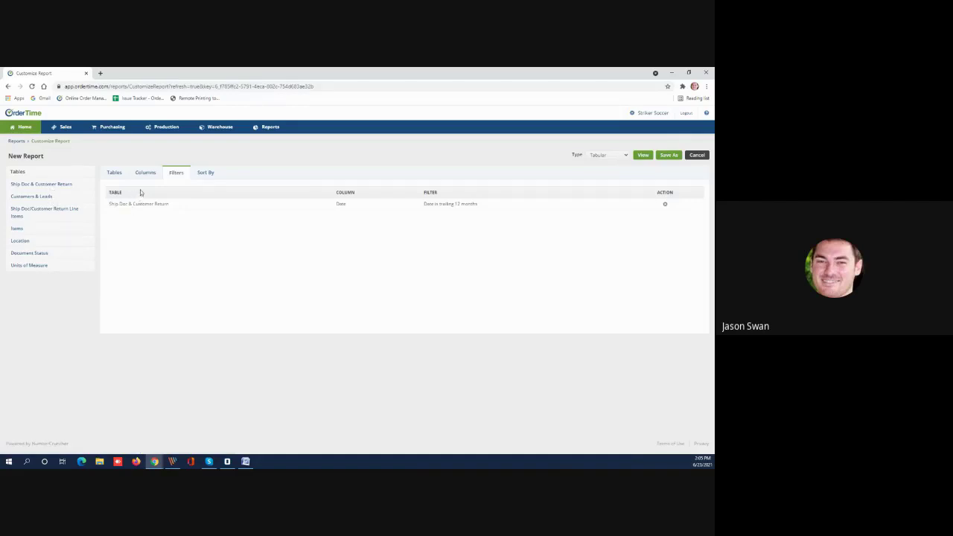
click(114, 174)
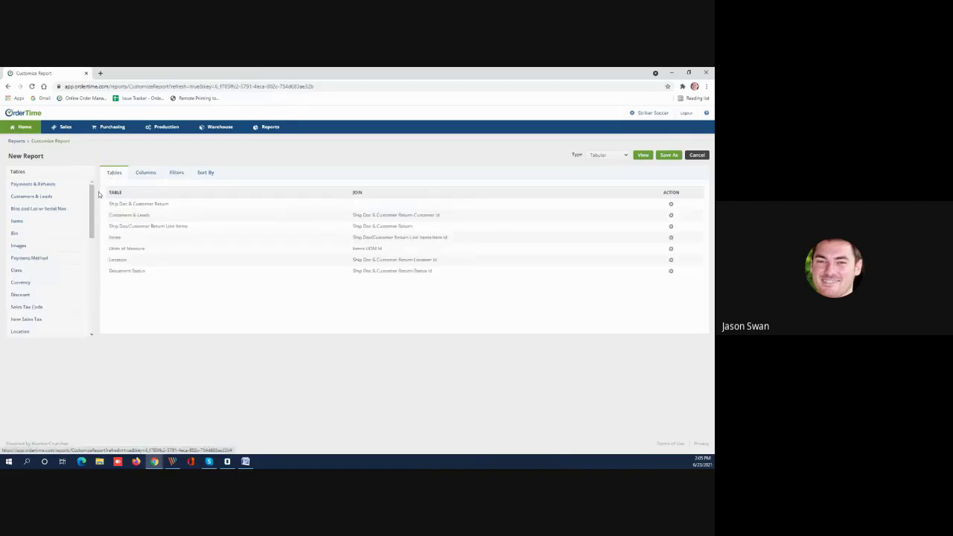
mouse_move(92, 195)
mouse_down()
mouse_move(90, 296)
mouse_move(91, 205)
mouse_up()
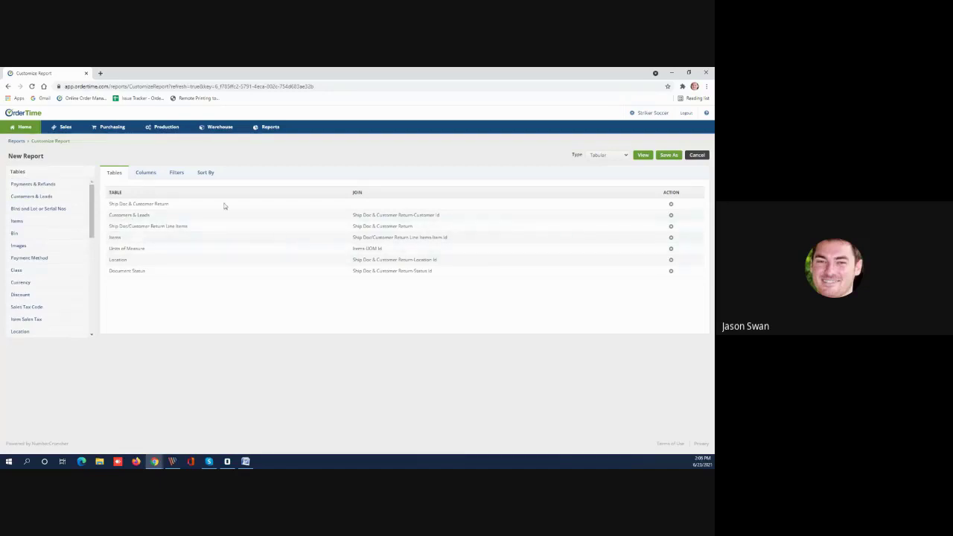
click(153, 174)
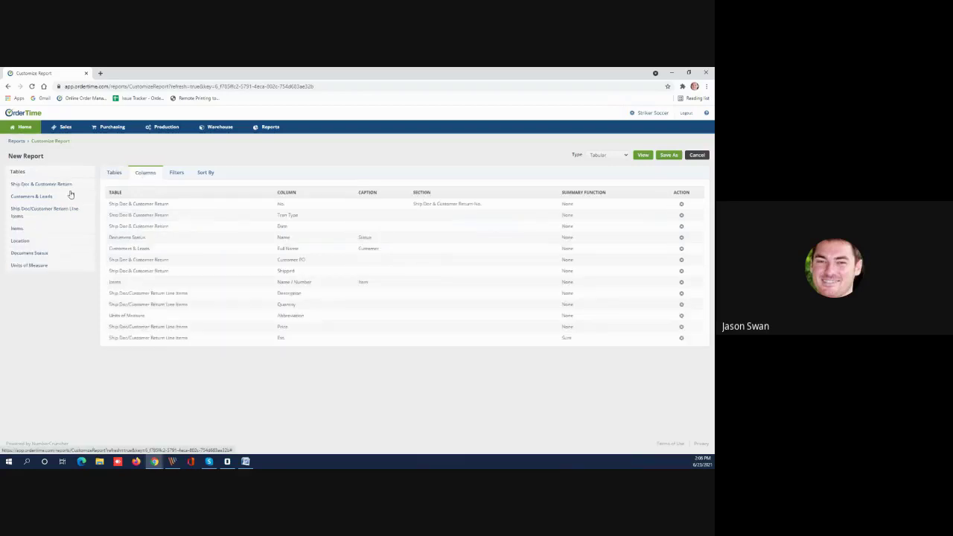
mouse_move(90, 191)
mouse_down()
mouse_move(92, 202)
mouse_move(91, 189)
mouse_up()
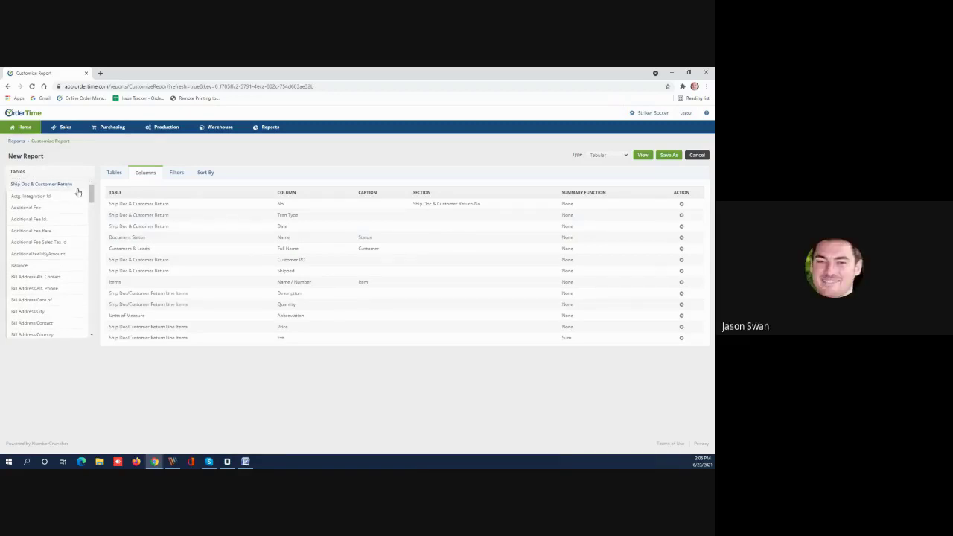
Add a filter on the Ship Doc & Customer Return Tran Type set to in Ship Doc, and view the report
click(176, 173)
drag(90, 192, 203, 238)
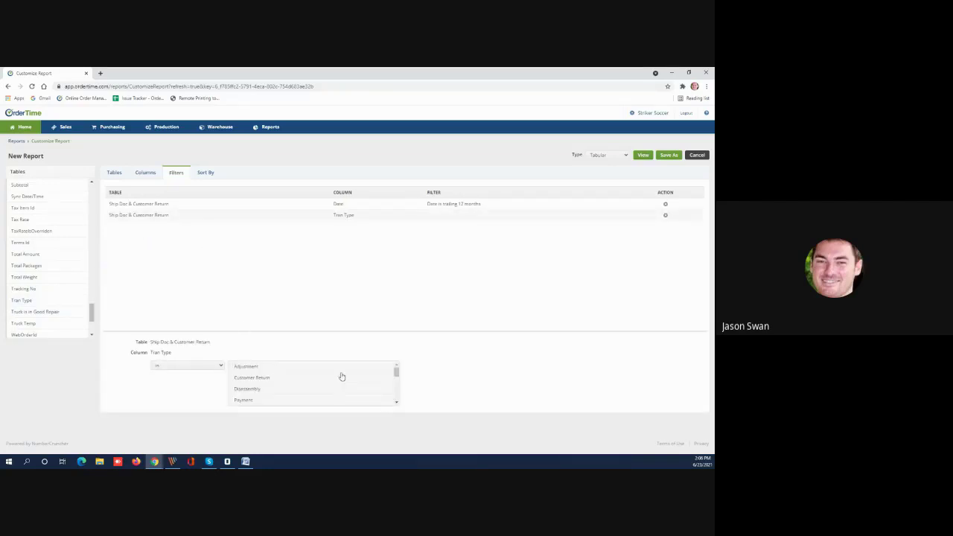
drag(397, 372, 395, 389)
click(279, 381)
click(447, 355)
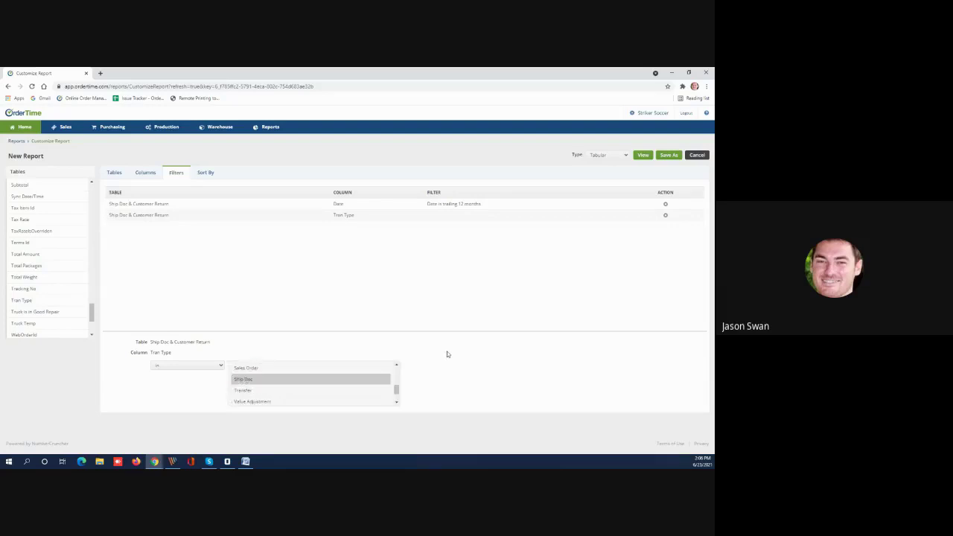
click(642, 155)
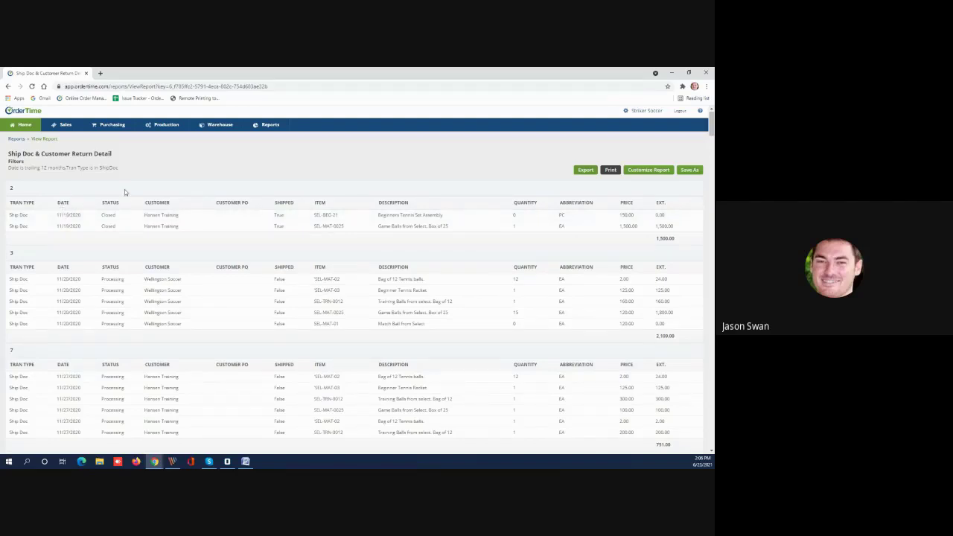
Assign the Date column to the Ship Doc & Customer Return No. section and view the report
click(648, 170)
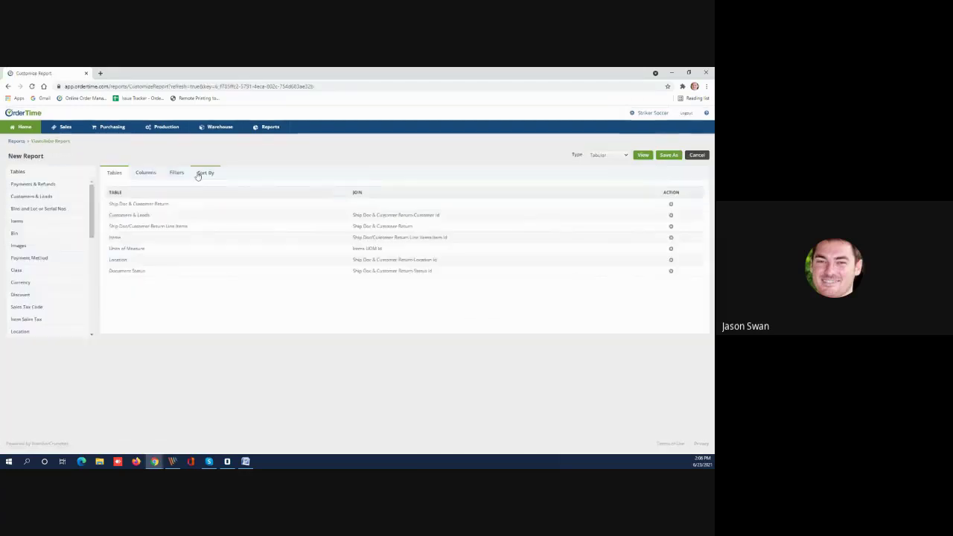
click(146, 172)
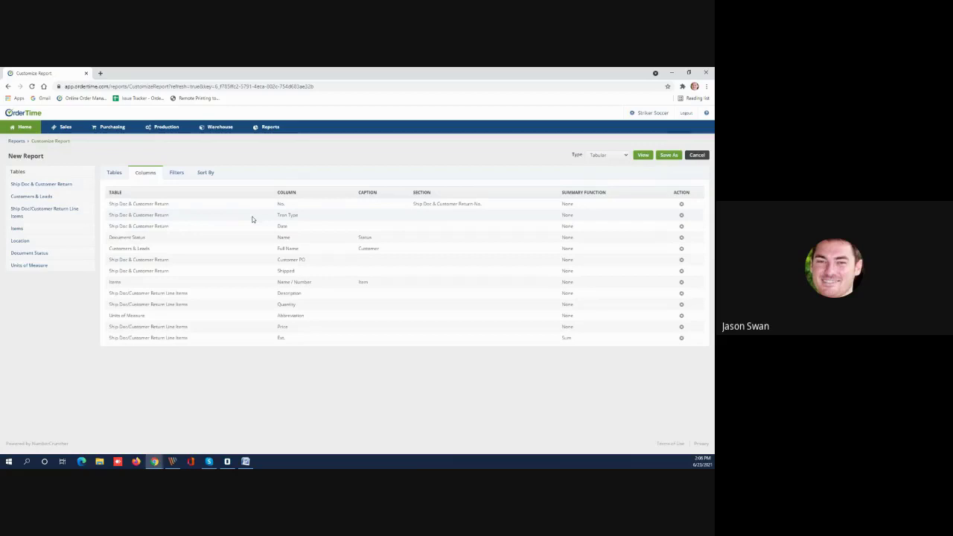
click(206, 229)
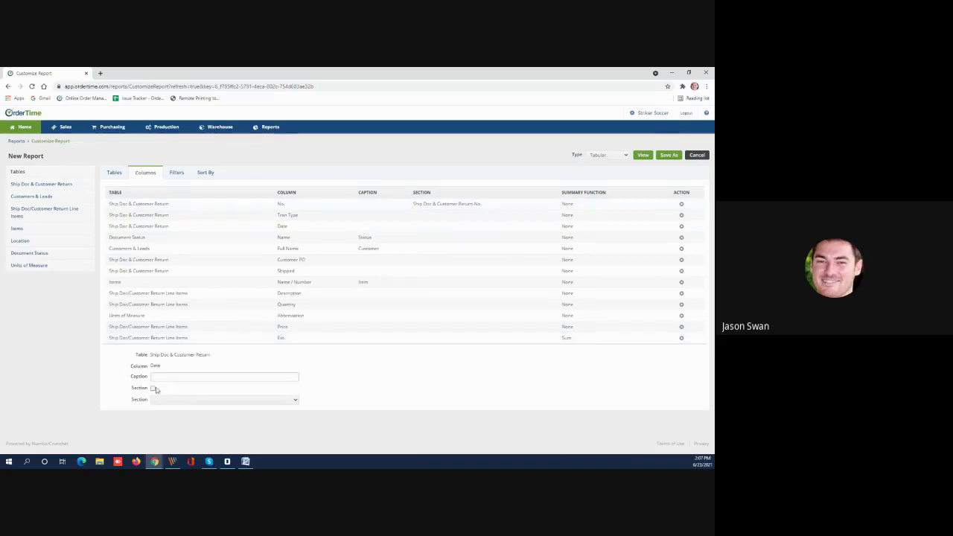
click(181, 400)
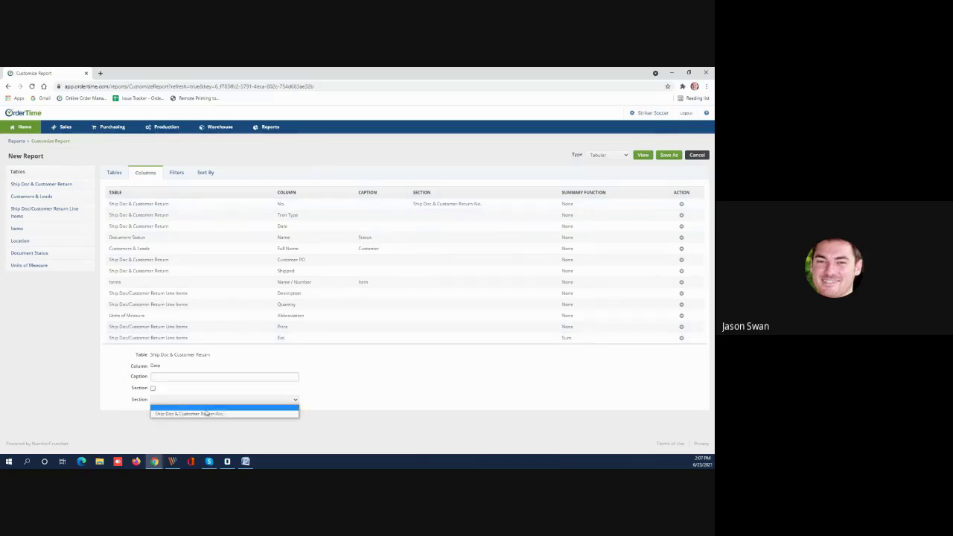
click(212, 415)
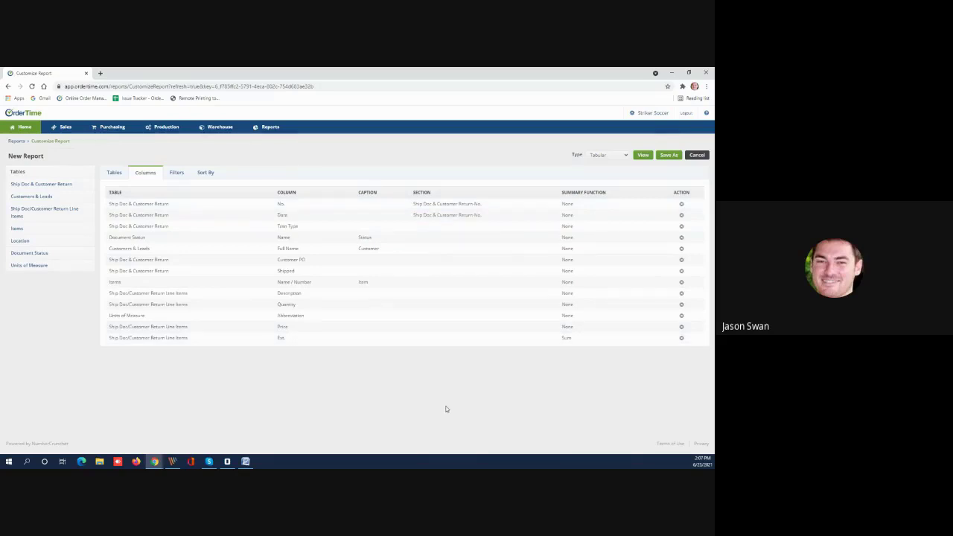
click(640, 157)
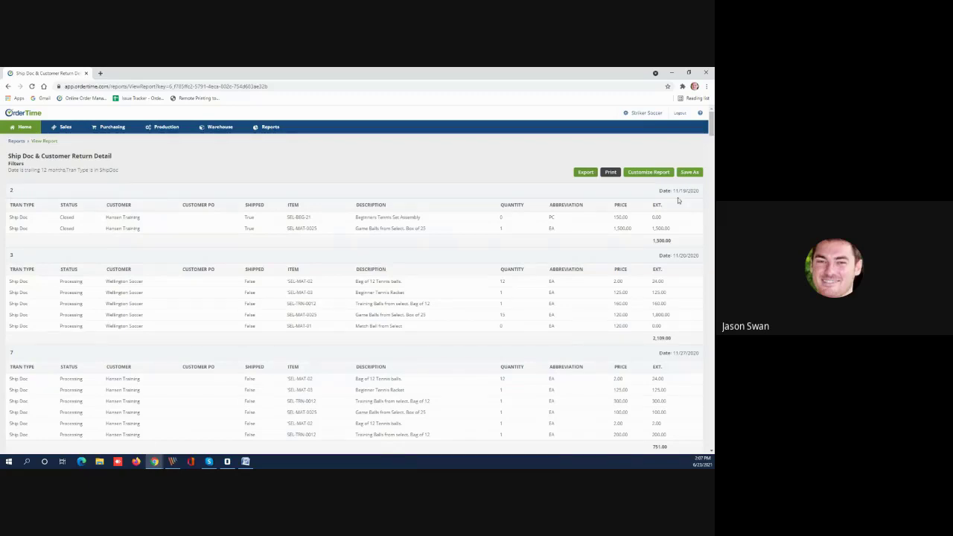
Reorder the report columns so the Units of Measure Abbreviation directly follows the item Name / Number, and view the report
click(644, 172)
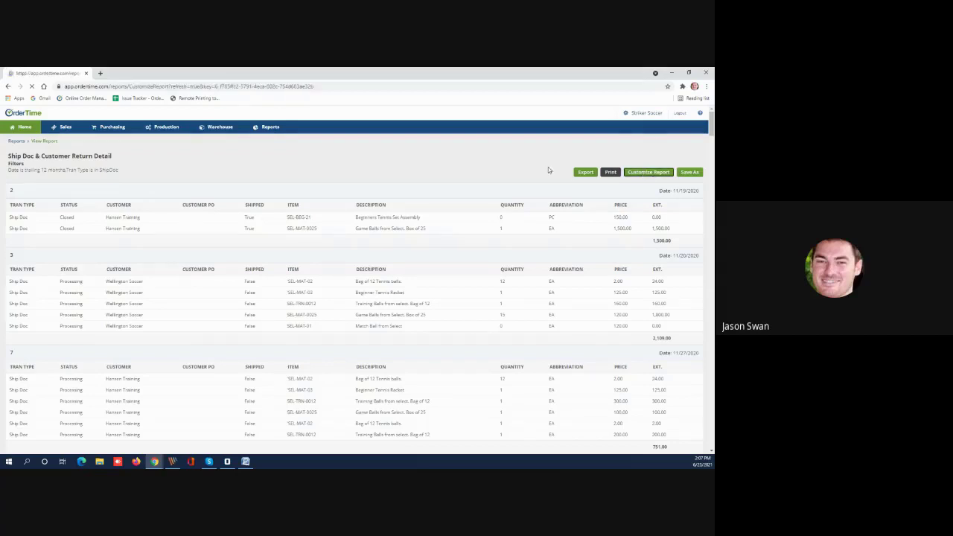
click(146, 175)
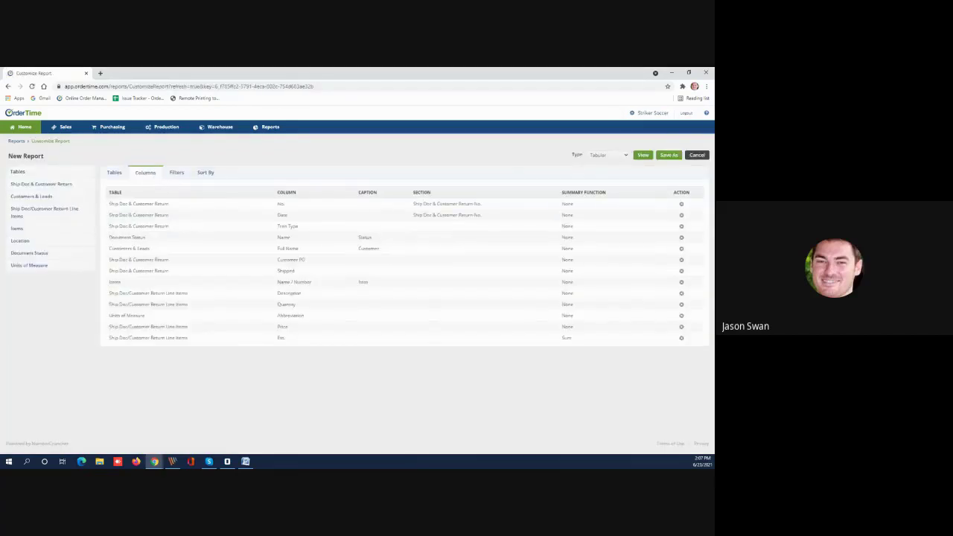
click(204, 317)
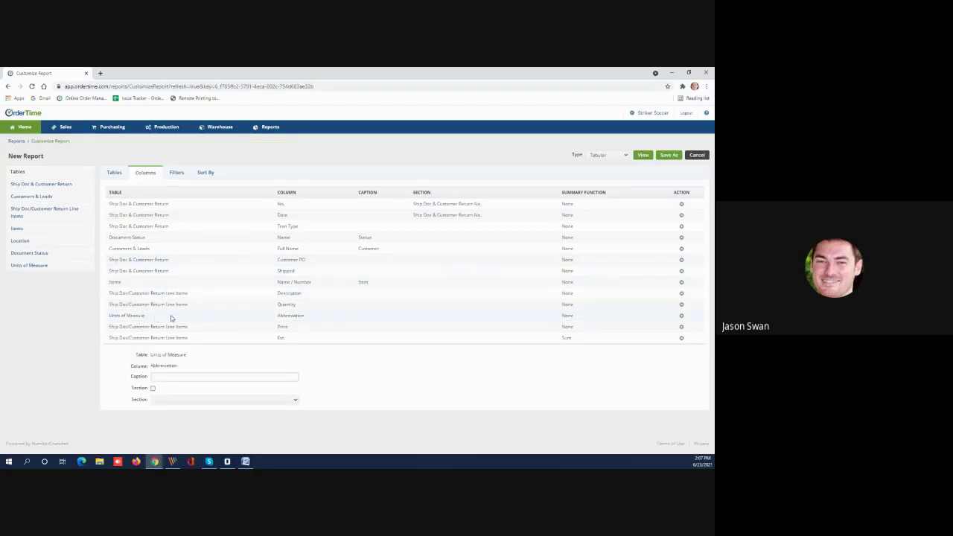
drag(171, 318, 177, 288)
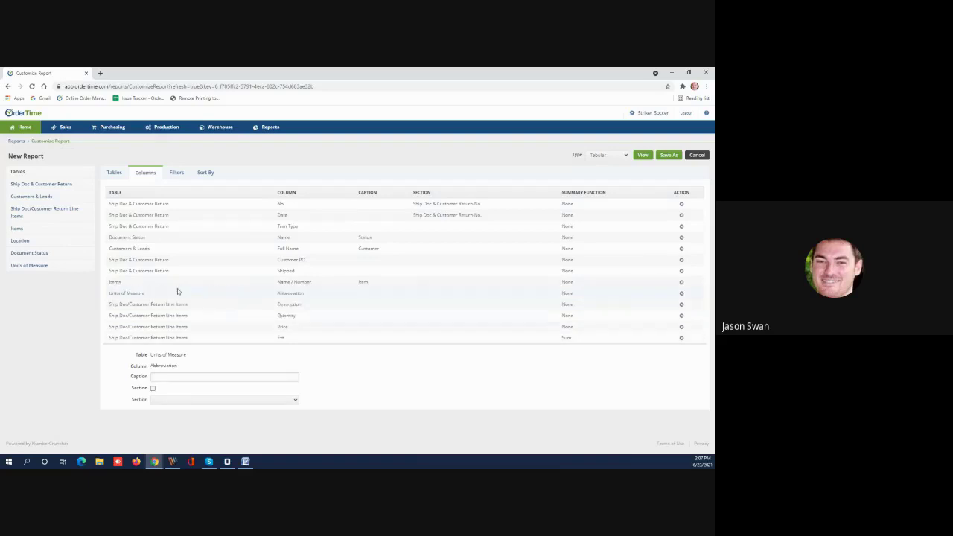
click(639, 155)
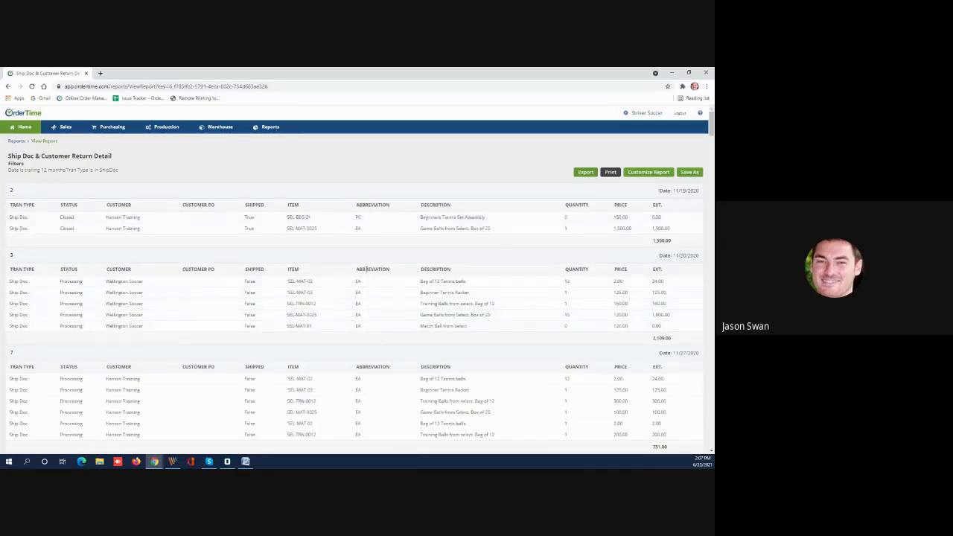
Give the Abbreviation column the caption Units of Measure and view the report
click(645, 175)
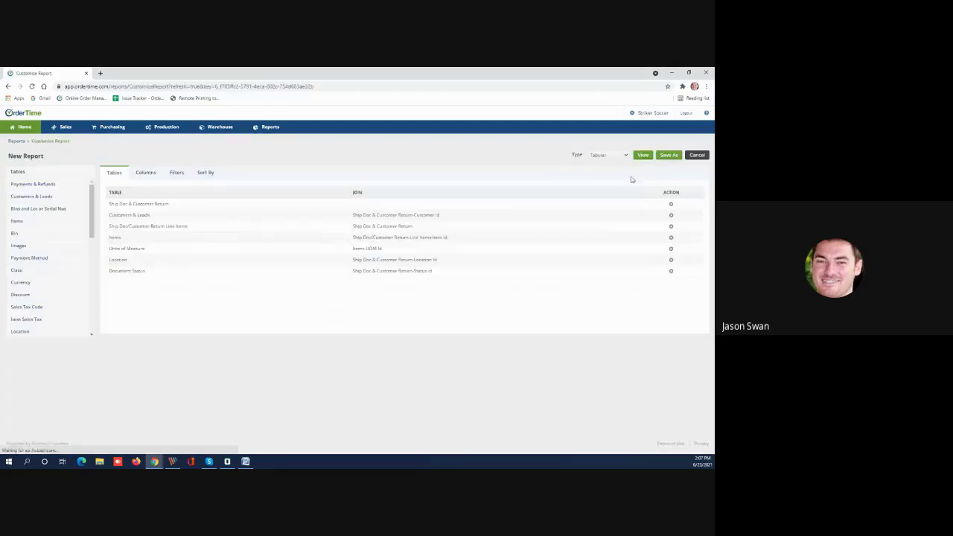
click(145, 174)
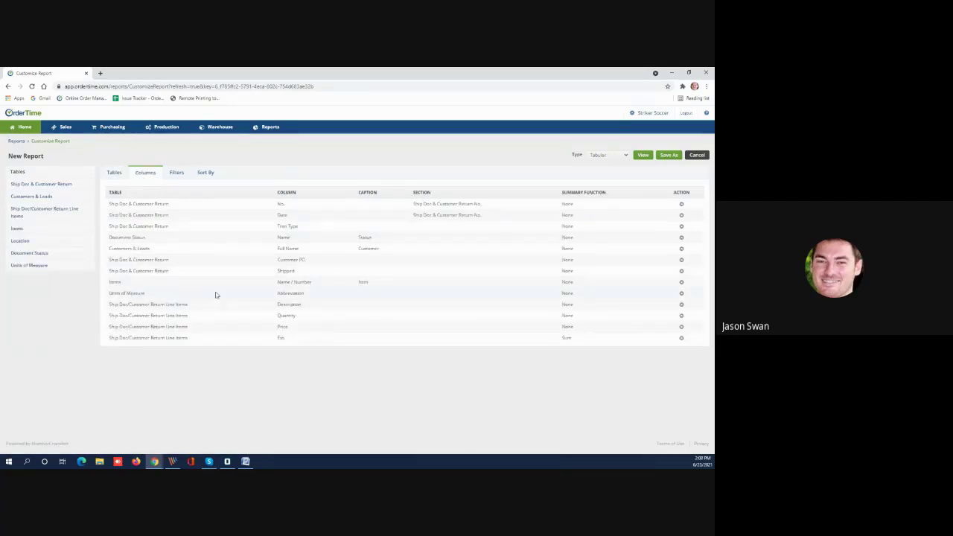
click(283, 295)
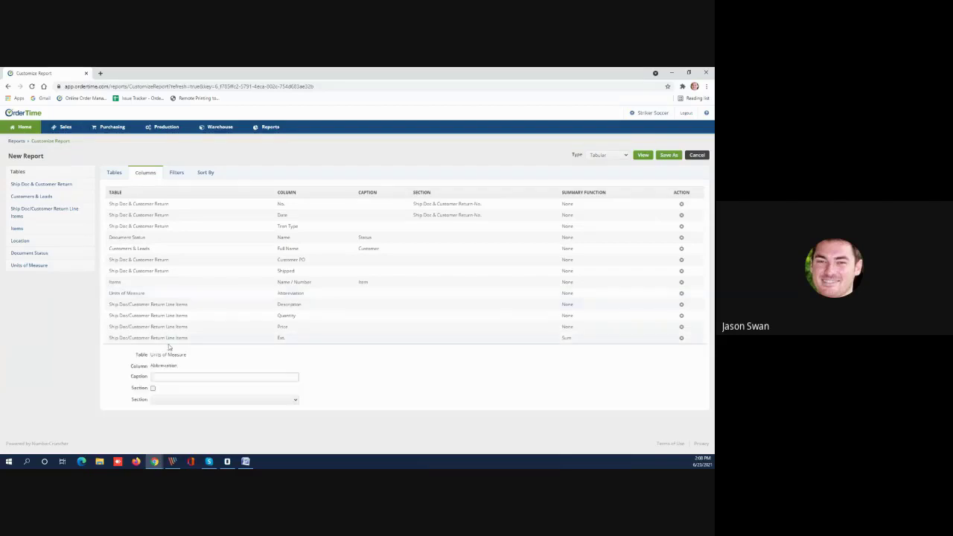
click(168, 376)
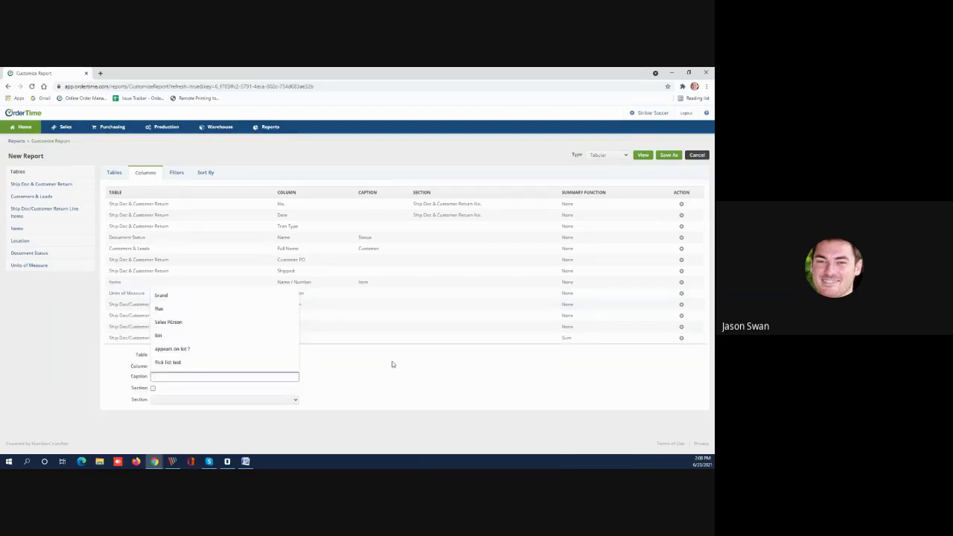
text(Units of Measure)
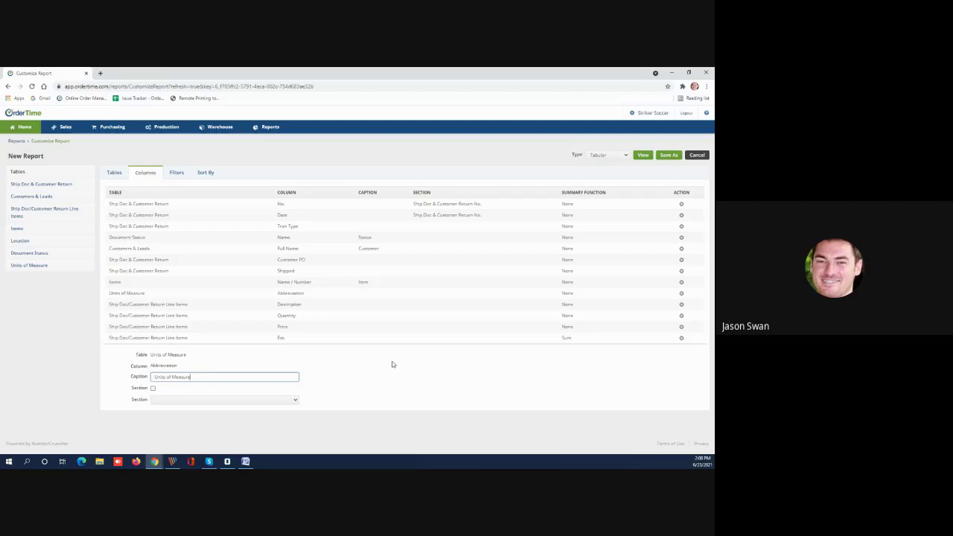
click(392, 364)
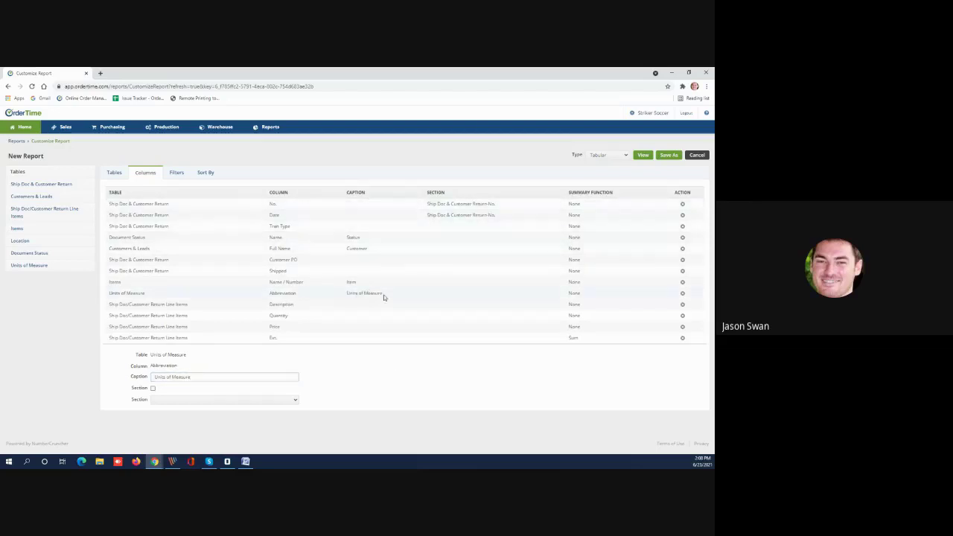
click(642, 155)
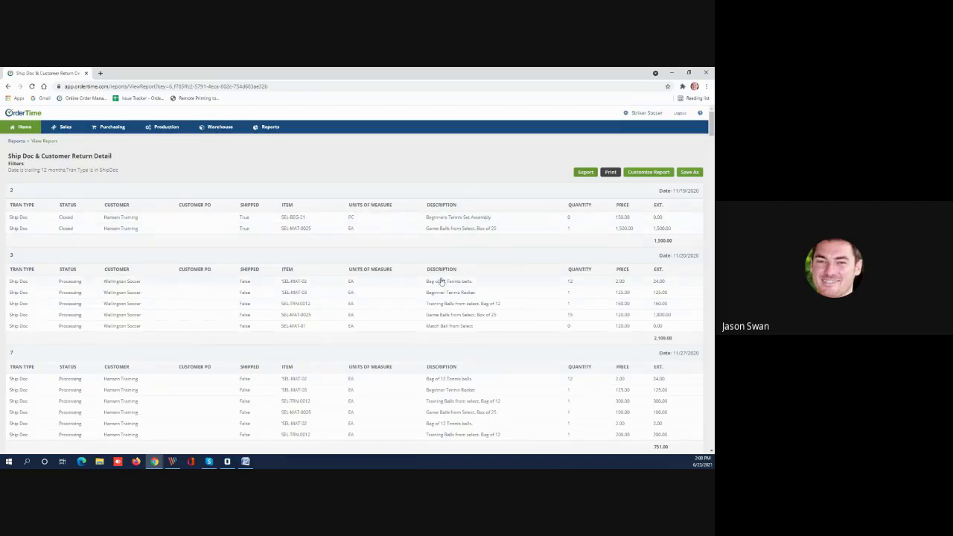
scroll(439, 283, down, 1)
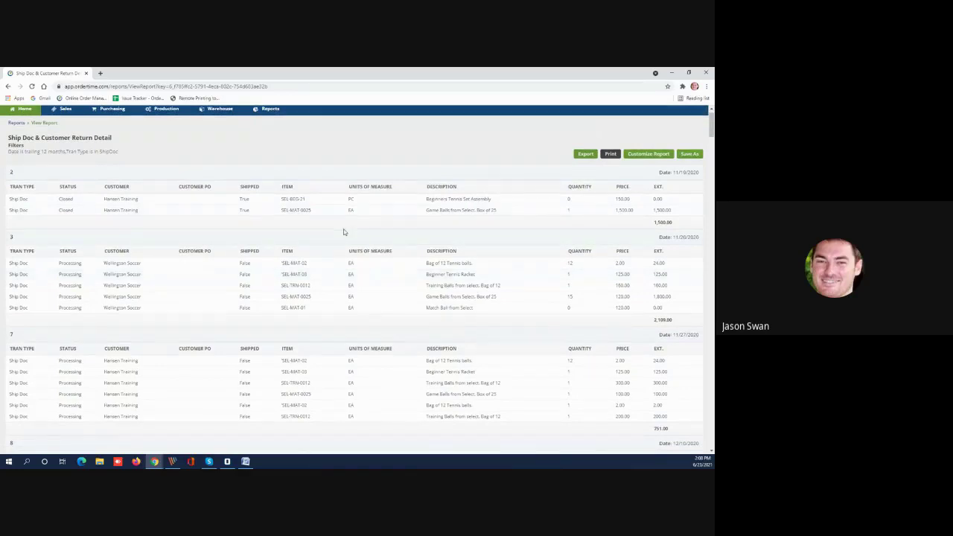
Add the Document Status Name column to the report's filters
click(636, 155)
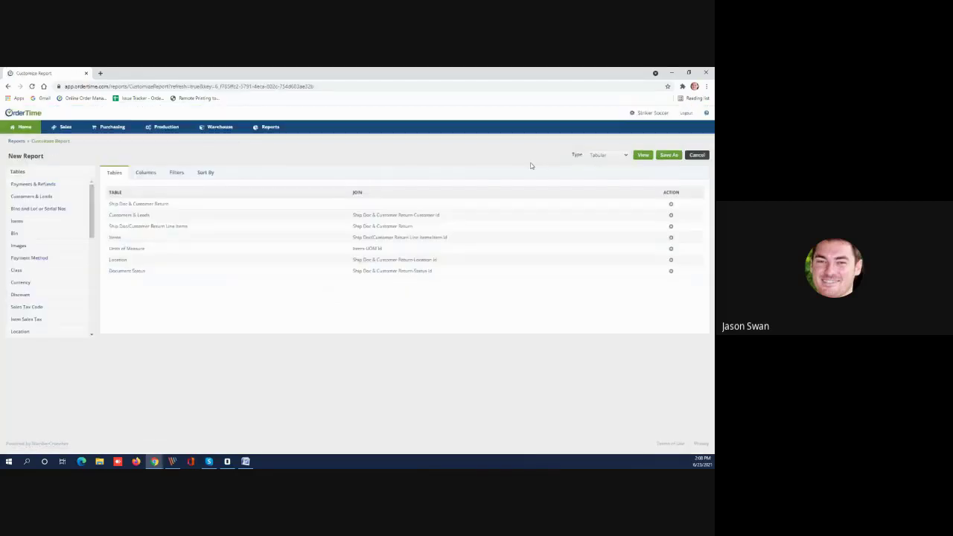
click(177, 174)
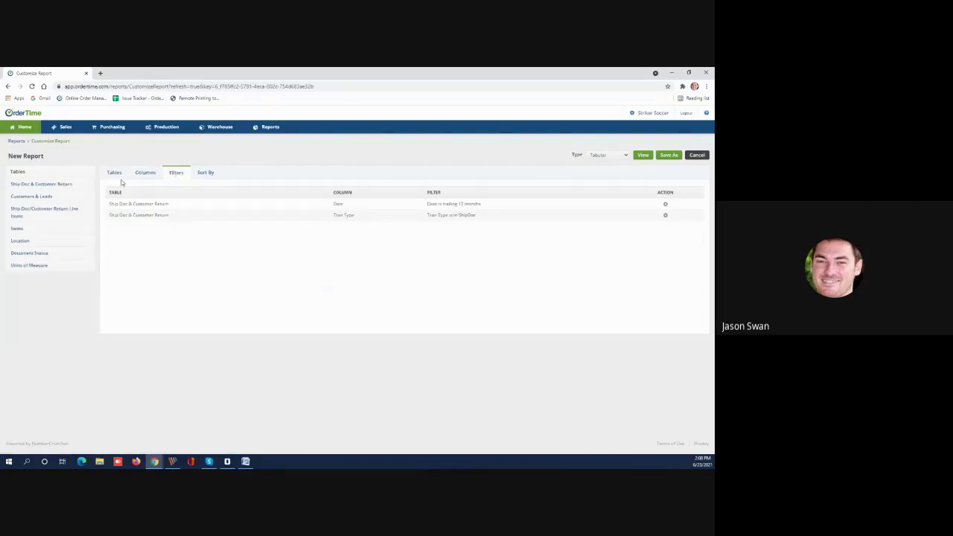
click(44, 254)
drag(91, 236, 90, 275)
drag(36, 301, 171, 254)
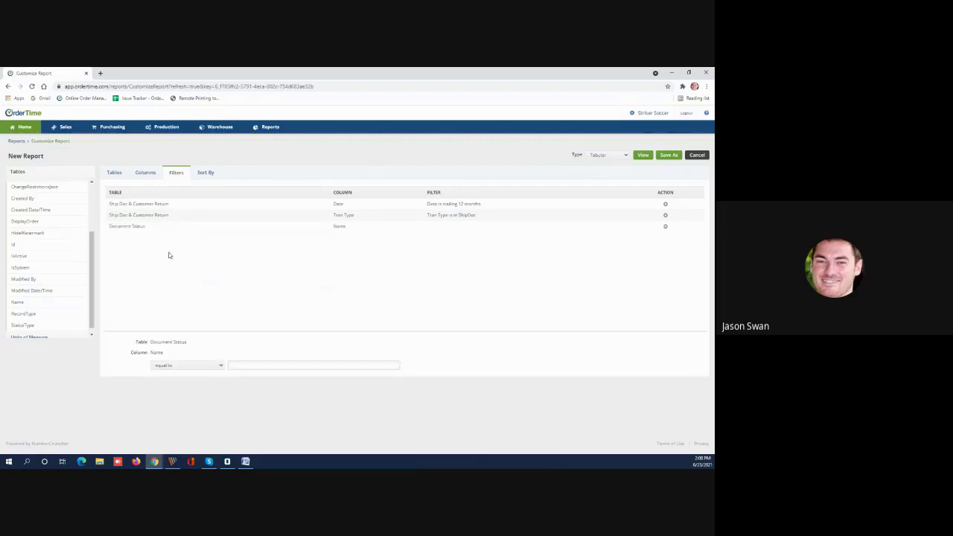
Set the Document Status Name filter to like Closed and view the filtered report
click(220, 366)
click(213, 365)
click(213, 365)
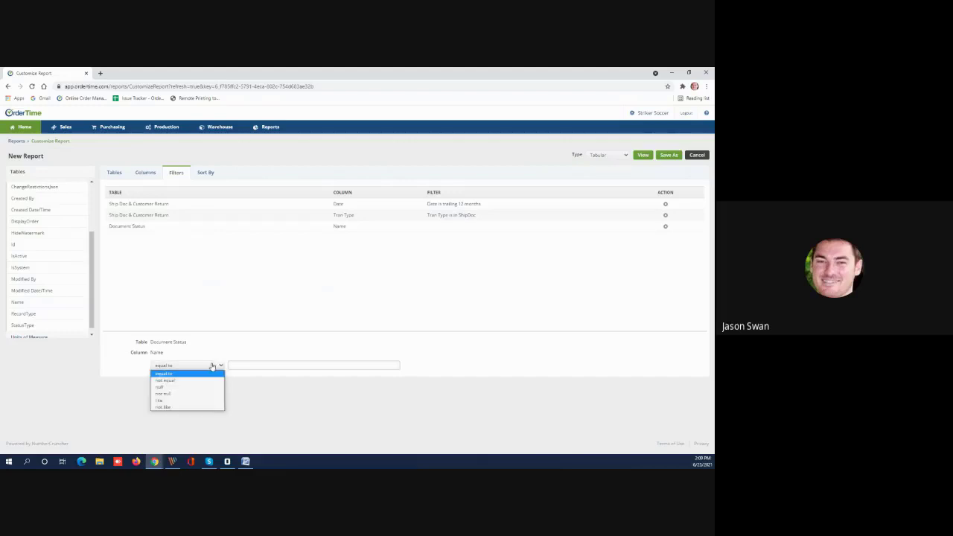
click(186, 405)
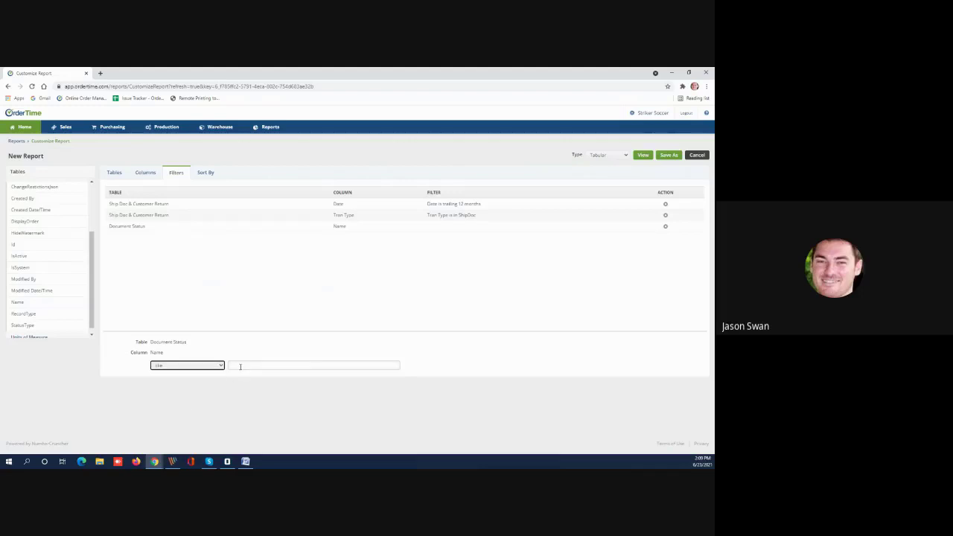
click(264, 366)
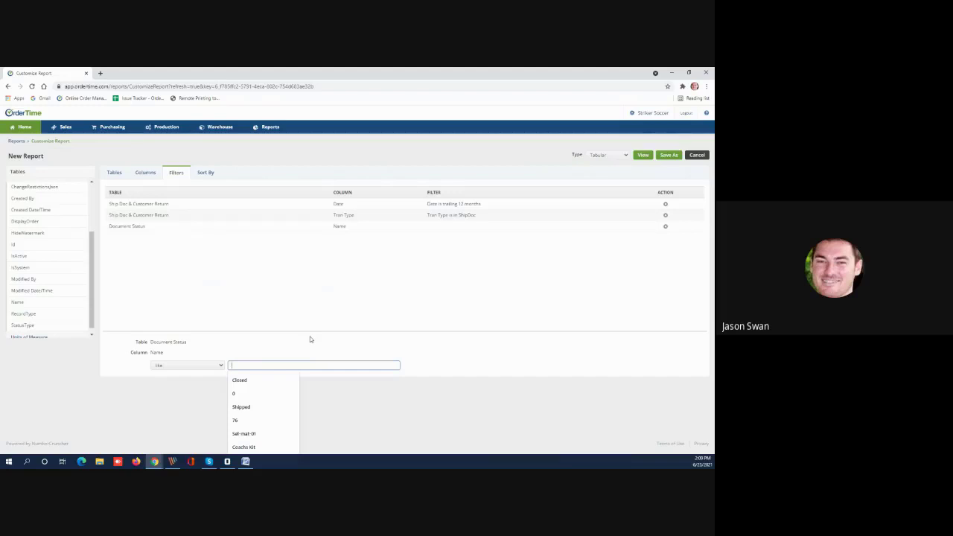
text(Closed)
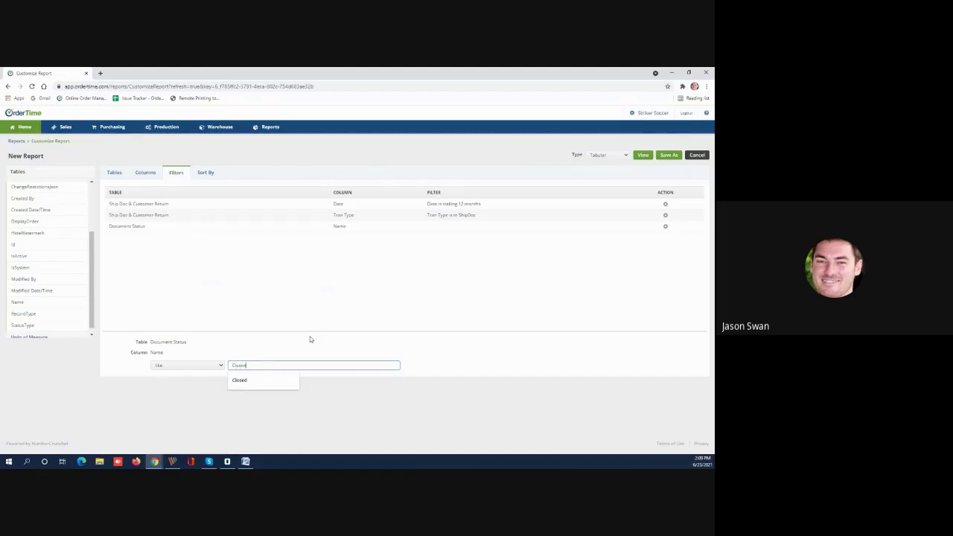
click(317, 312)
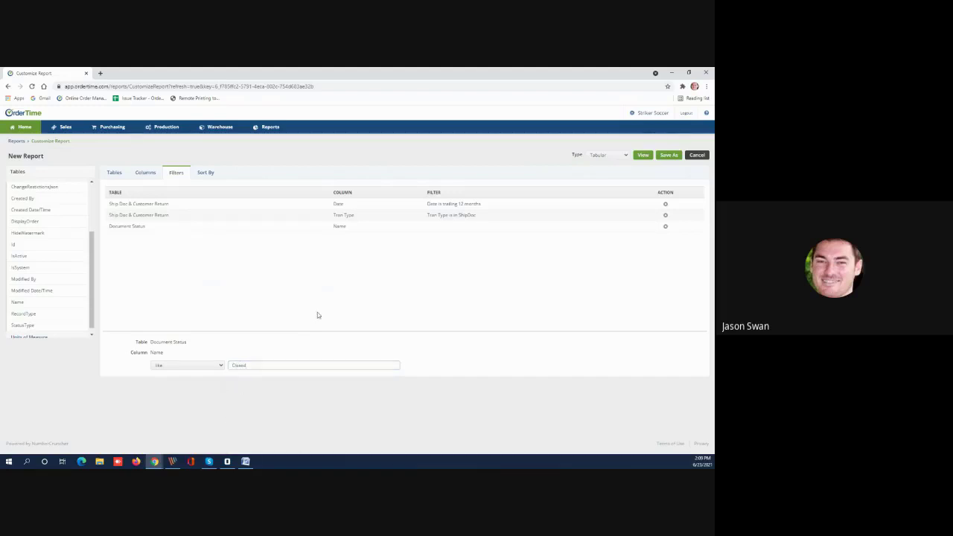
click(643, 155)
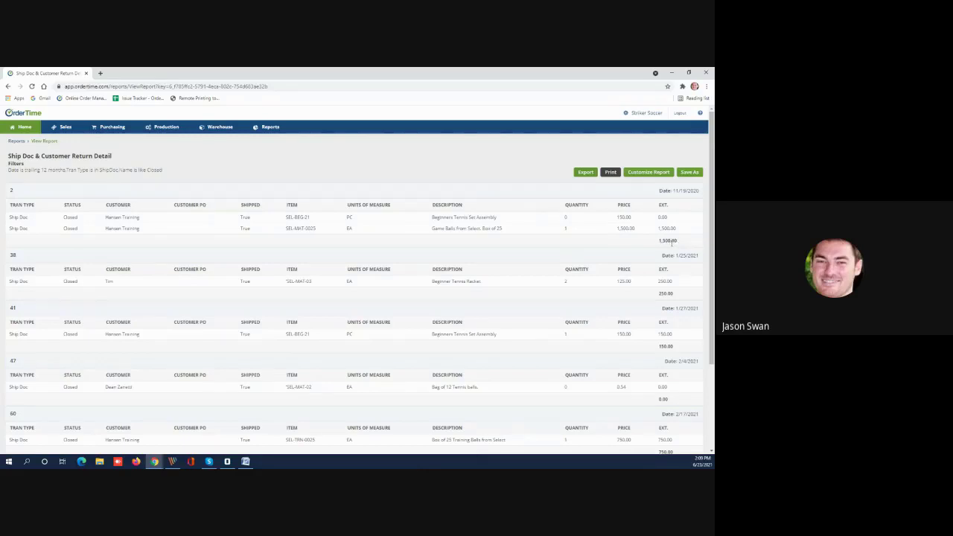
Set the summary function of the line items' Ext. column to None and view the report
click(649, 173)
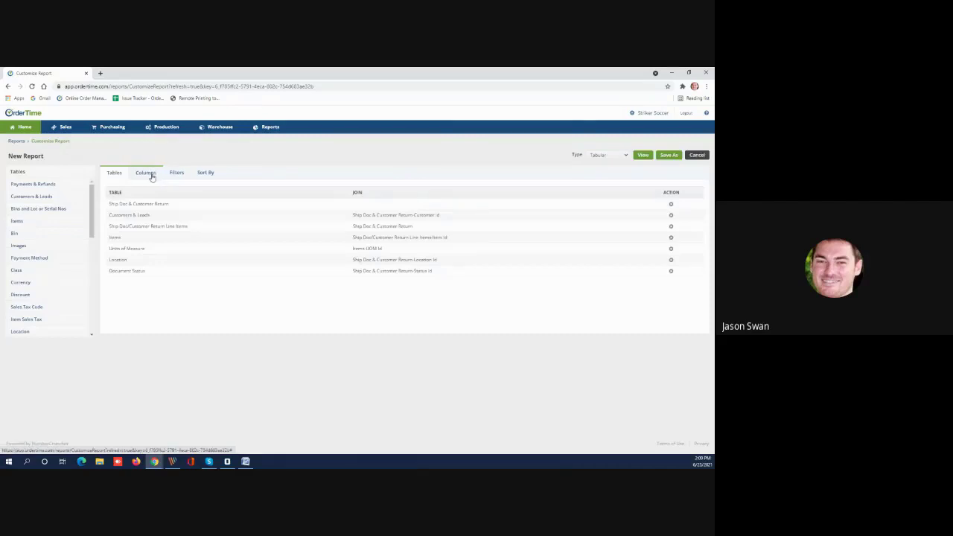
click(151, 175)
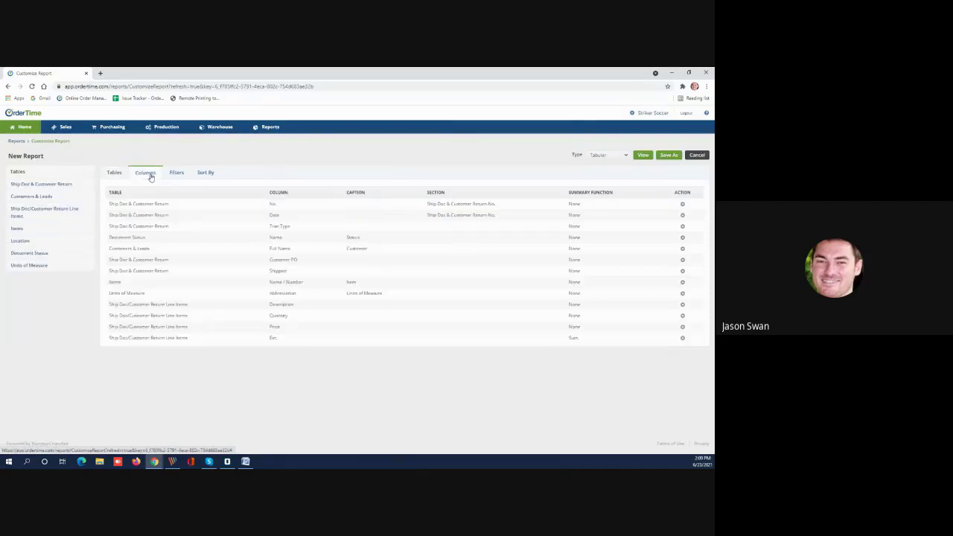
click(229, 339)
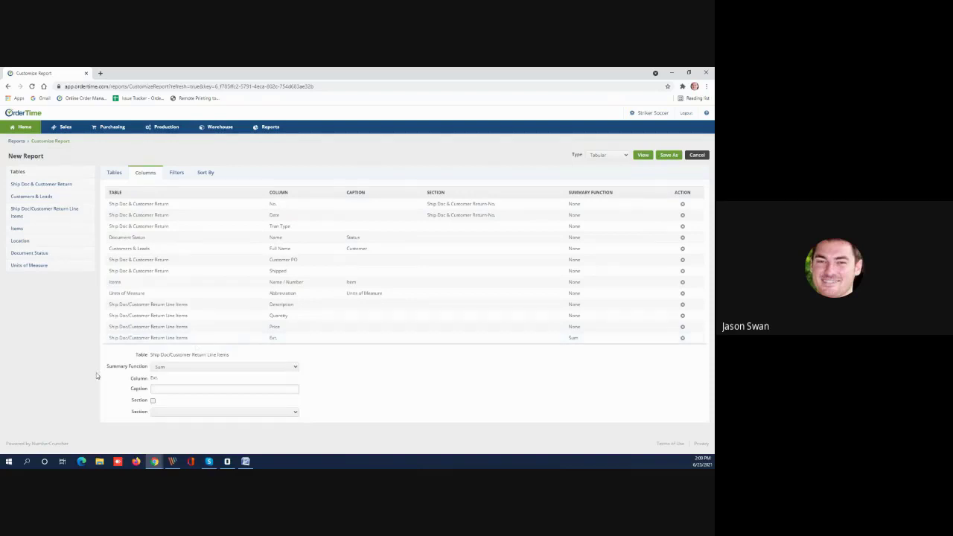
click(195, 367)
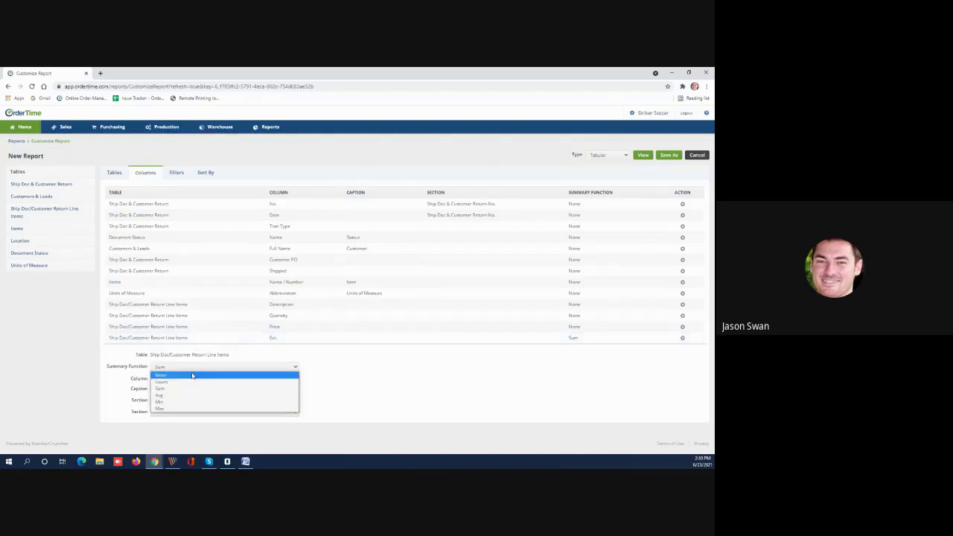
click(192, 375)
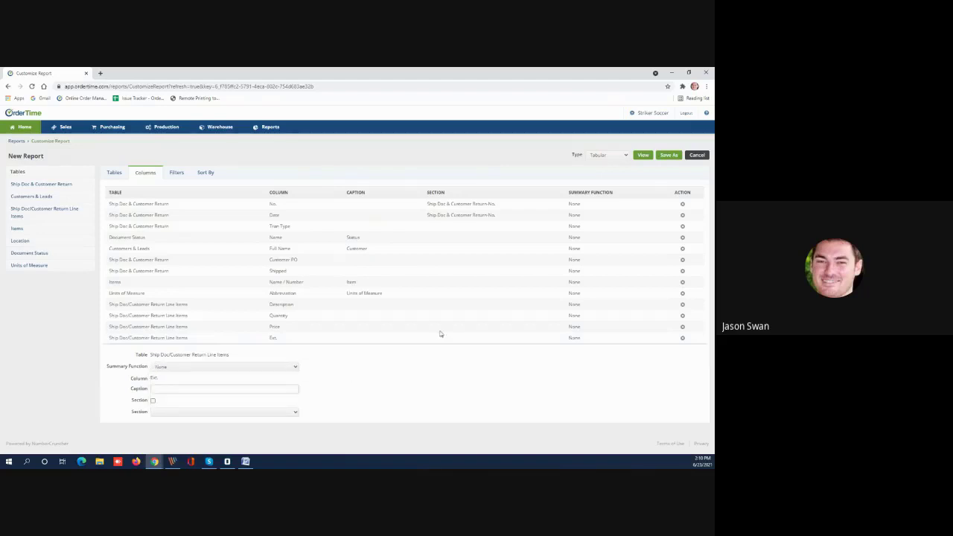
click(643, 156)
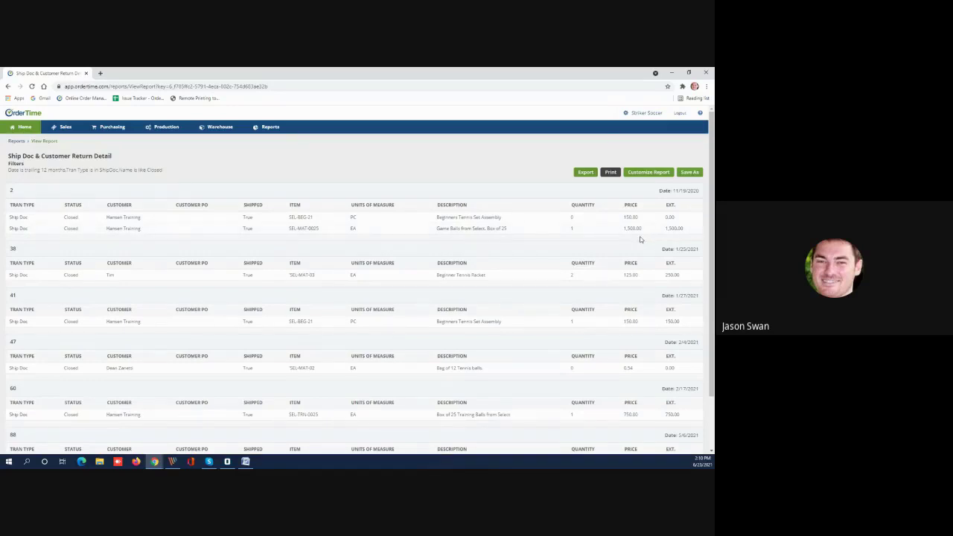
Set the summary function of the line items' Ext. column to Sum and view the report
click(649, 174)
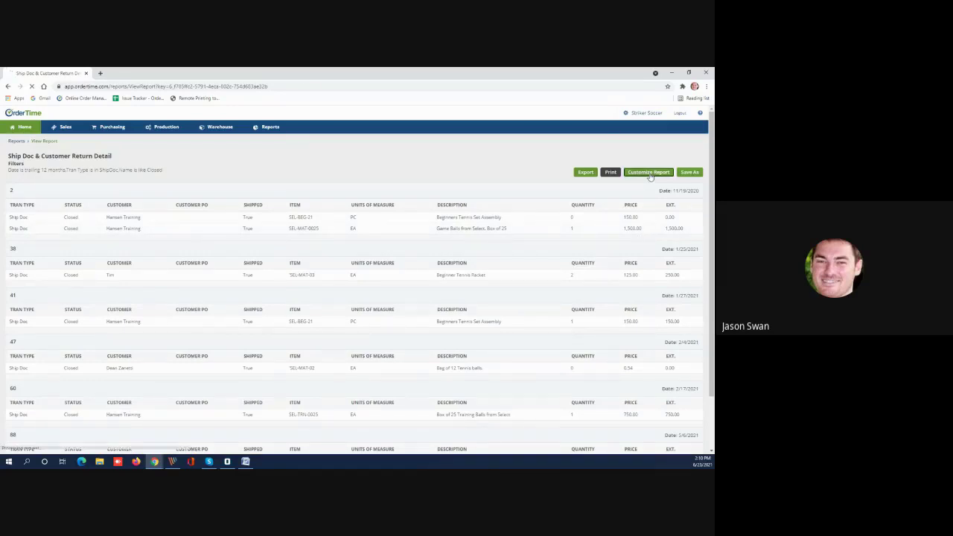
click(142, 173)
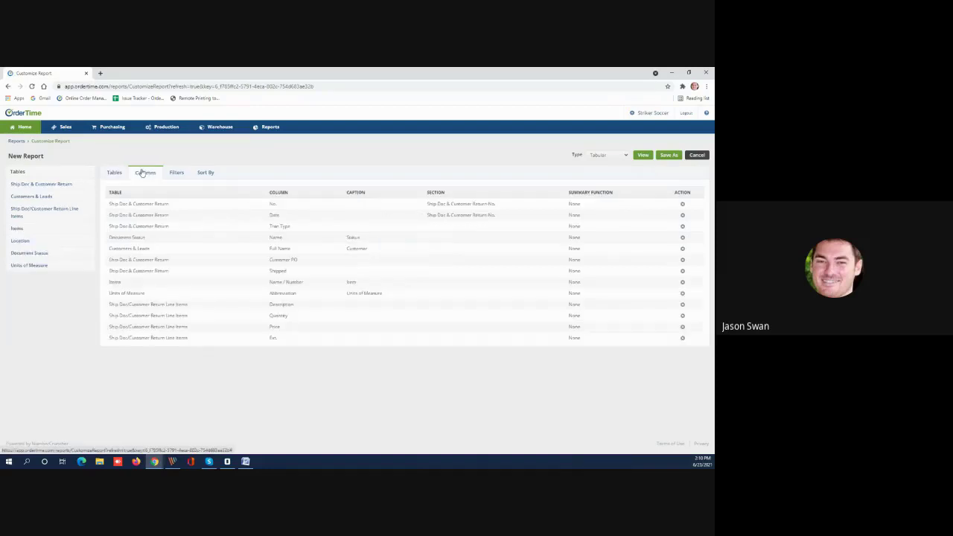
click(204, 338)
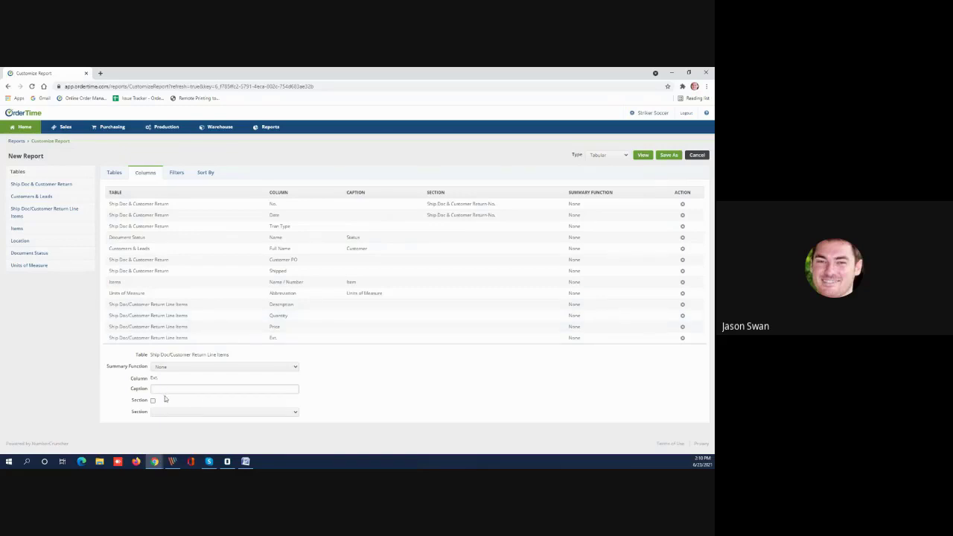
click(171, 367)
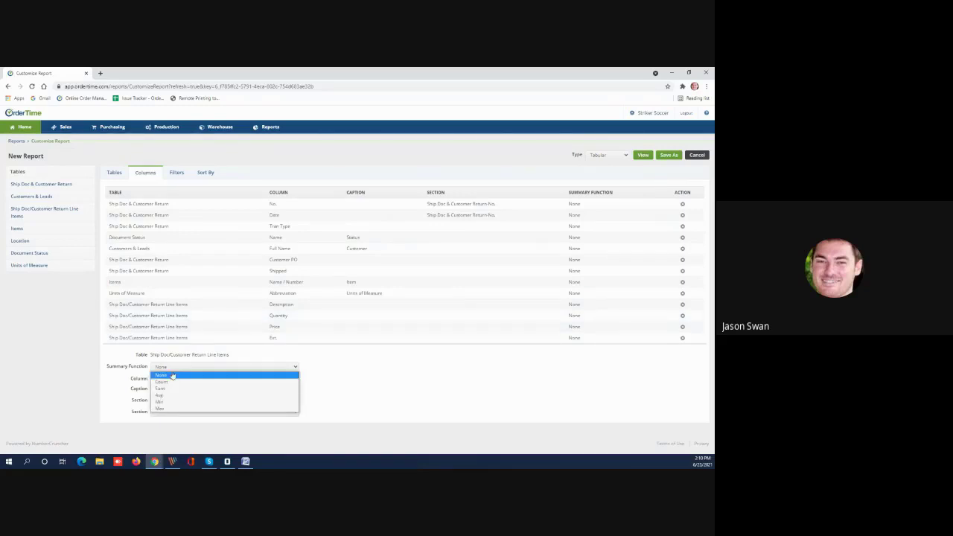
click(170, 389)
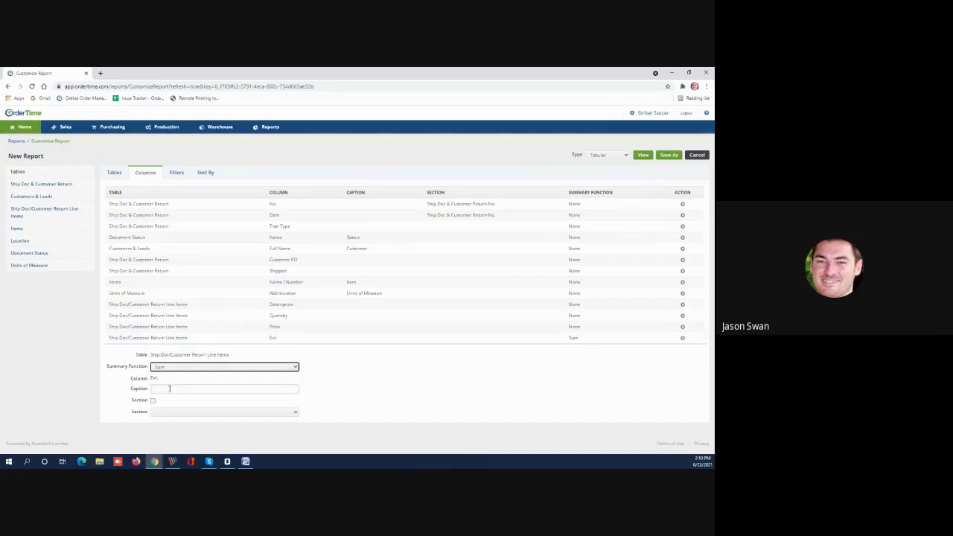
click(397, 365)
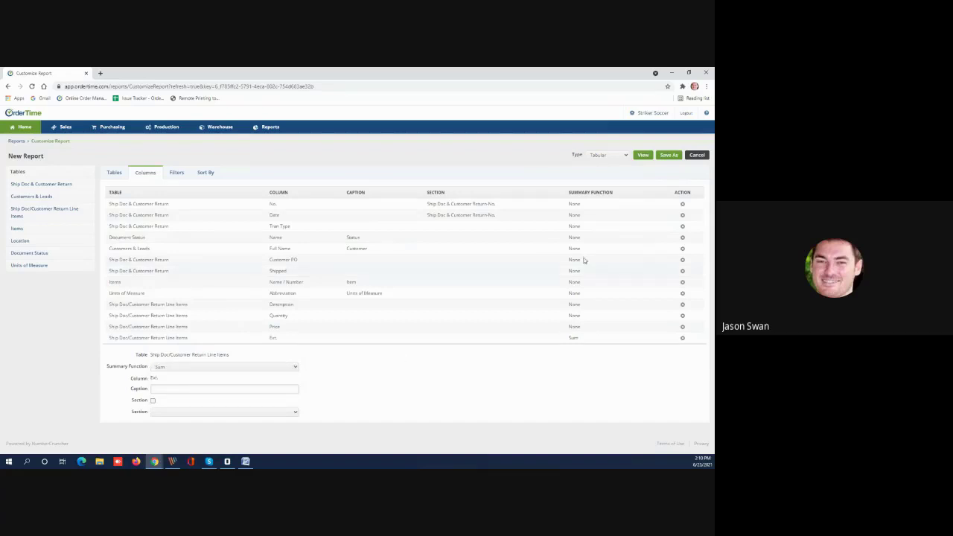
click(642, 155)
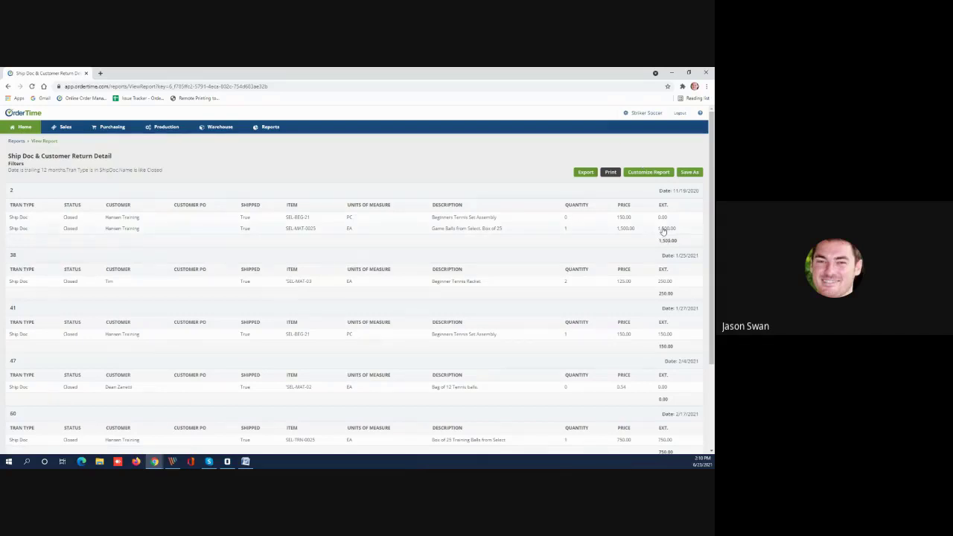
Examine the Ext. subtotals of each document and the grand total at the end of the report
scroll(664, 236, down, 2)
scroll(662, 235, down, 2)
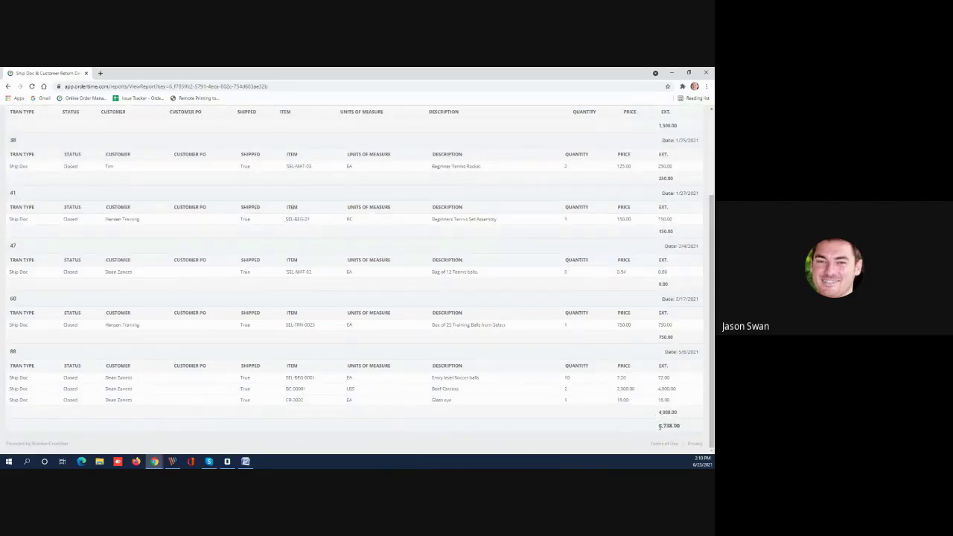
scroll(661, 426, up, 1)
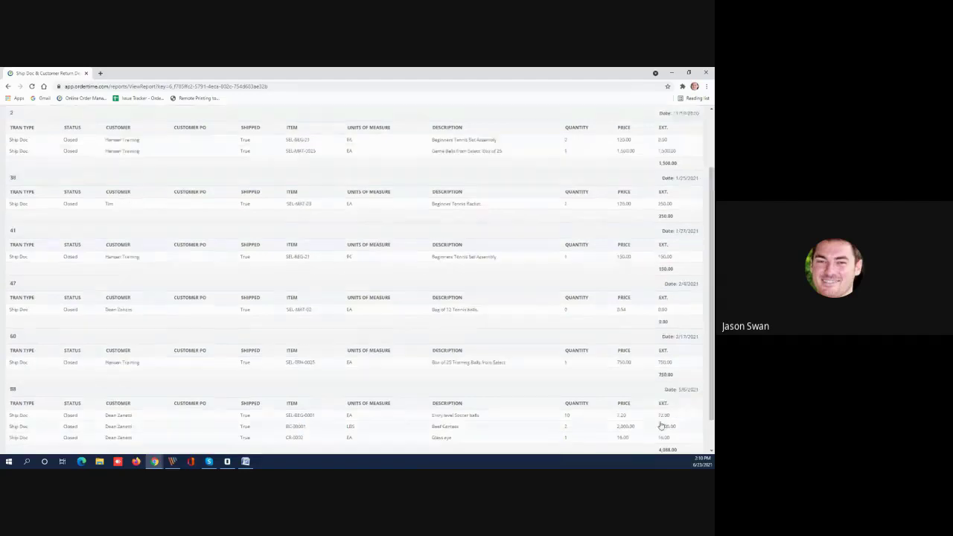
scroll(662, 426, up, 2)
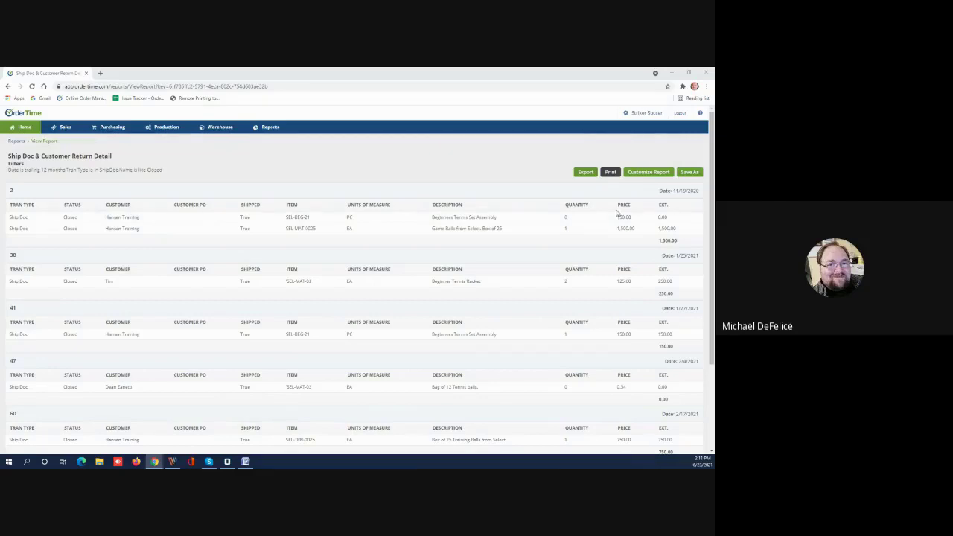
Set the caption of the Units of Measure Abbreviation column to UM and view the report
click(640, 172)
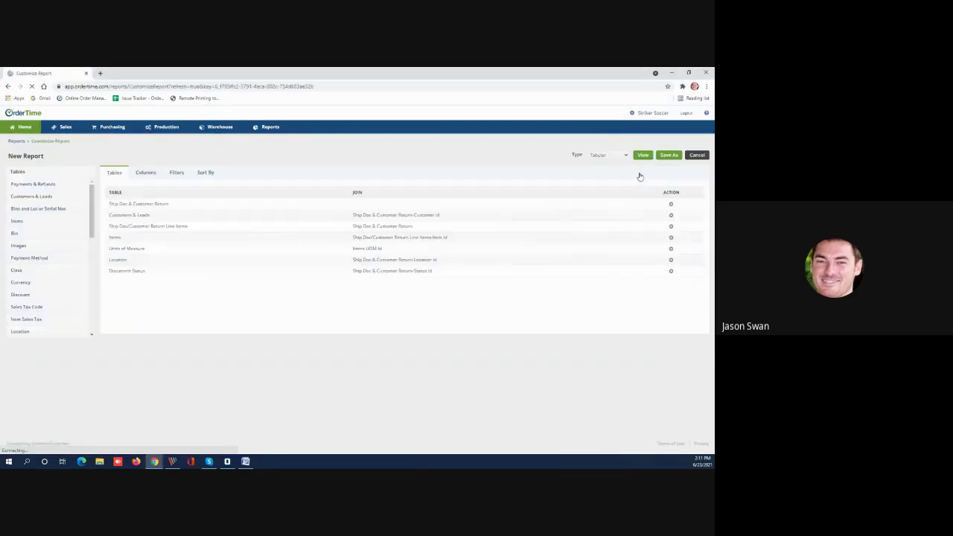
click(147, 173)
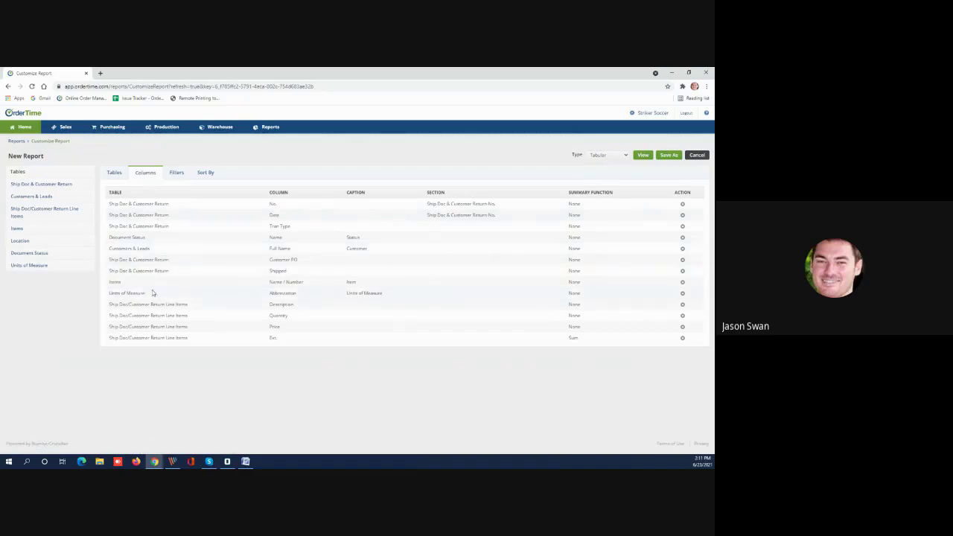
click(197, 297)
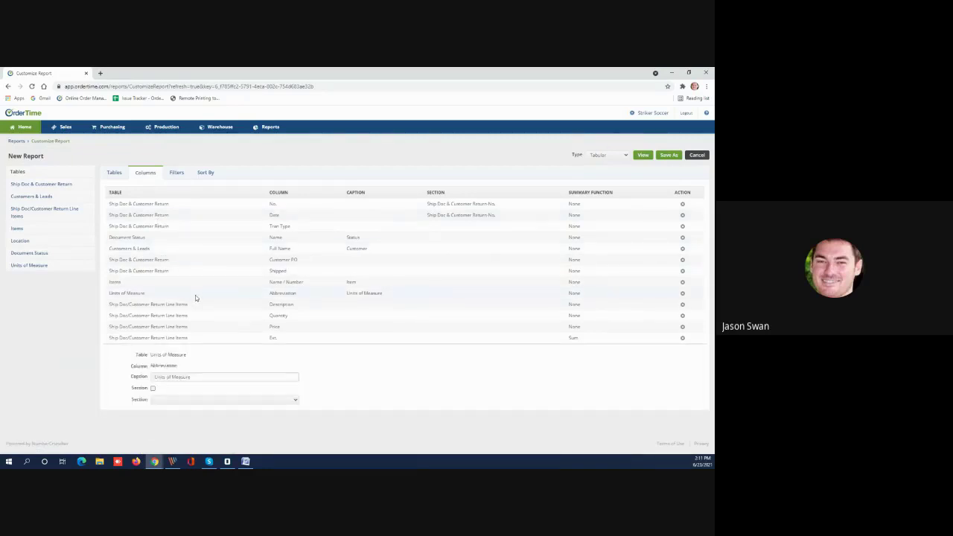
drag(204, 376, 148, 380)
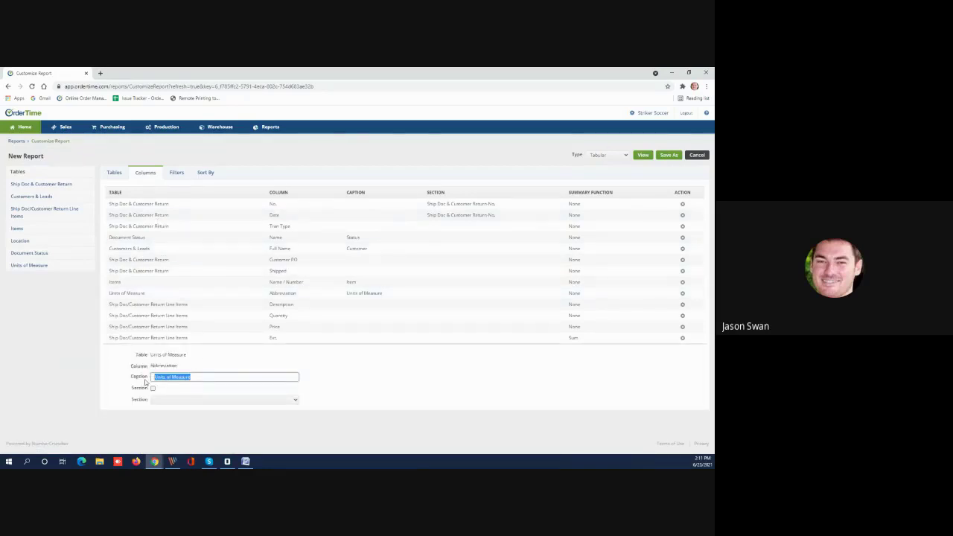
text(UM)
click(281, 359)
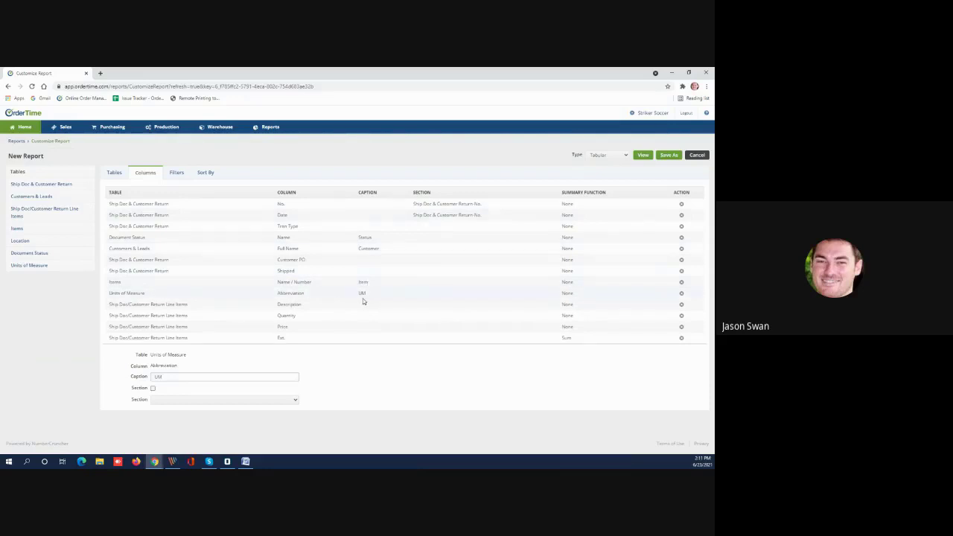
click(643, 155)
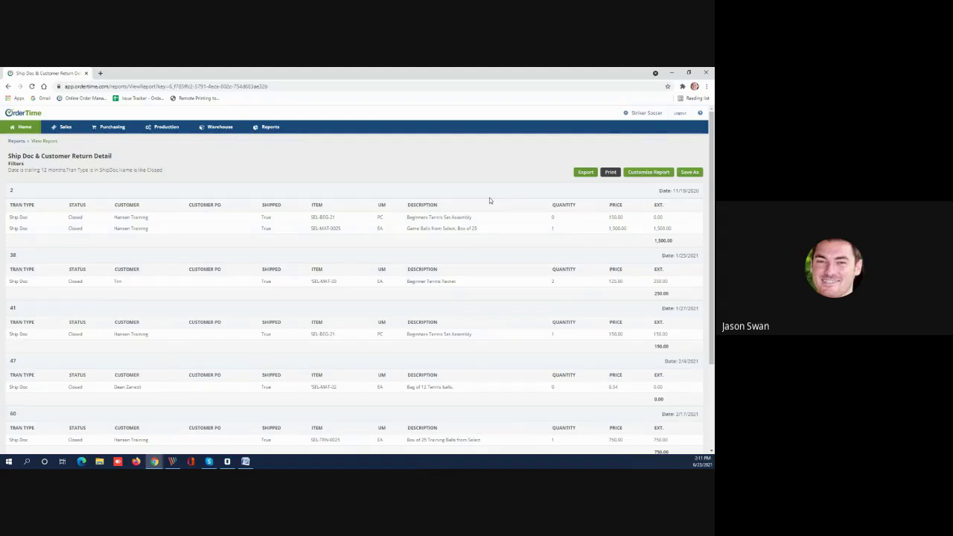
Assign the Customers & Leads Full Name column to the Ship Doc & Customer Return No. section
click(656, 173)
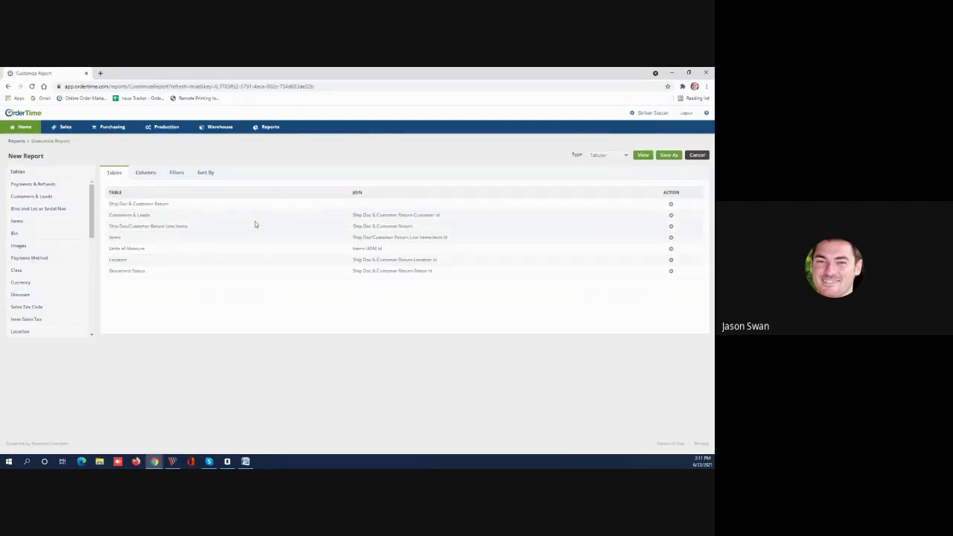
click(145, 176)
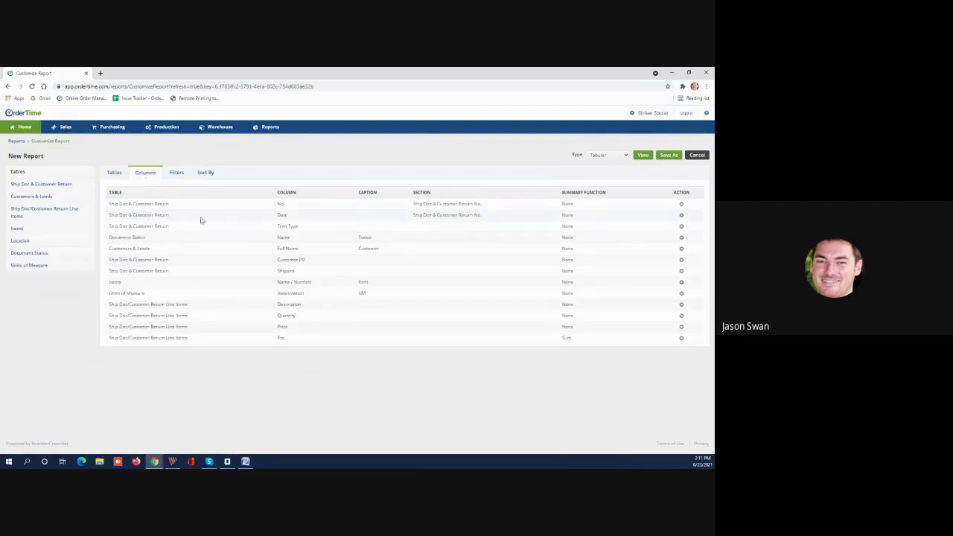
click(180, 248)
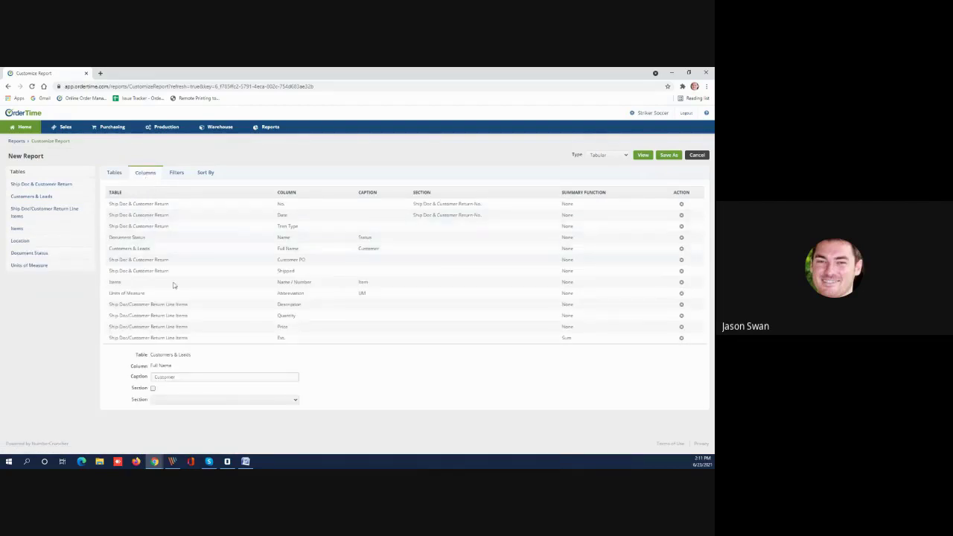
click(169, 400)
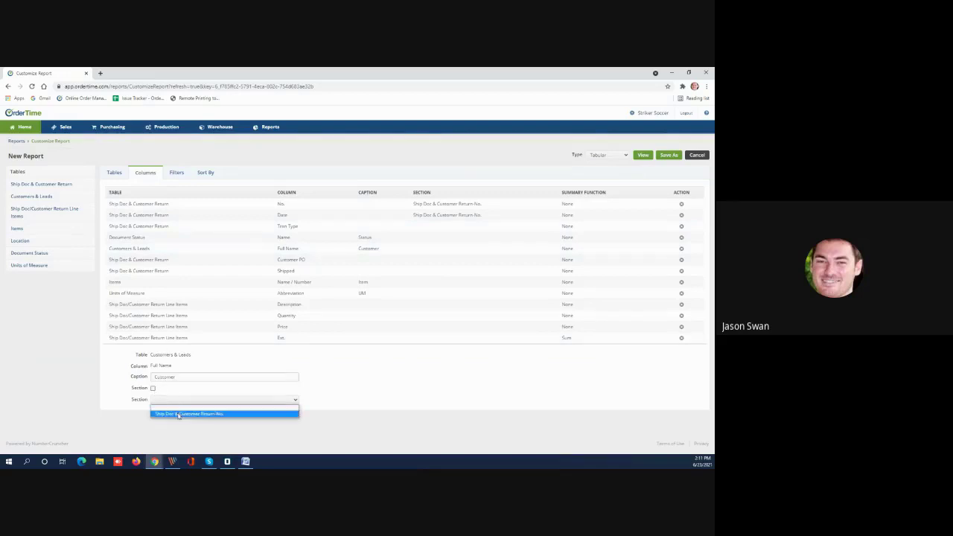
click(179, 414)
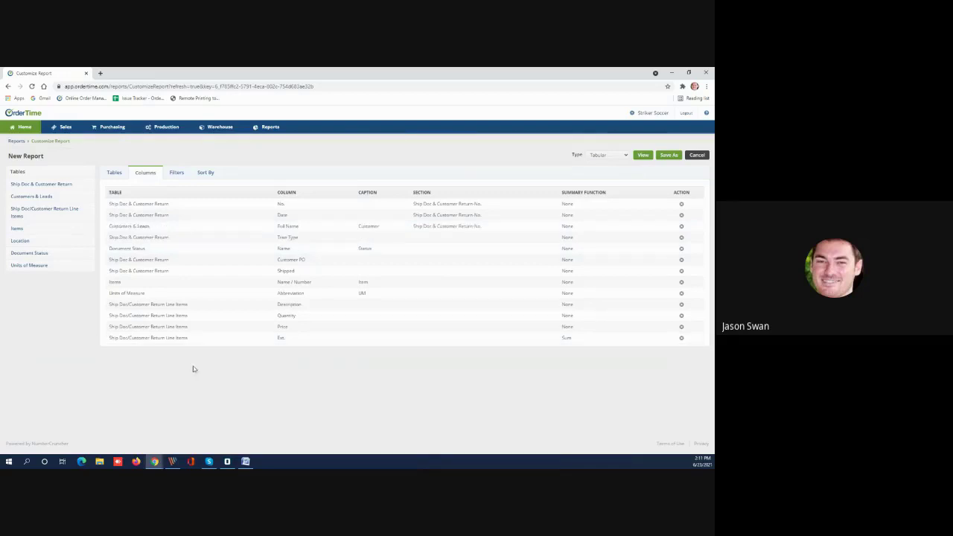
Remove the Tran Type, Document Status Name and Shipped columns from the report and view the whole result
click(278, 238)
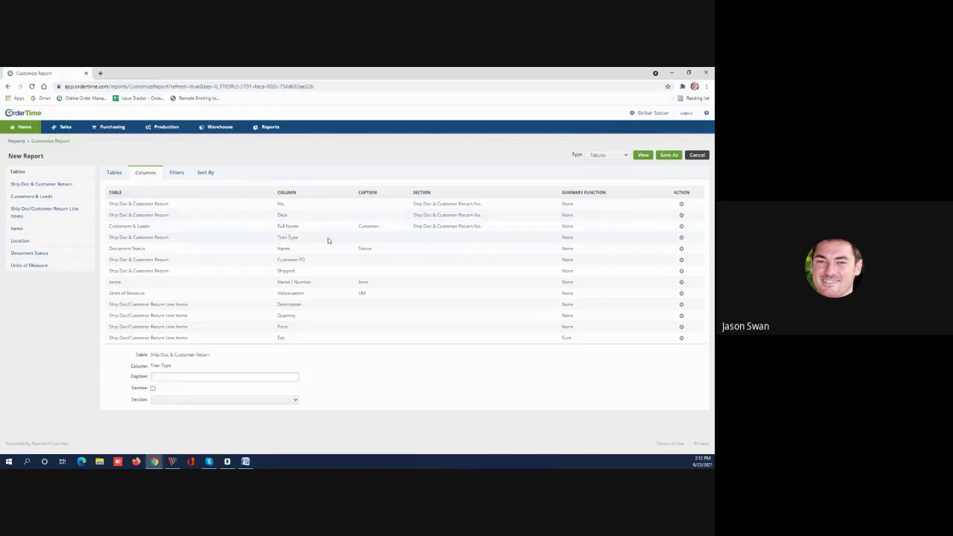
click(681, 238)
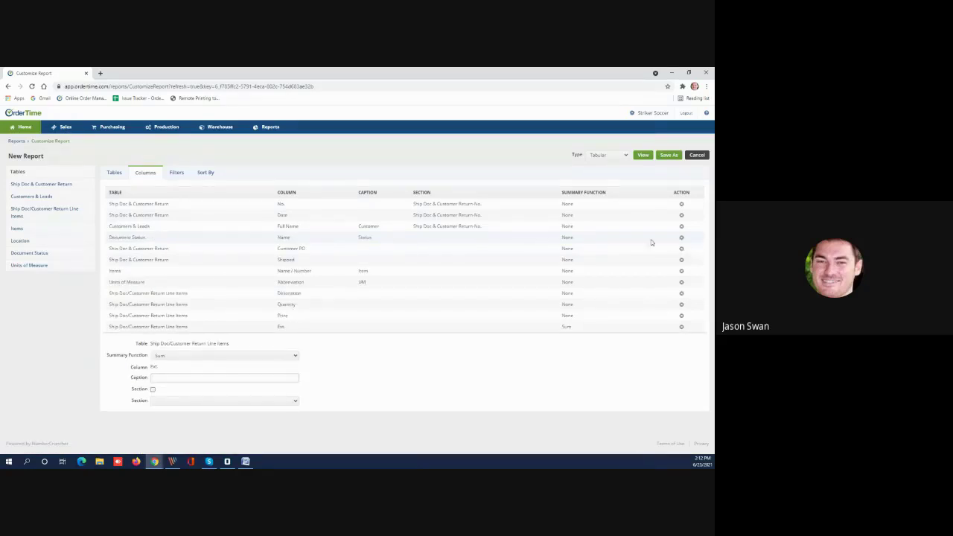
click(681, 238)
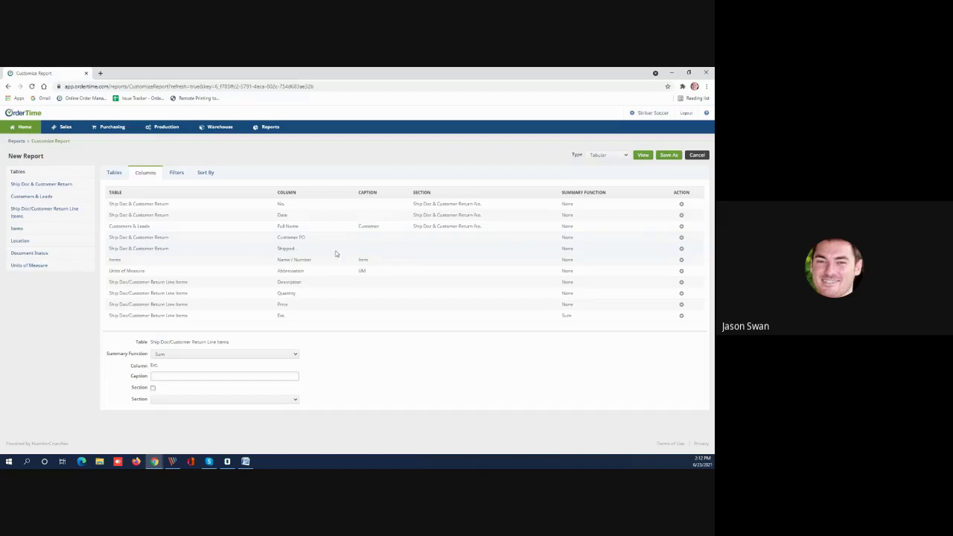
click(681, 248)
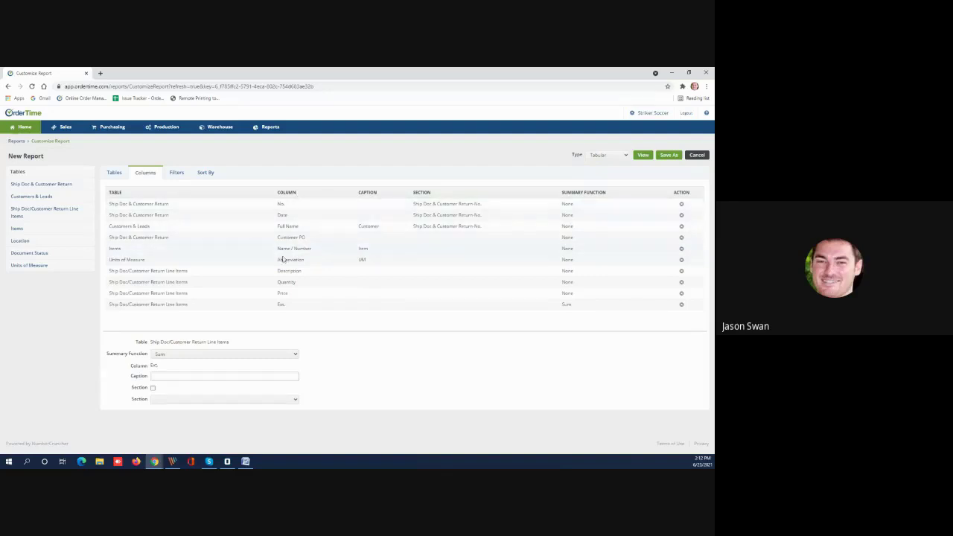
click(641, 156)
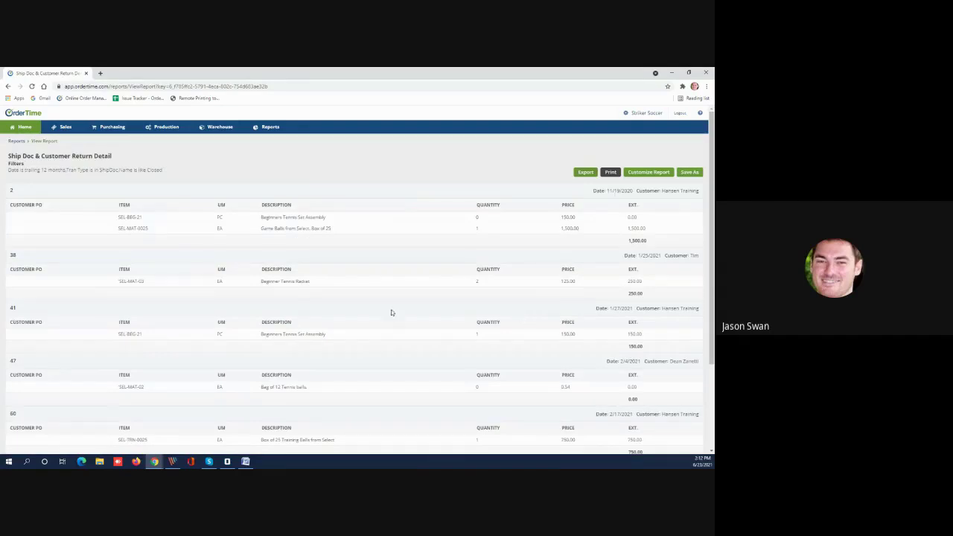
scroll(30, 242, down, 3)
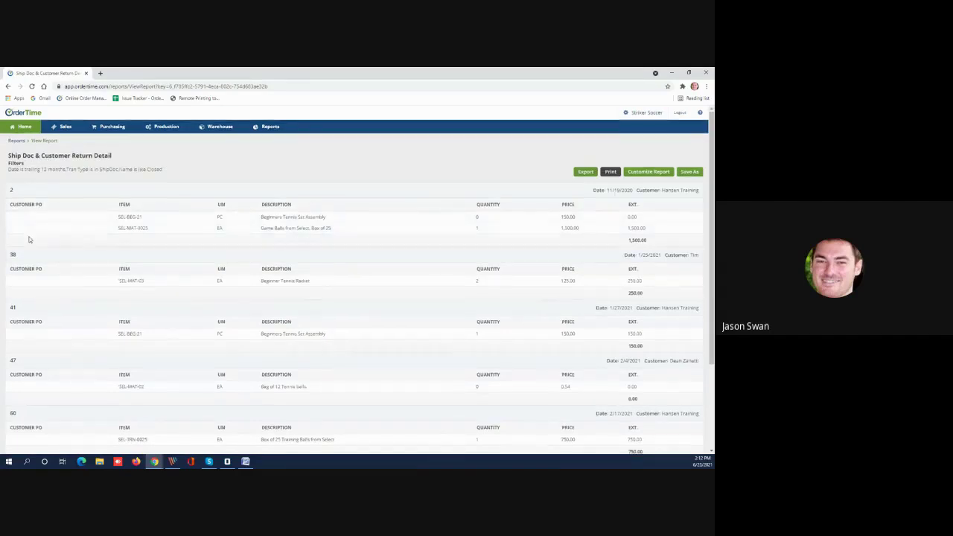
scroll(47, 341, up, 1)
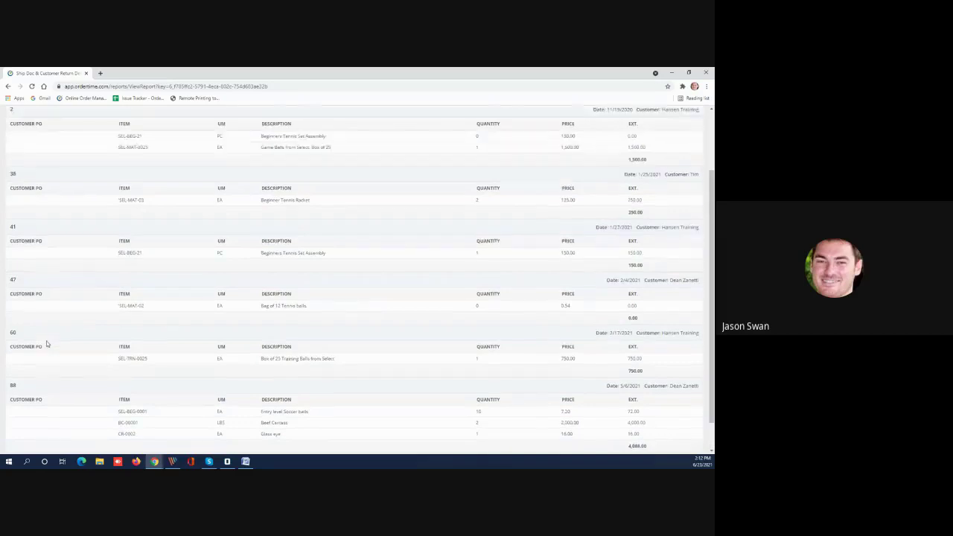
scroll(47, 342, up, 2)
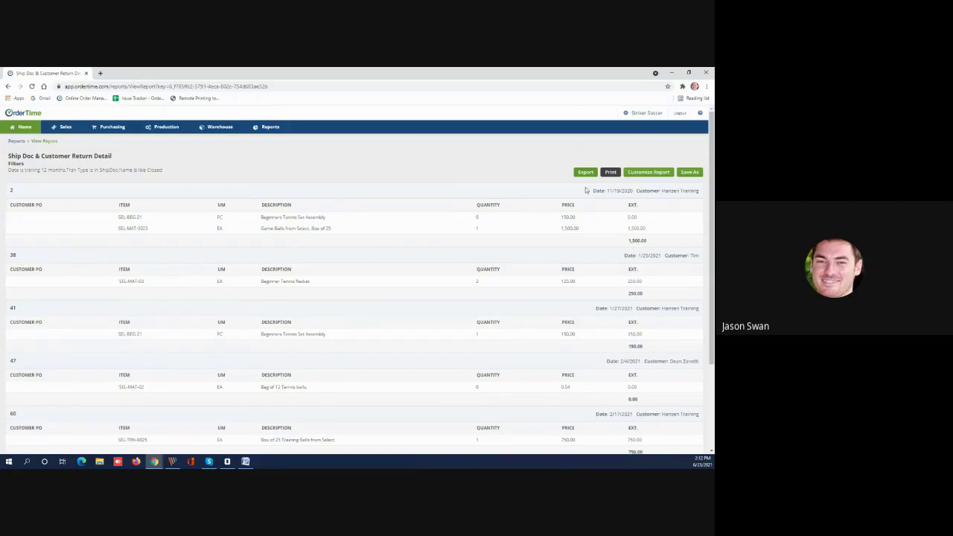
Start a new report based on the Sales Orders & Quotes source grouping
click(268, 130)
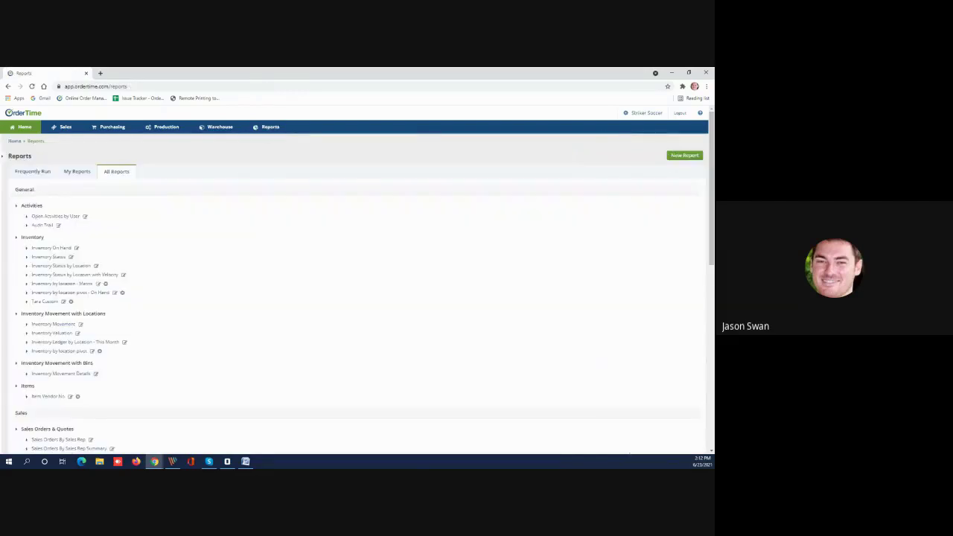
key(alt+Tab)
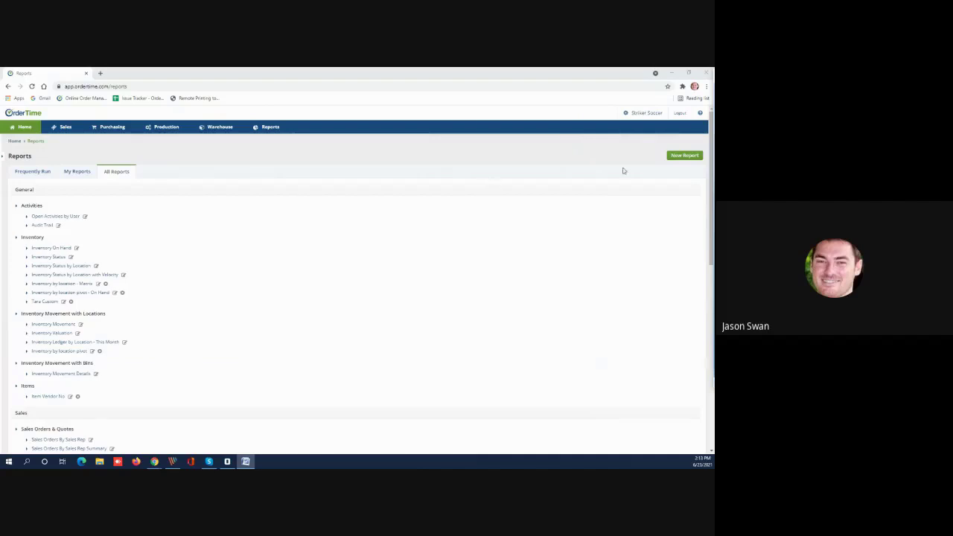
click(685, 156)
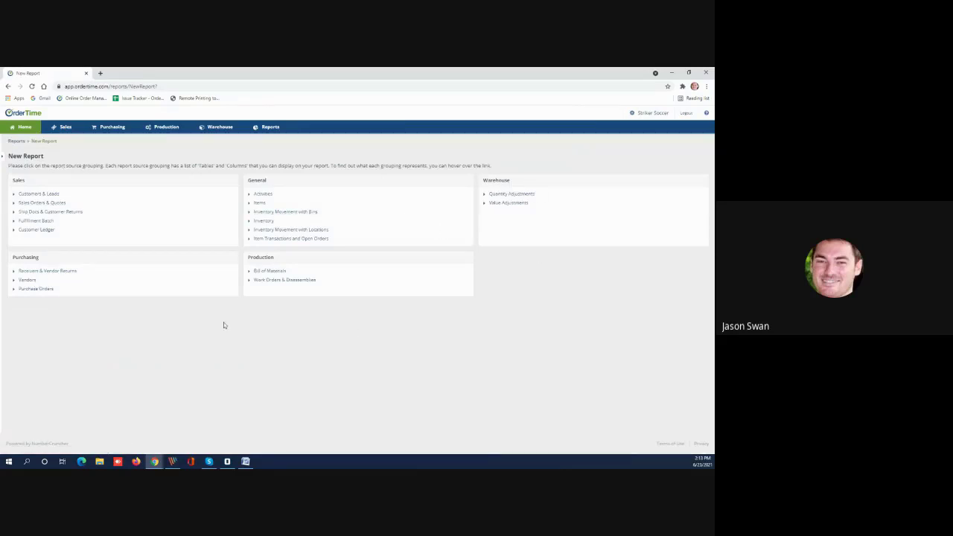
click(50, 205)
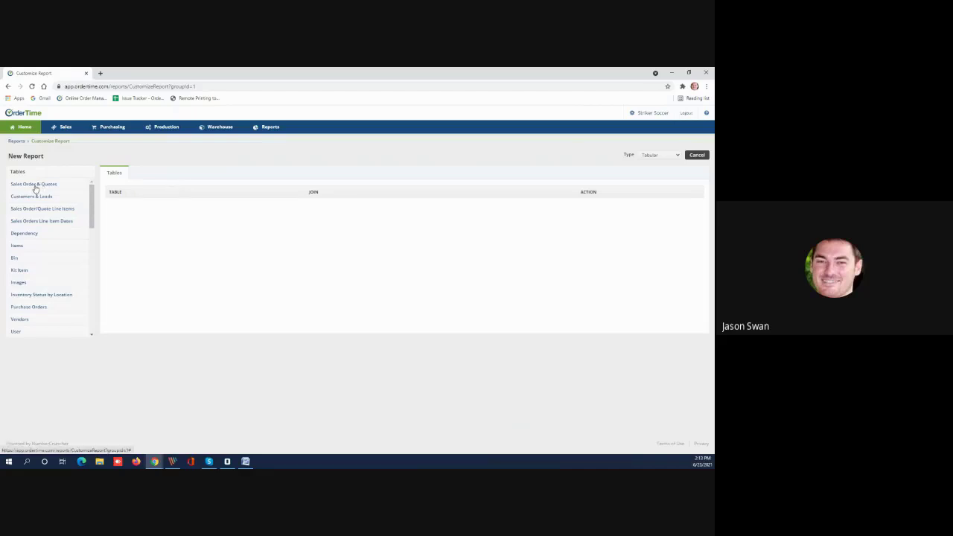
Add the Sales Order & Quotes, Customers & Leads and Sales Order/Quote Line Items tables to the new report
drag(35, 188, 155, 218)
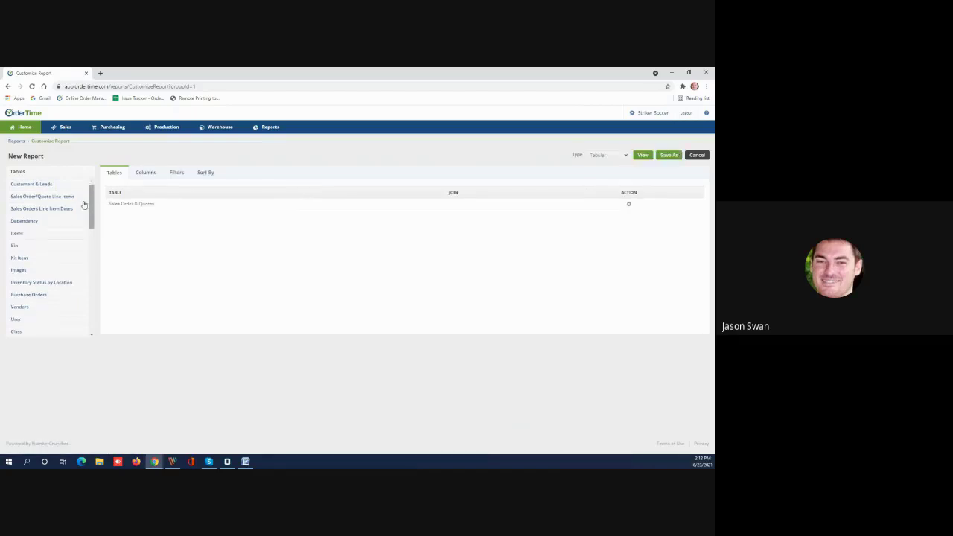
drag(36, 188, 157, 235)
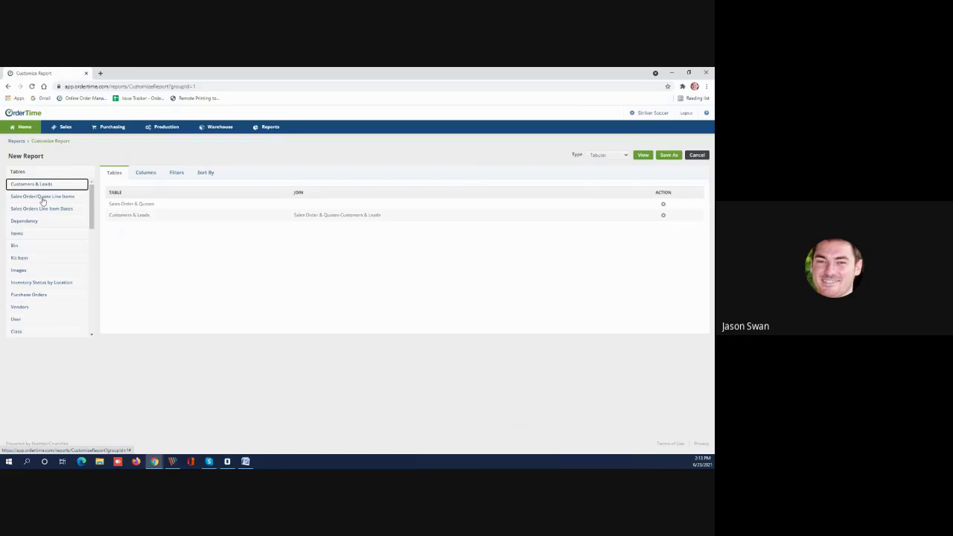
drag(43, 201, 151, 244)
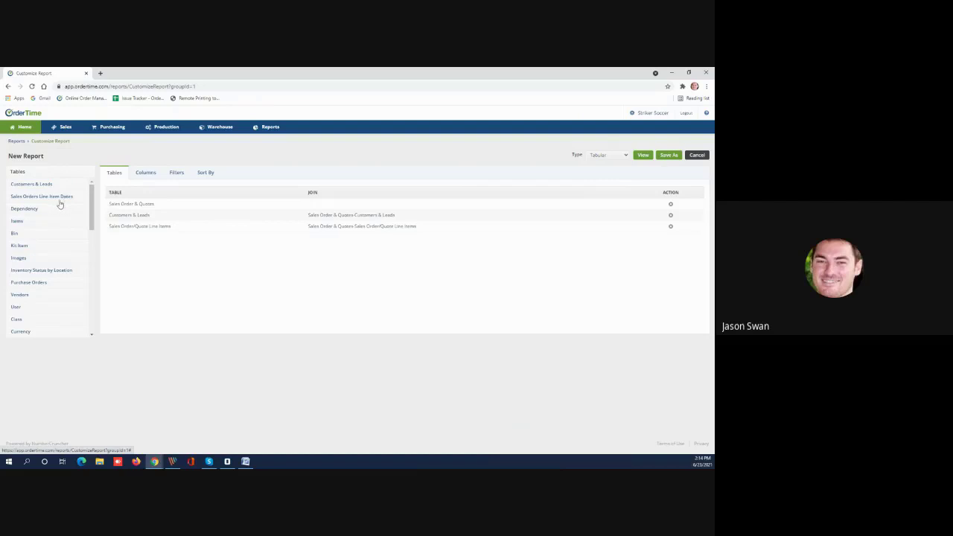
Add the Document Status and Items tables to the new report
scroll(58, 215, down, 1)
scroll(58, 214, down, 5)
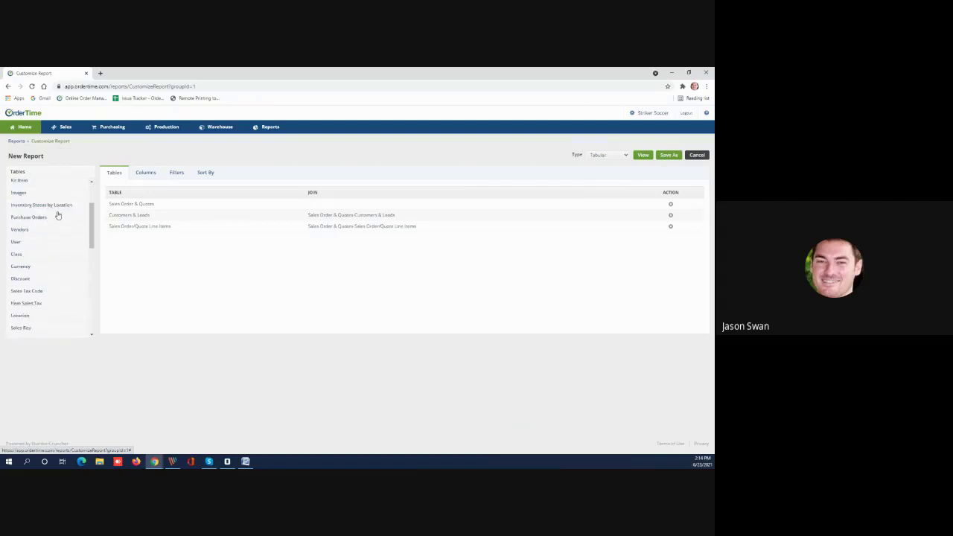
scroll(58, 217, down, 1)
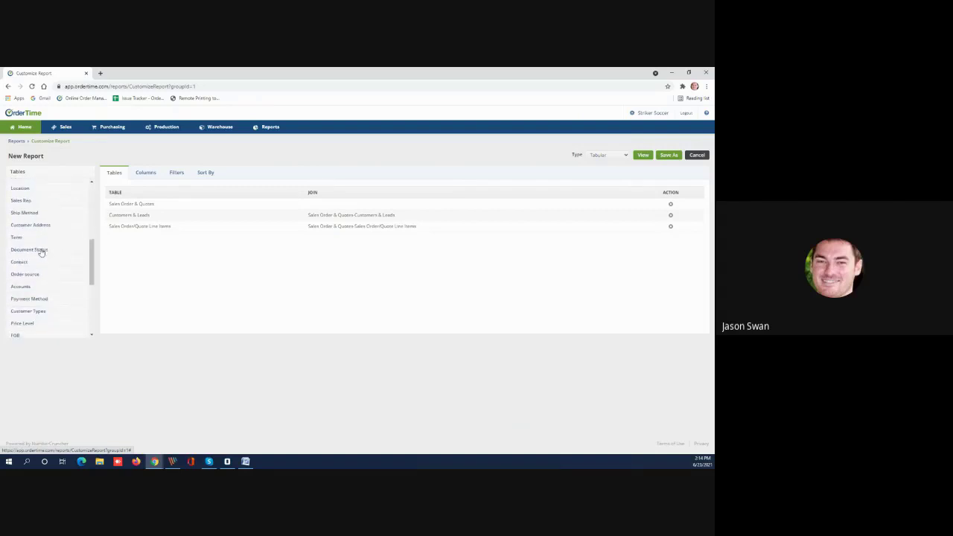
drag(39, 250, 156, 248)
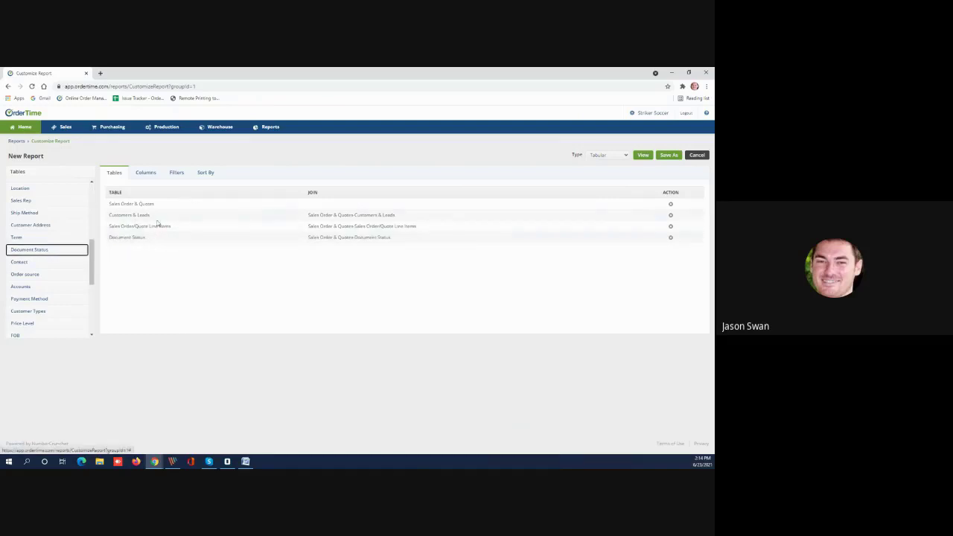
drag(93, 256, 166, 260)
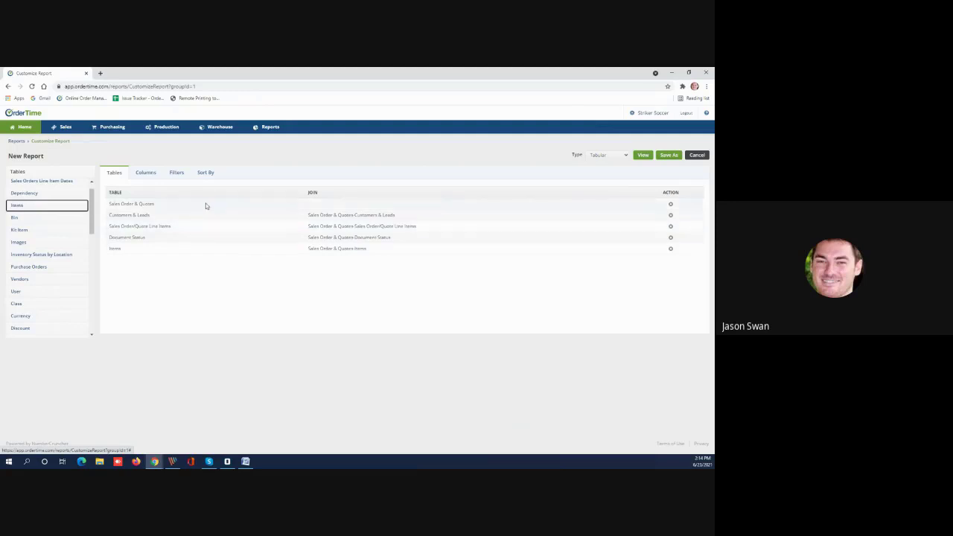
Add the Date and No. columns from the Sales Order & Quotes table to the new report
click(146, 178)
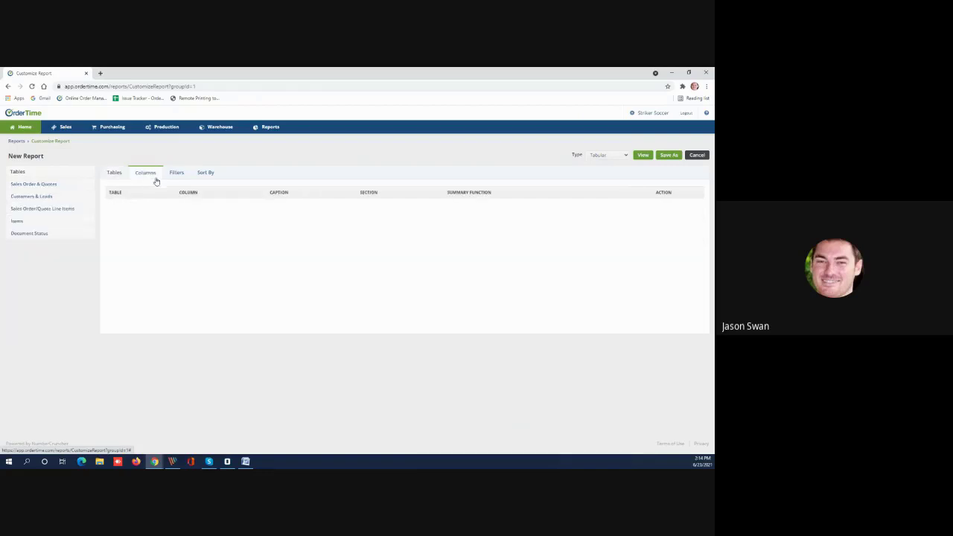
click(64, 184)
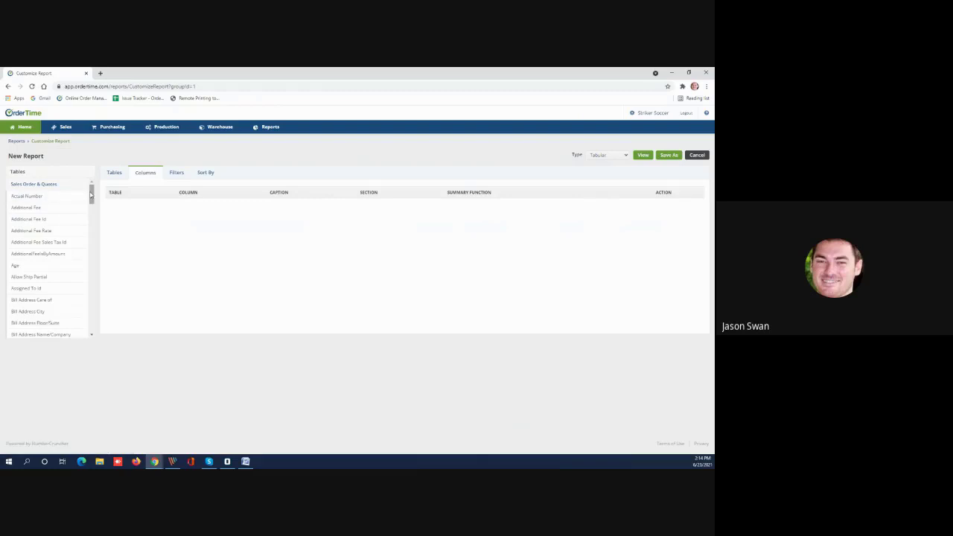
drag(91, 193, 91, 243)
drag(26, 283, 152, 225)
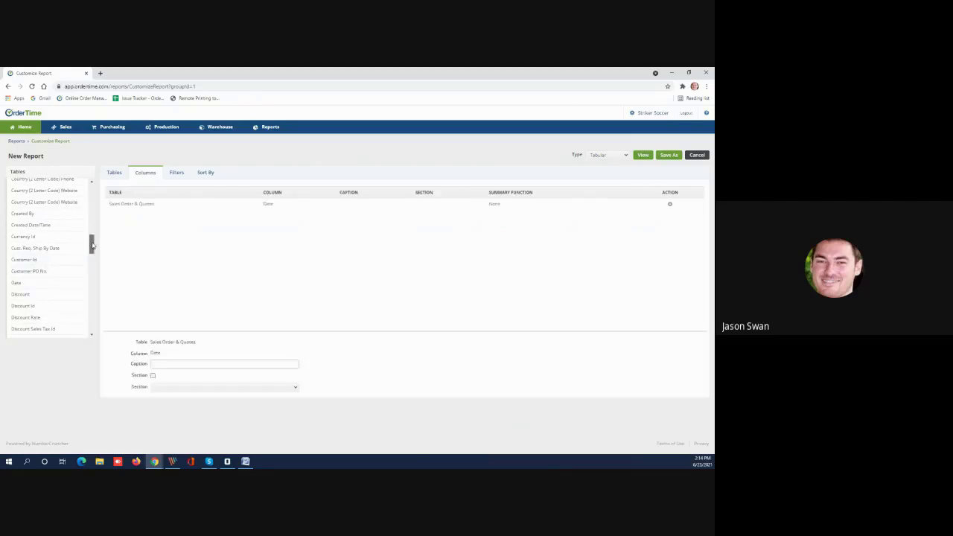
drag(93, 245, 169, 233)
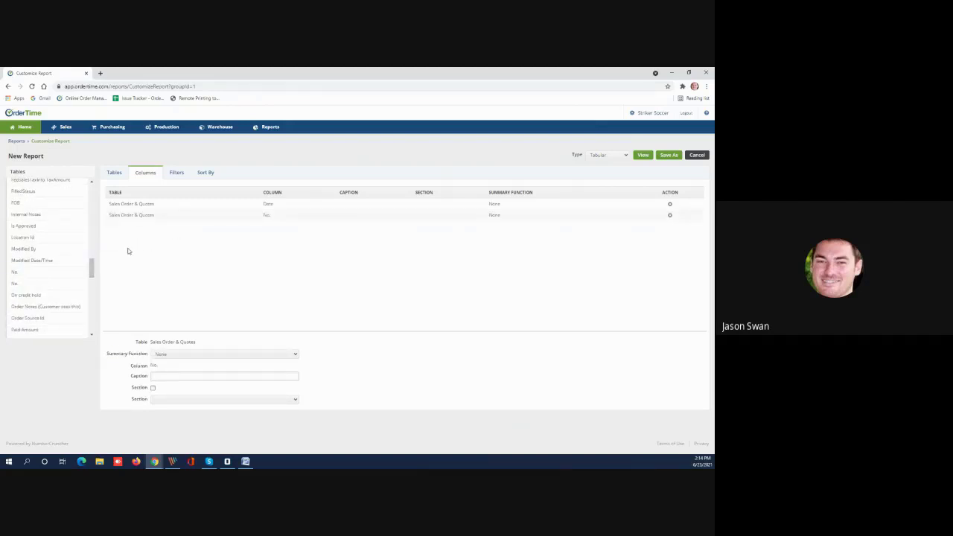
drag(91, 267, 90, 186)
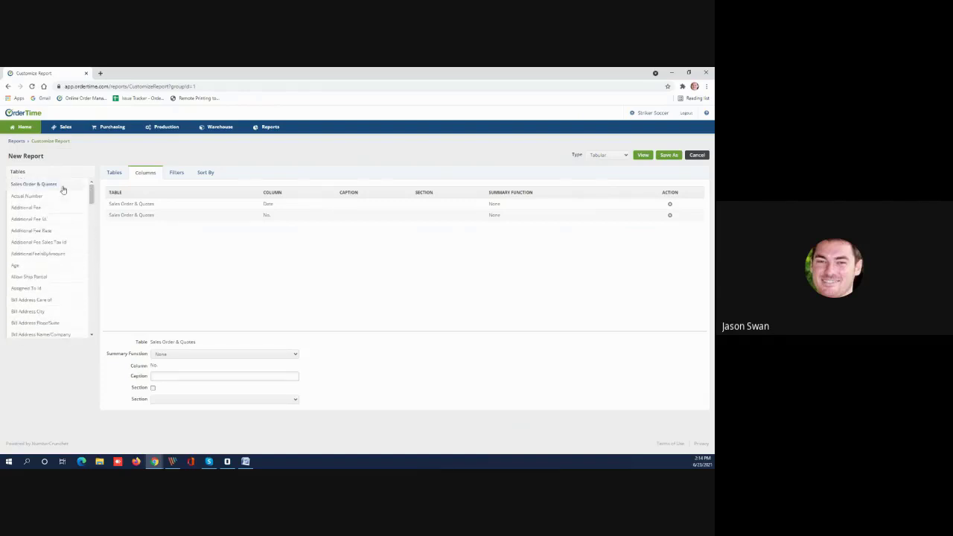
click(58, 186)
Add the Full Name column from the Customers & Leads table to the report
click(53, 198)
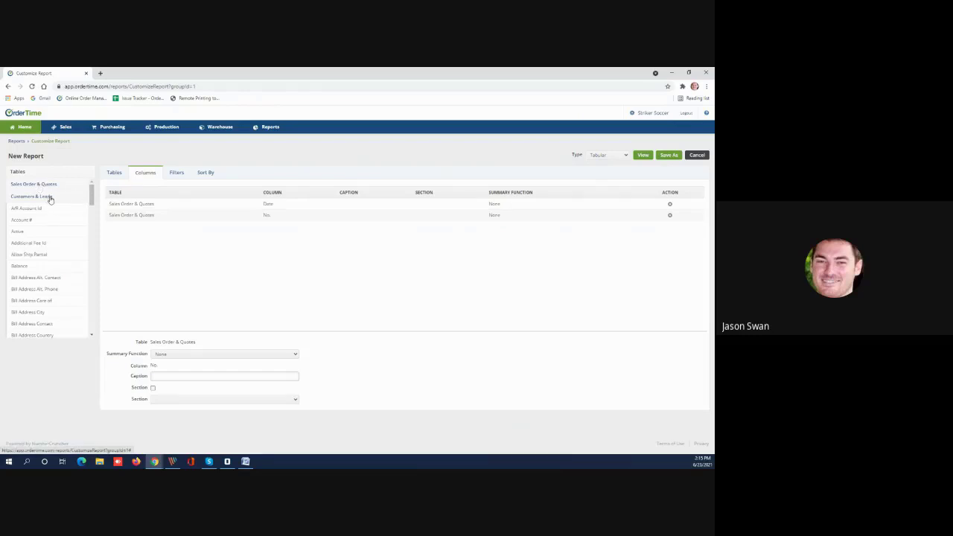
drag(91, 191, 158, 244)
drag(92, 251, 90, 192)
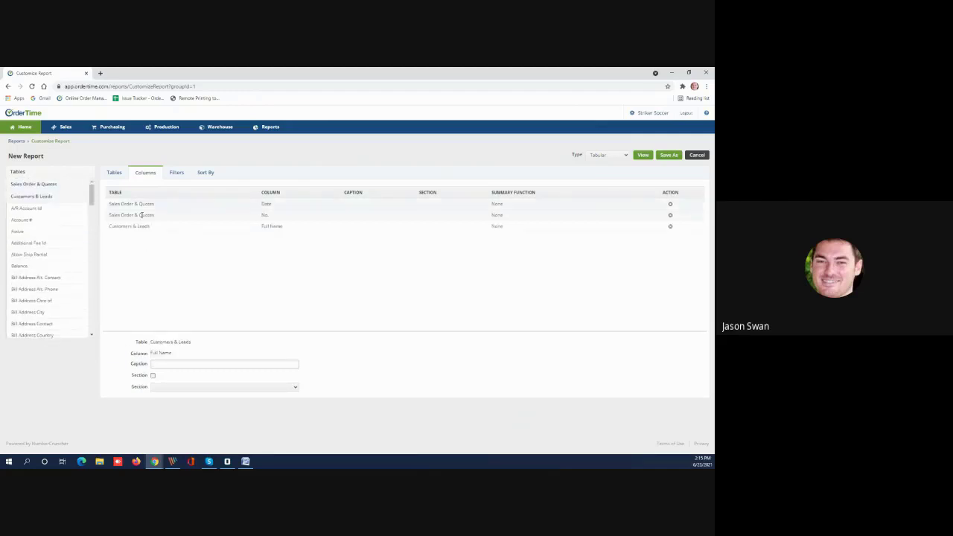
click(69, 199)
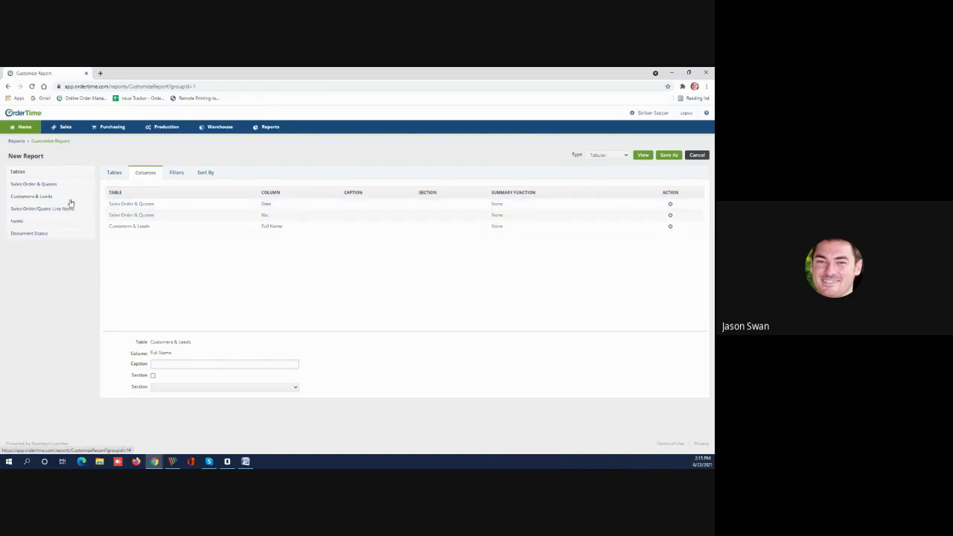
Add the Name / Number column from the Items table to the report
click(33, 224)
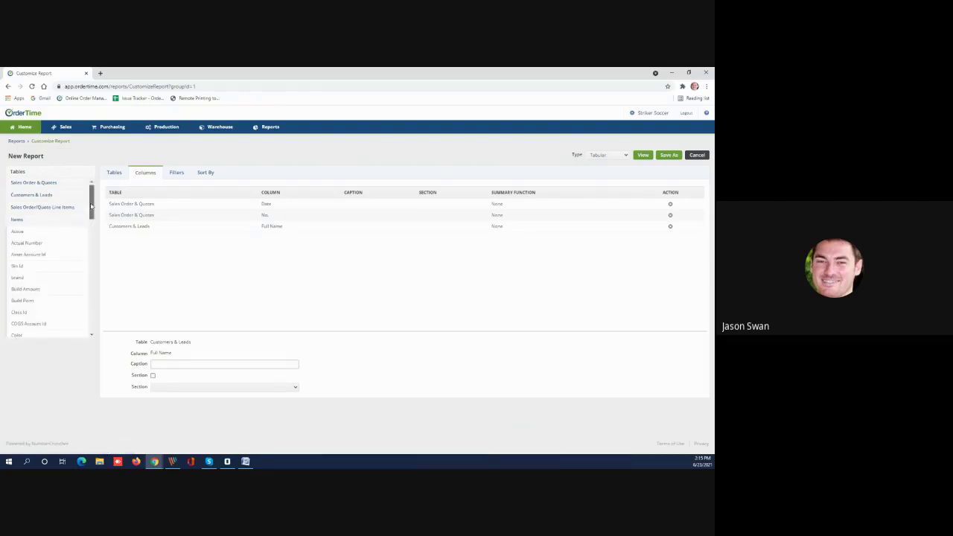
drag(92, 206, 164, 258)
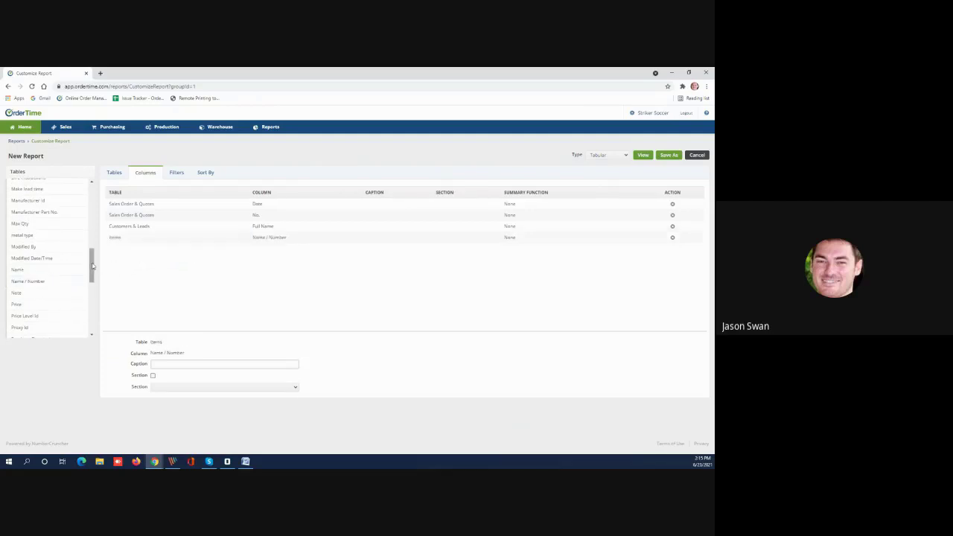
drag(93, 266, 93, 195)
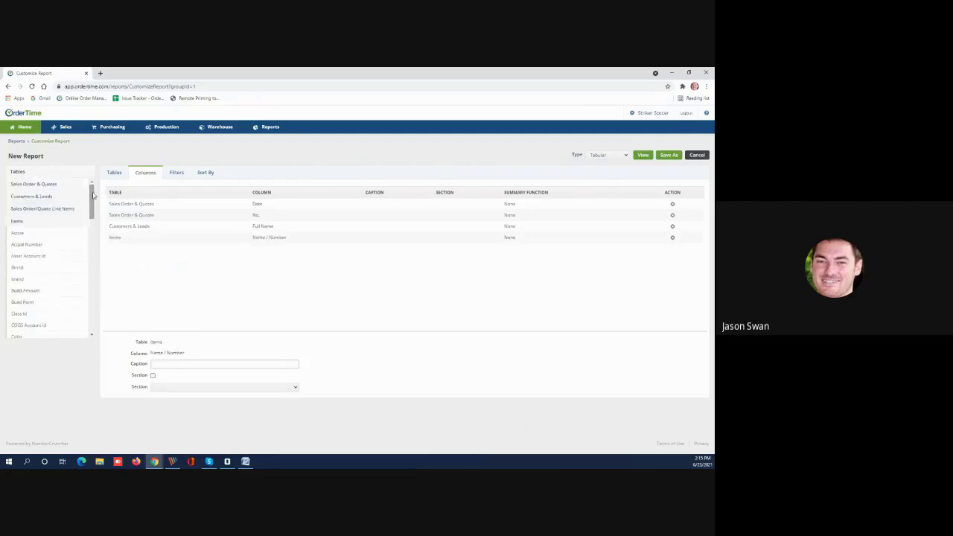
click(33, 222)
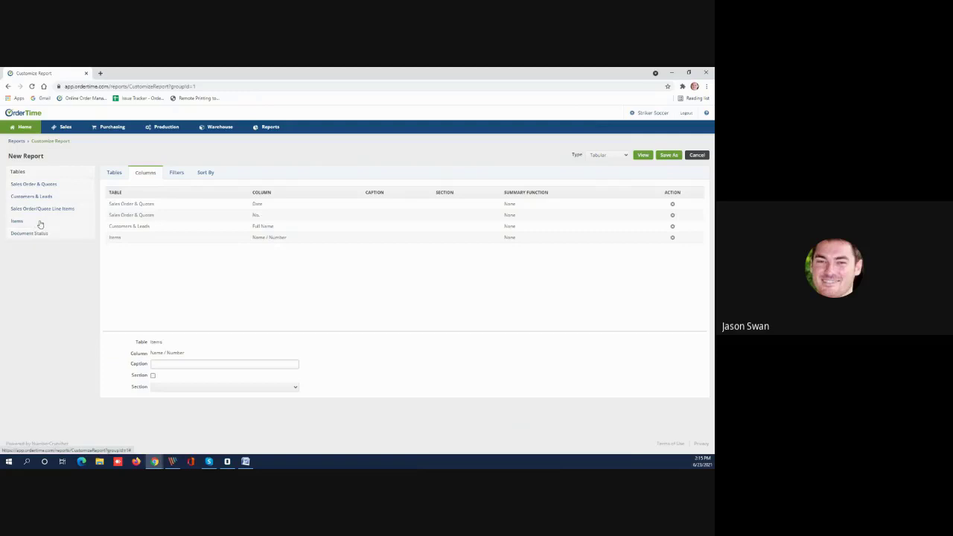
Add the Quantity and Open Quantity columns from the Sales Order/Quote Line Items table and view the report
click(55, 209)
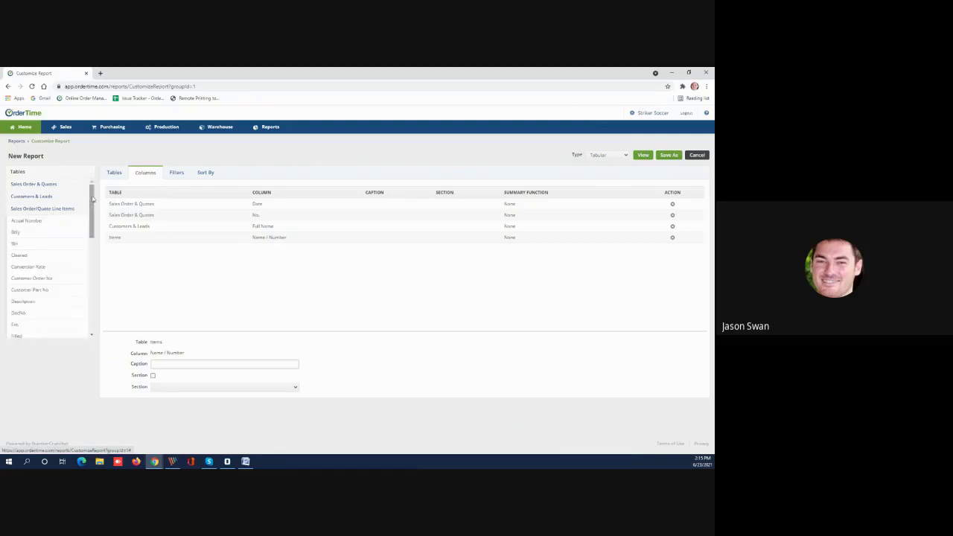
drag(92, 202, 89, 249)
drag(43, 304, 161, 264)
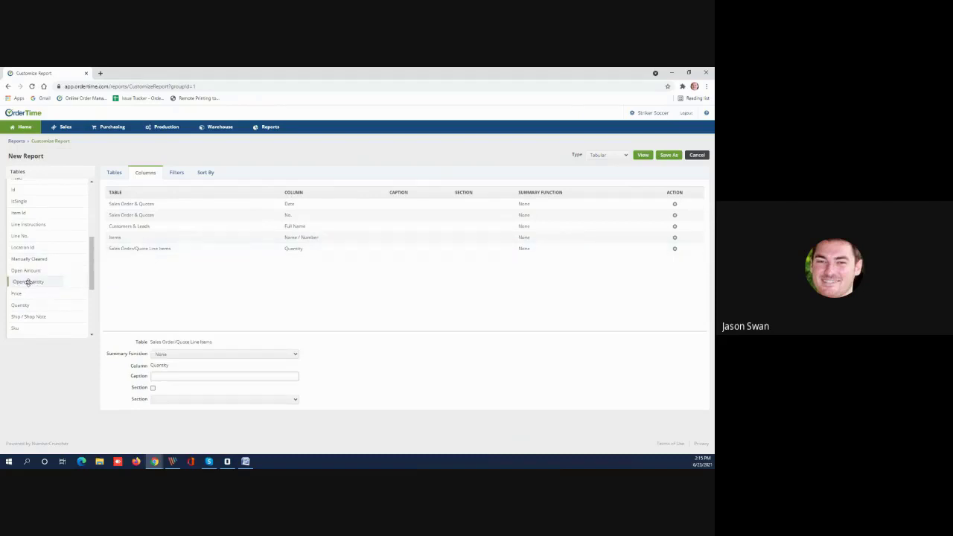
drag(26, 282, 158, 279)
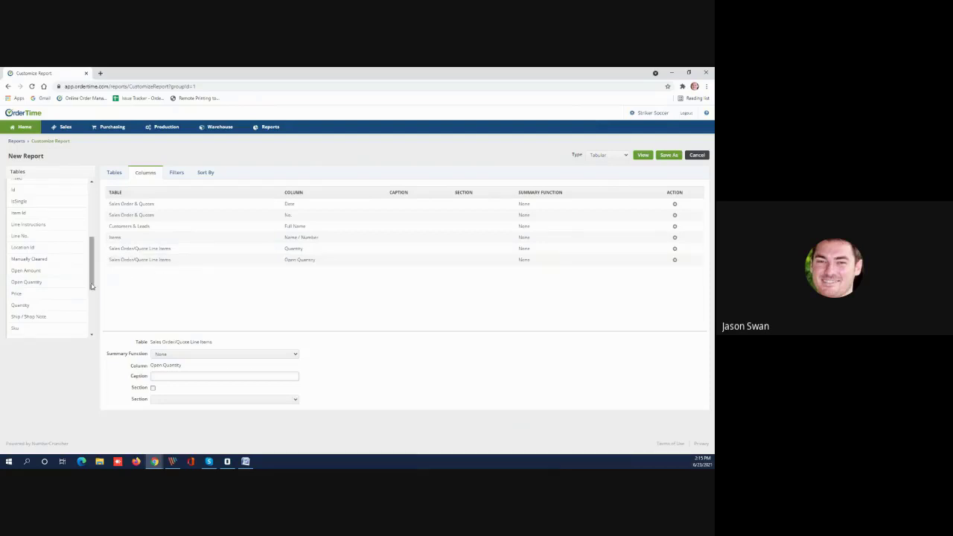
scroll(92, 281, up, 1)
scroll(91, 281, up, 3)
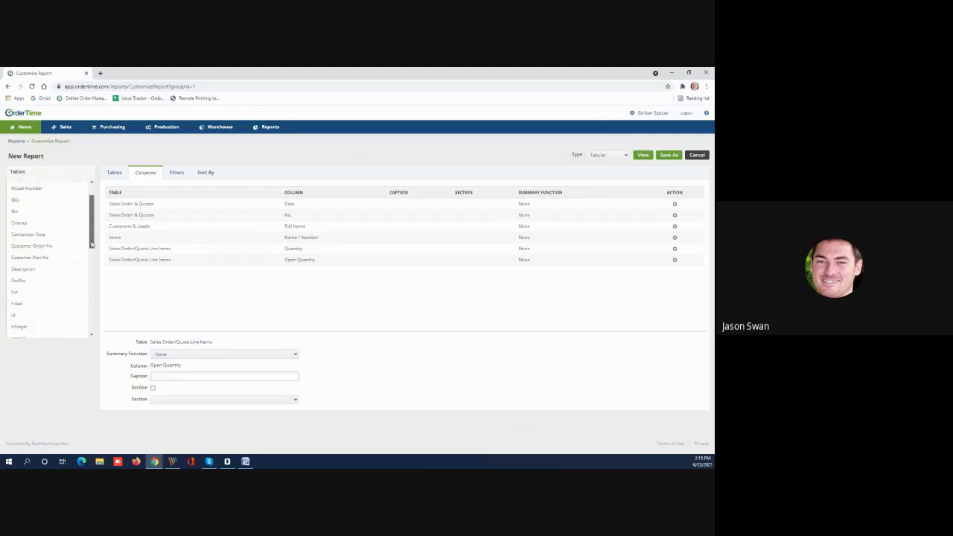
click(72, 211)
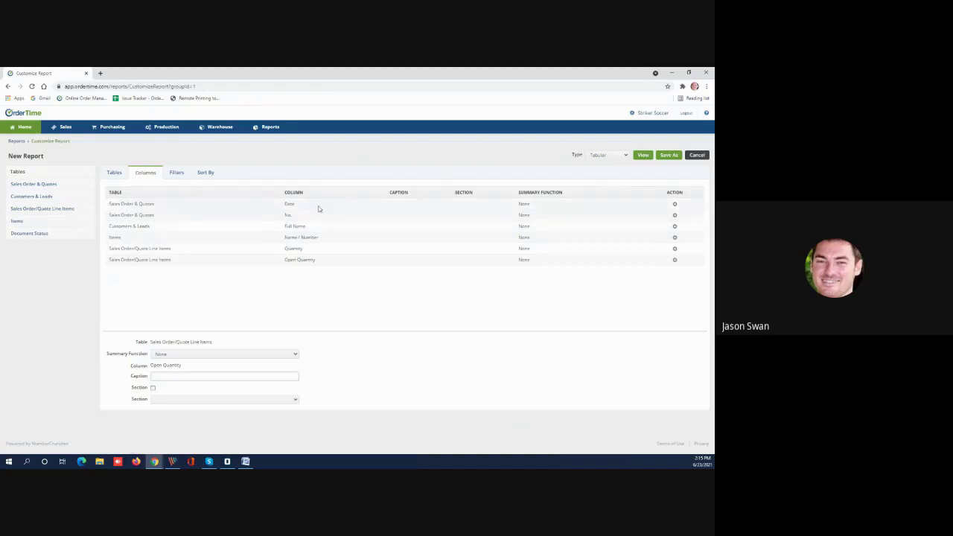
click(641, 157)
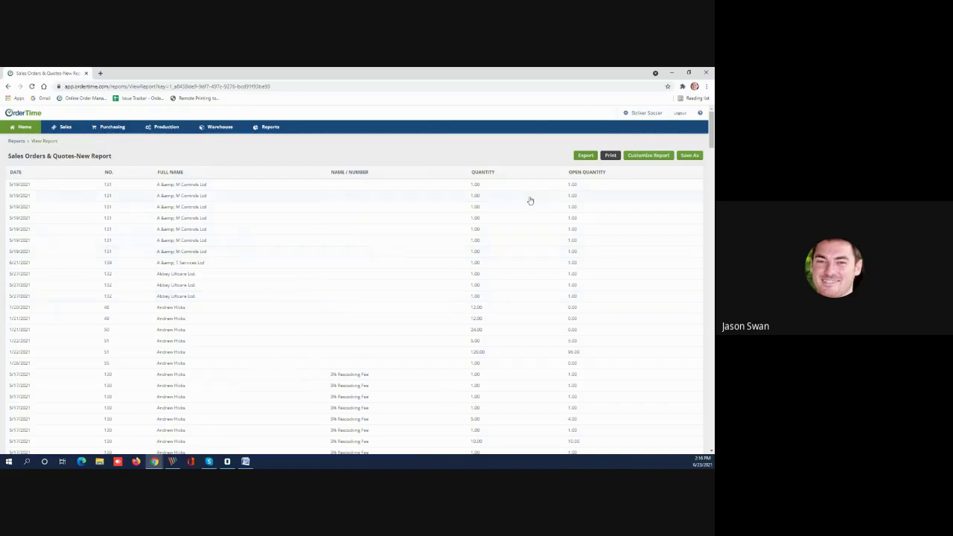
Return to customizing the report and set the Items table's join to Sales Order/Quote Line Items-Item Id
click(635, 156)
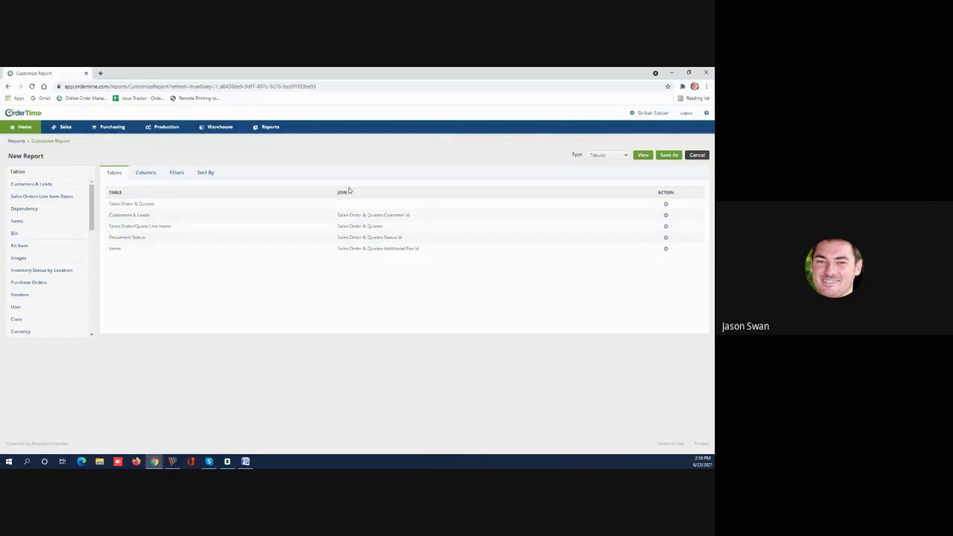
click(274, 252)
click(238, 348)
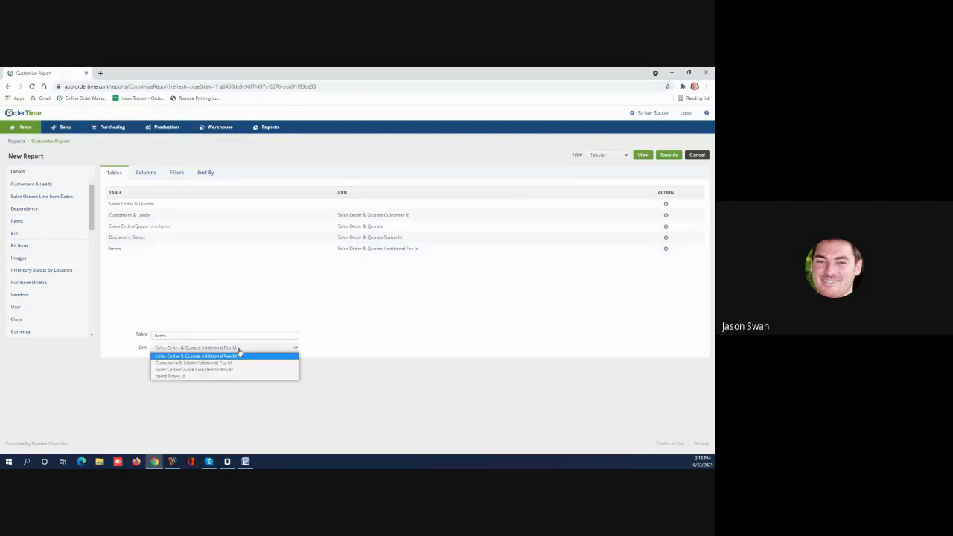
click(204, 370)
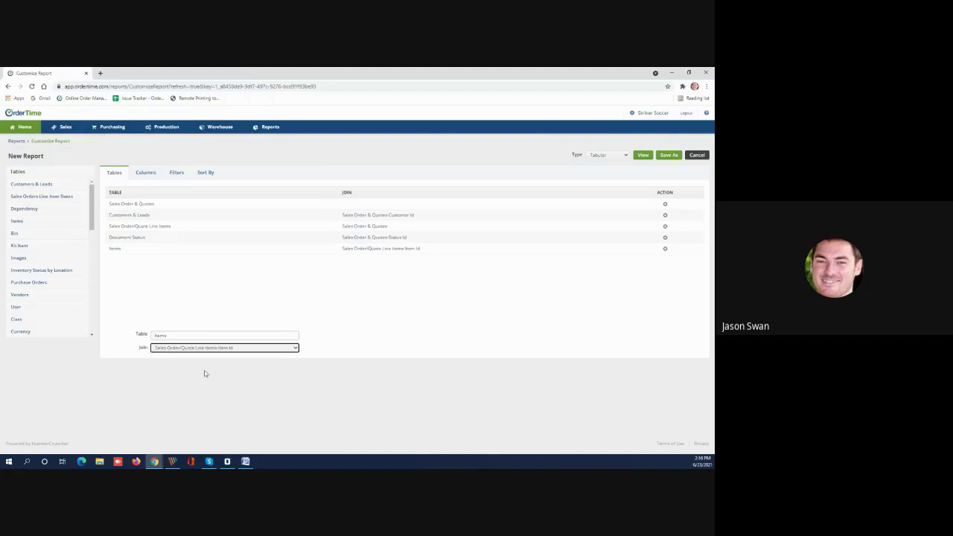
click(343, 303)
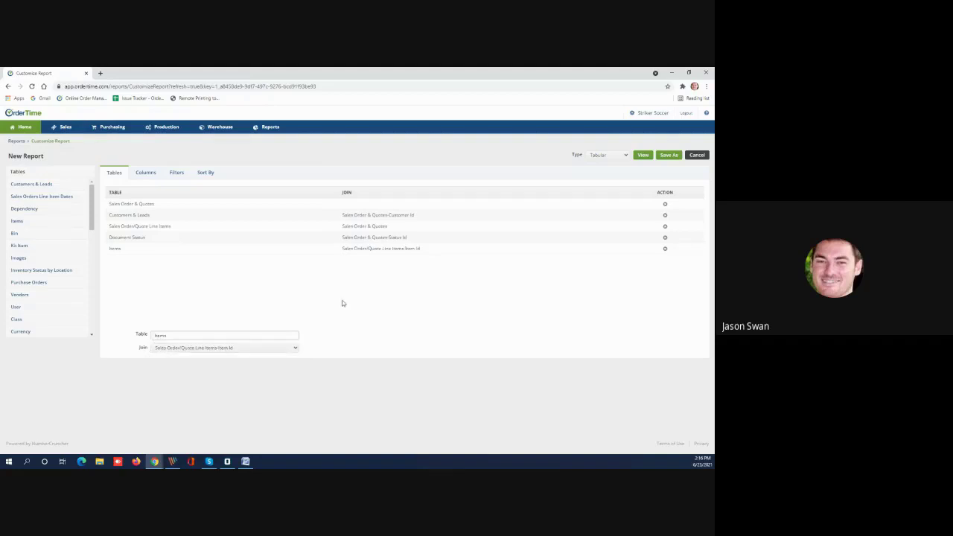
View the report and check the item names in the Name / Number column
click(642, 156)
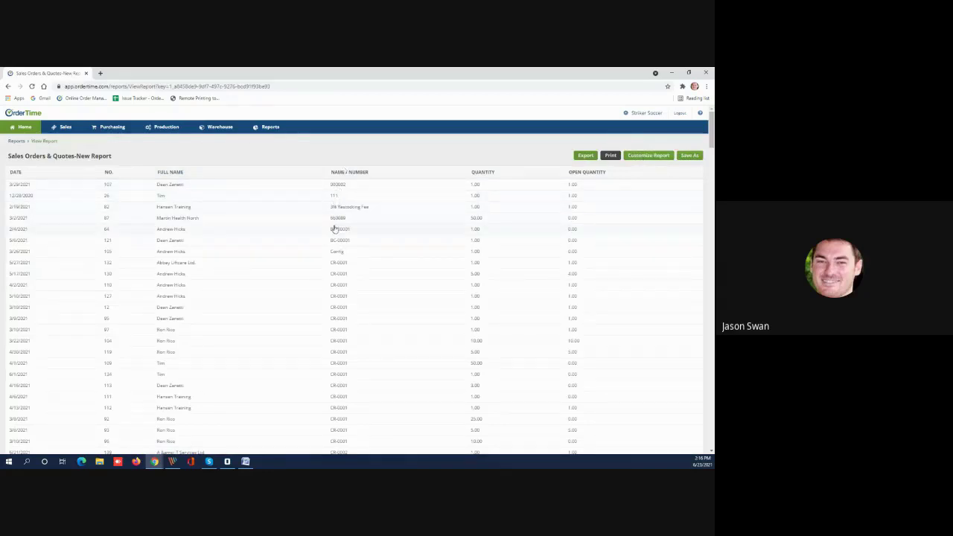
scroll(337, 257, down, 10)
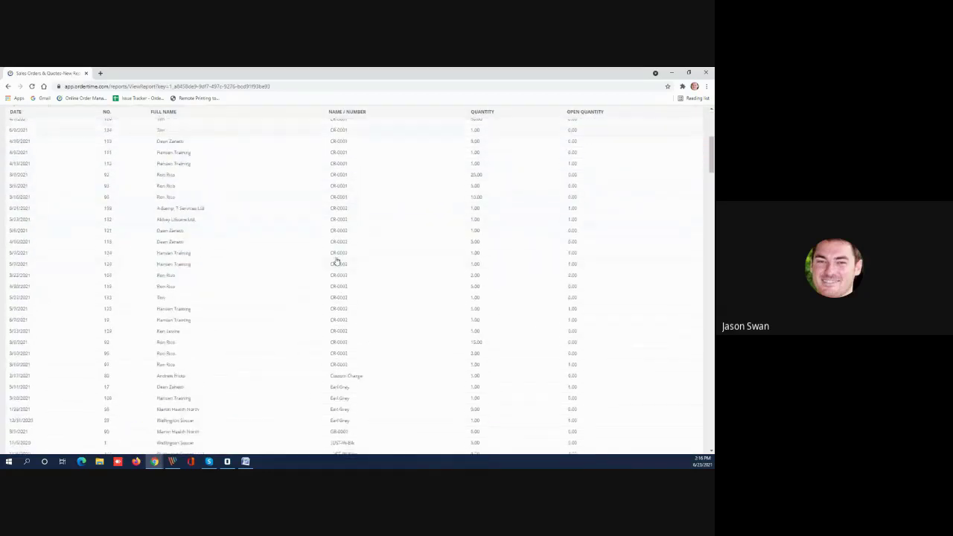
scroll(337, 263, up, 10)
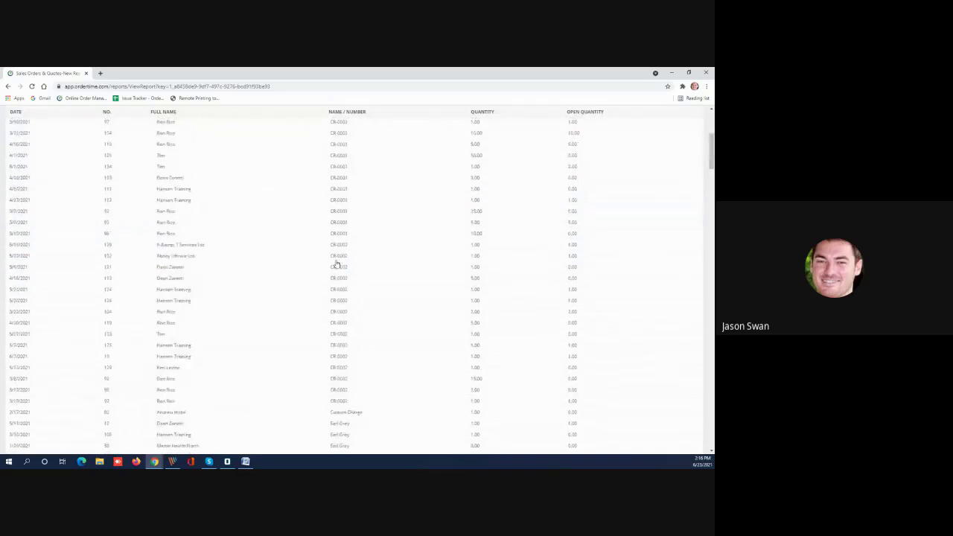
scroll(339, 261, up, 2)
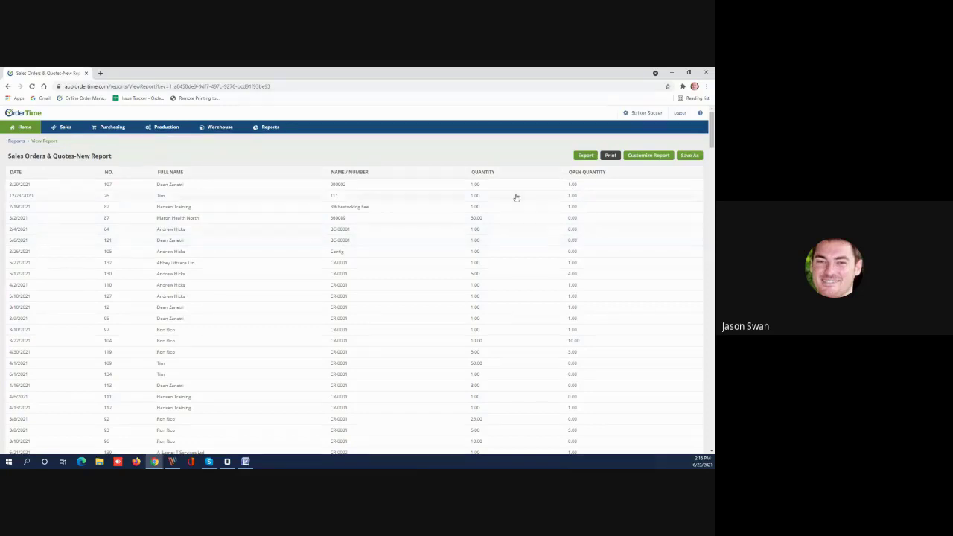
Return to customizing the report and make the Sales Order & Quotes No. column a section
click(634, 159)
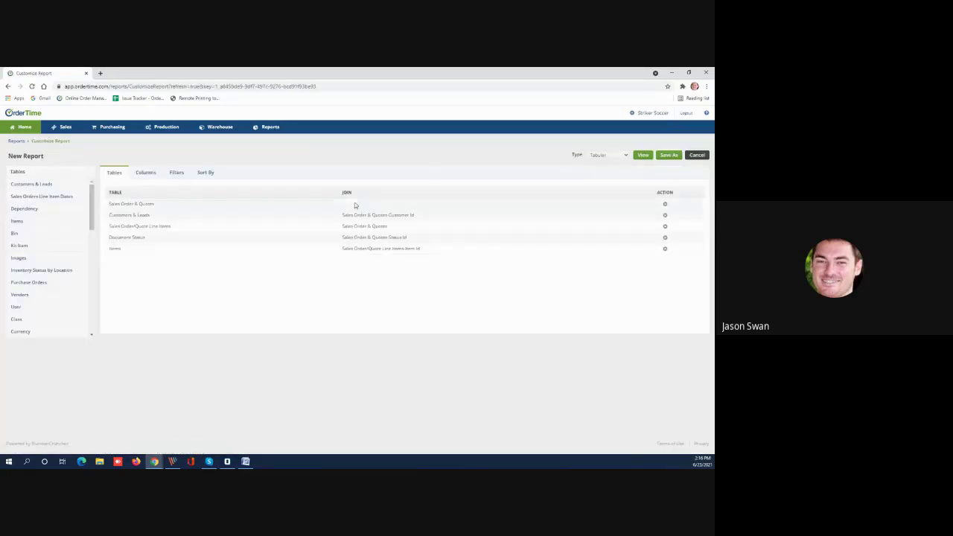
click(145, 177)
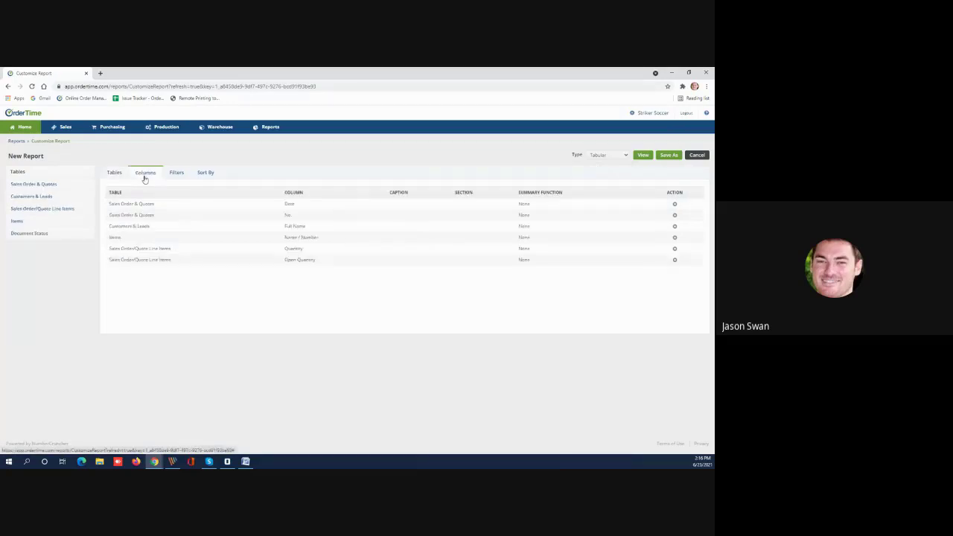
click(170, 214)
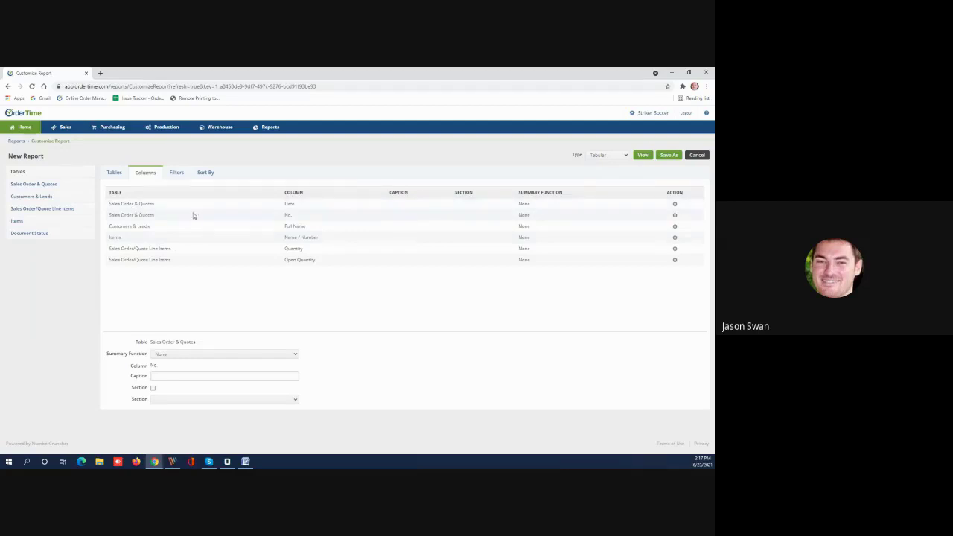
click(152, 388)
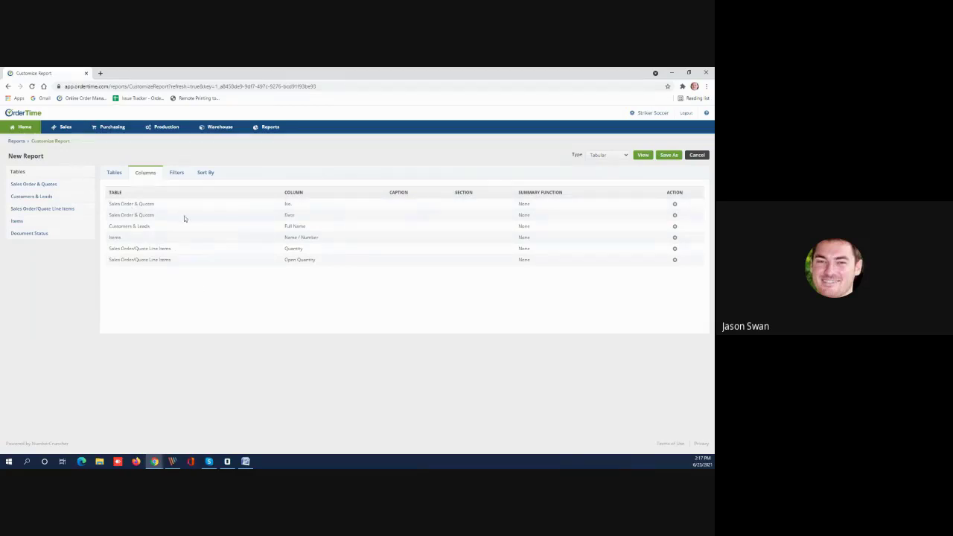
Assign the Date and Full Name columns to the Sales Order & Quotes-No. section
click(180, 216)
click(176, 387)
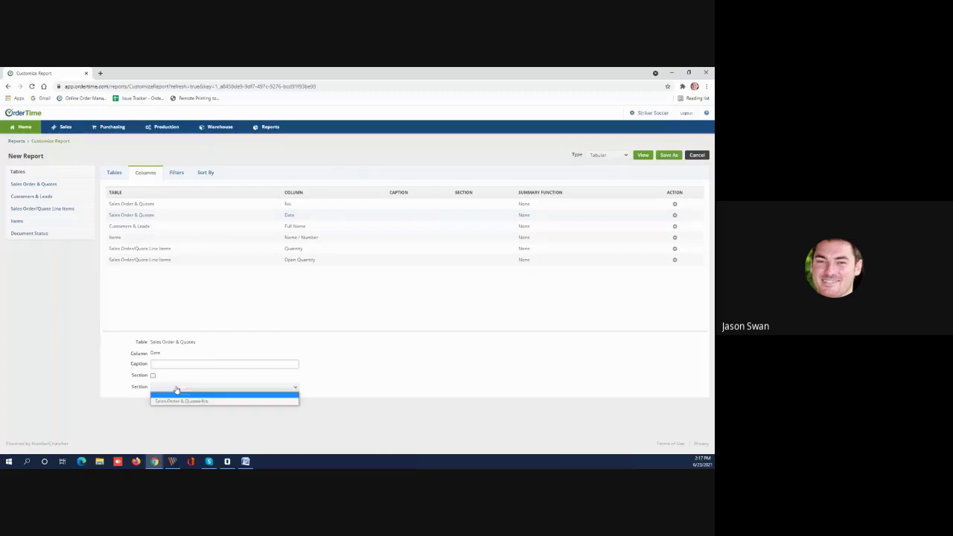
click(179, 401)
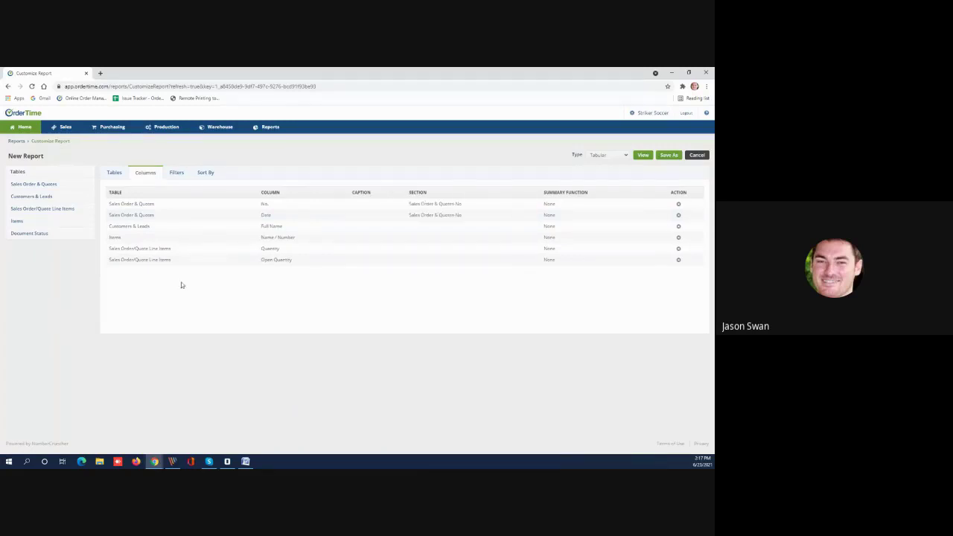
click(164, 227)
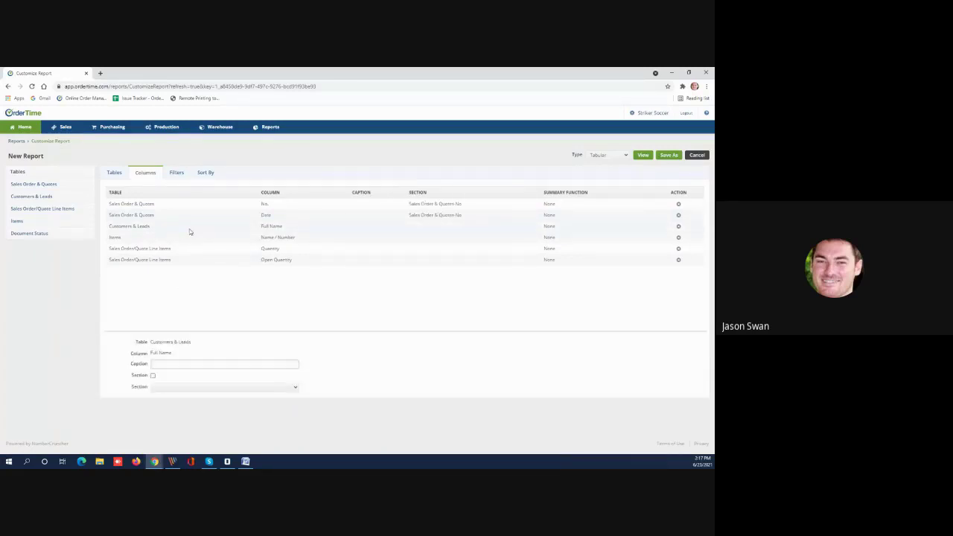
click(225, 388)
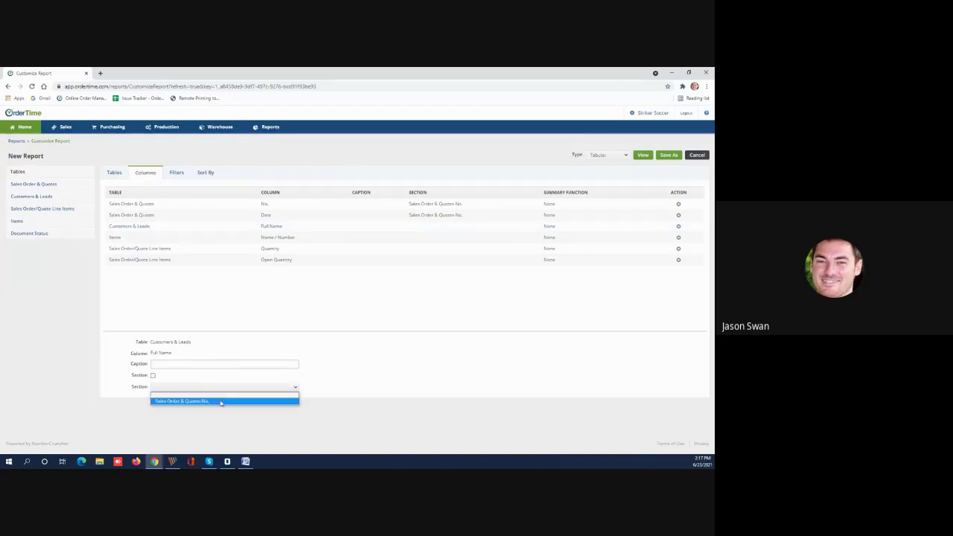
click(221, 401)
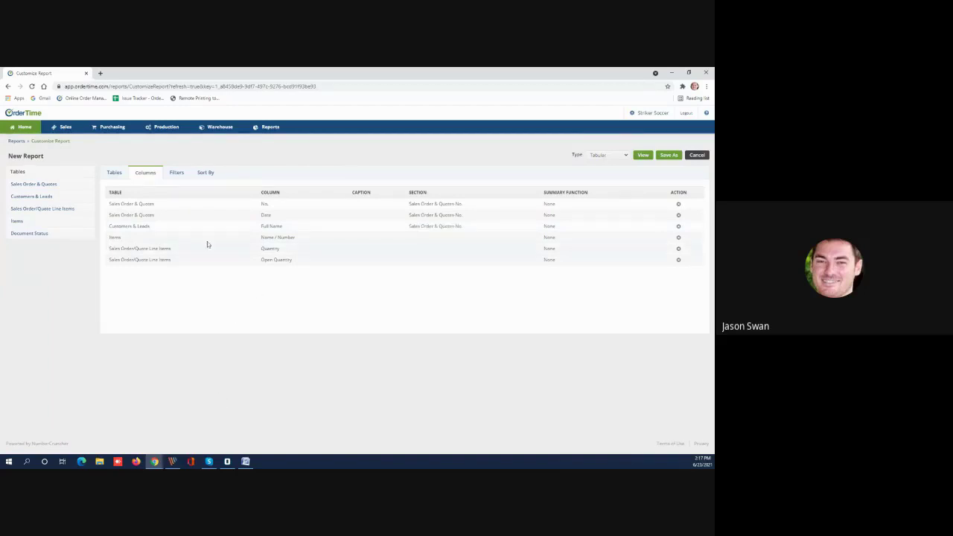
View the report and review the order sections with their Date and Full Name headers and line items
click(641, 156)
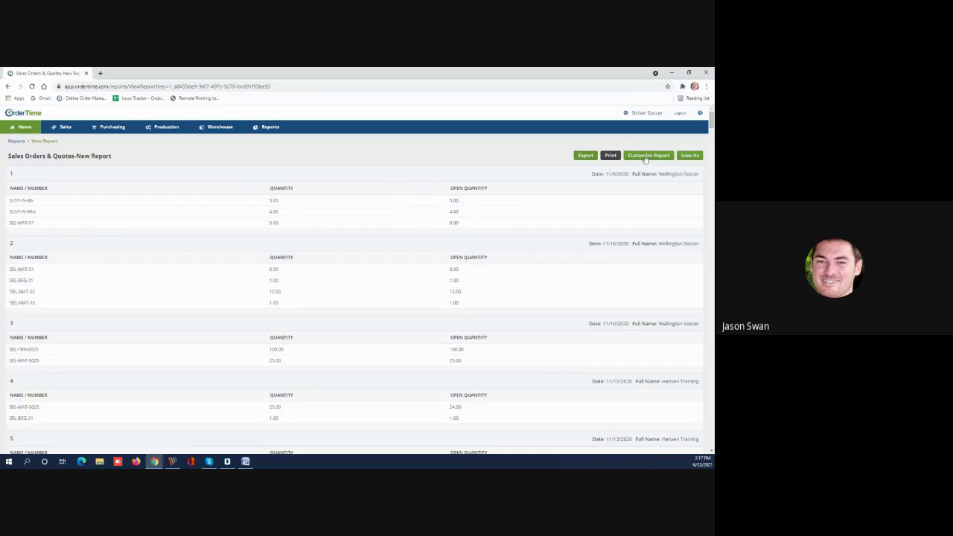
scroll(486, 222, down, 5)
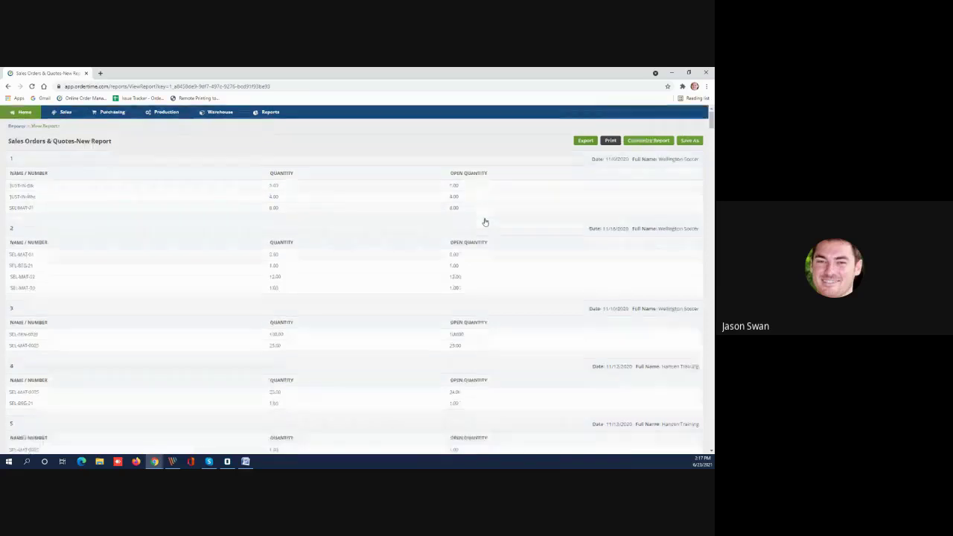
scroll(480, 222, down, 4)
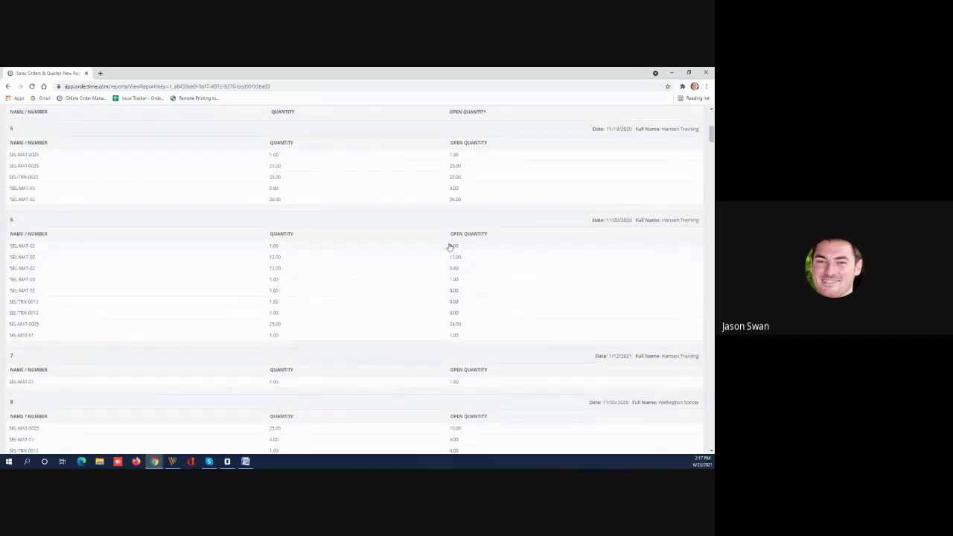
scroll(565, 264, up, 5)
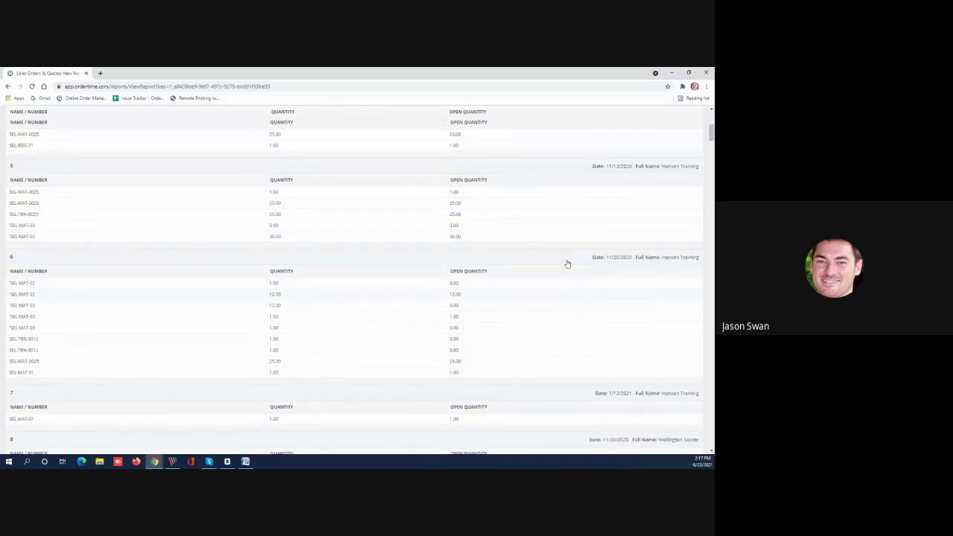
scroll(566, 262, up, 3)
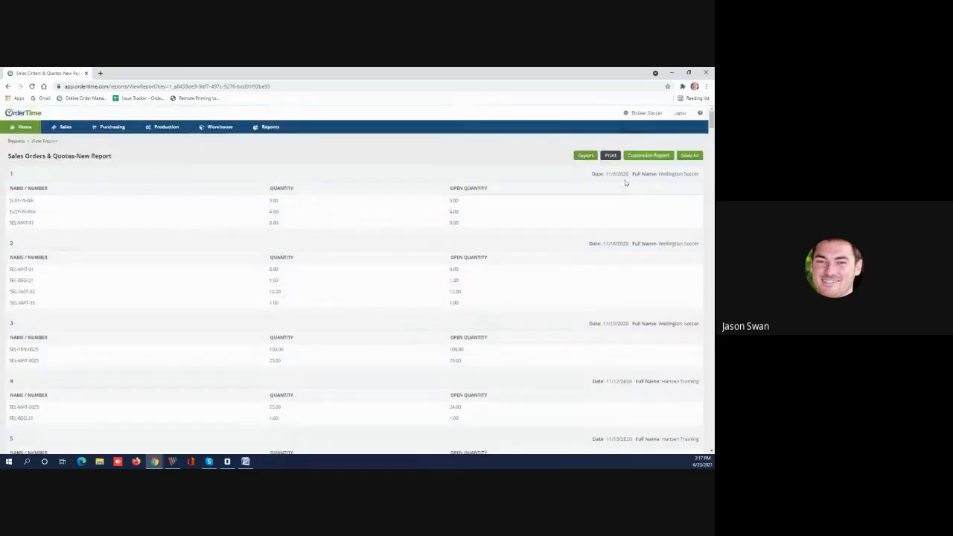
Return to customizing the report and add a filter on the line items' Open Quantity set to not equal 0
click(642, 155)
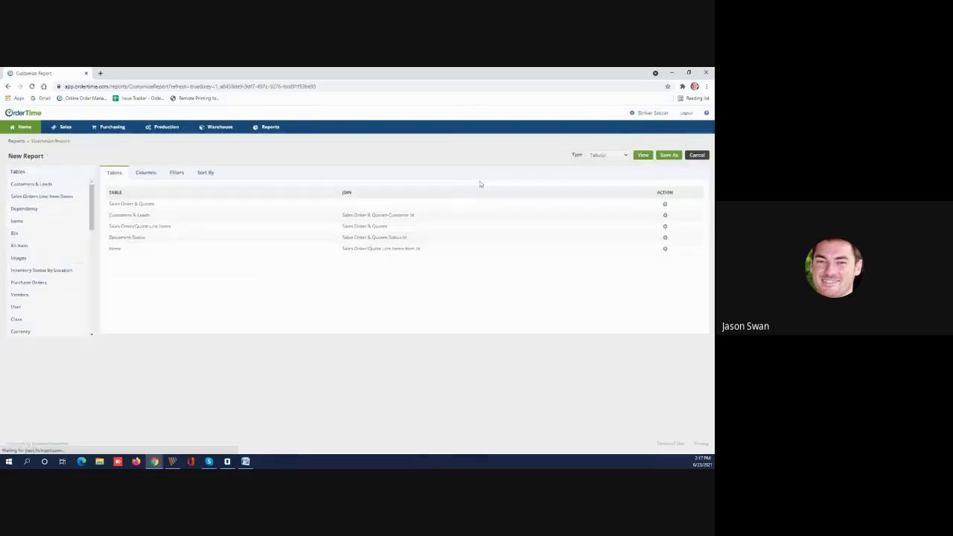
click(176, 173)
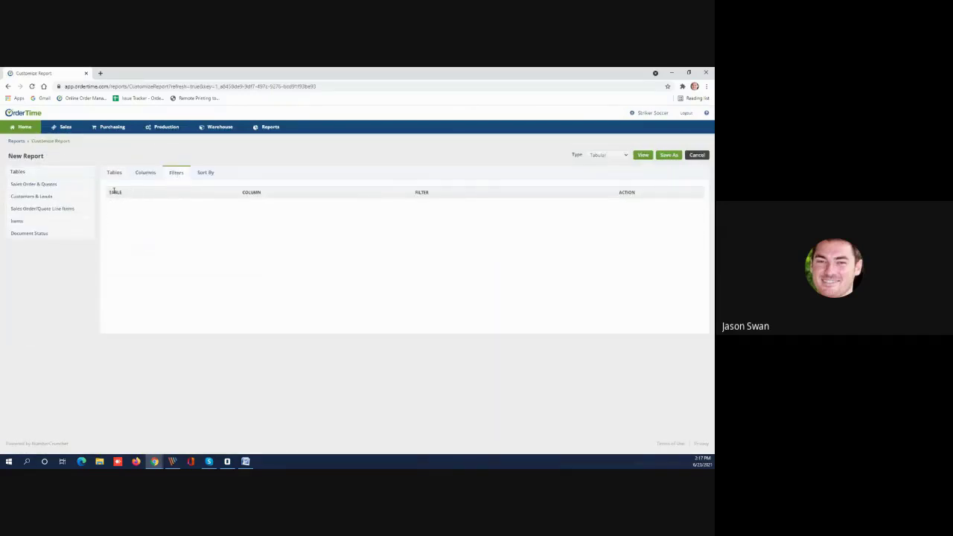
click(43, 211)
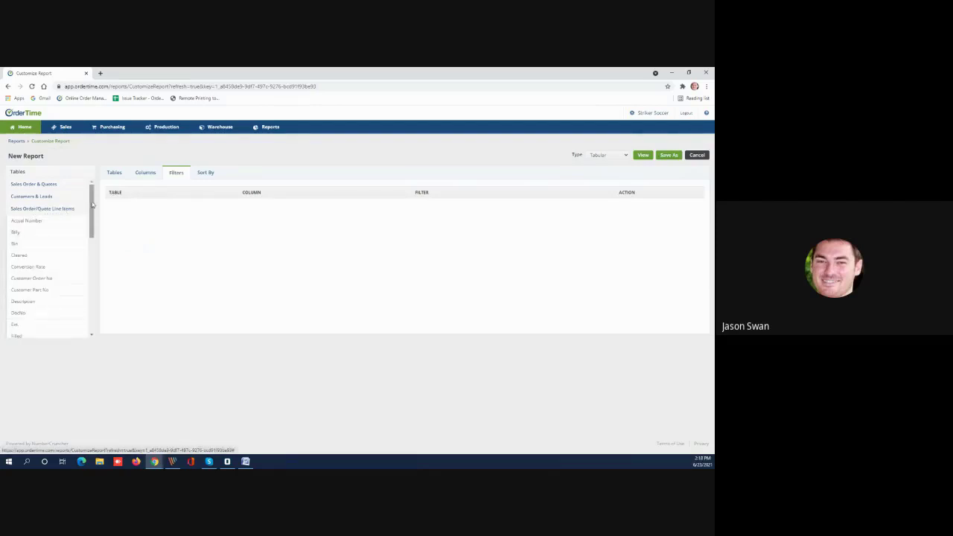
drag(92, 204, 90, 258)
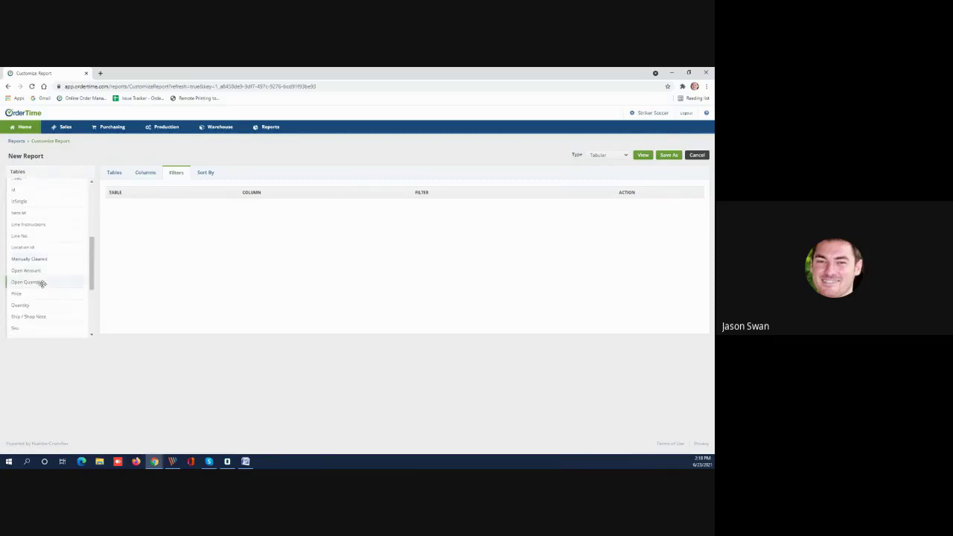
drag(42, 280, 191, 228)
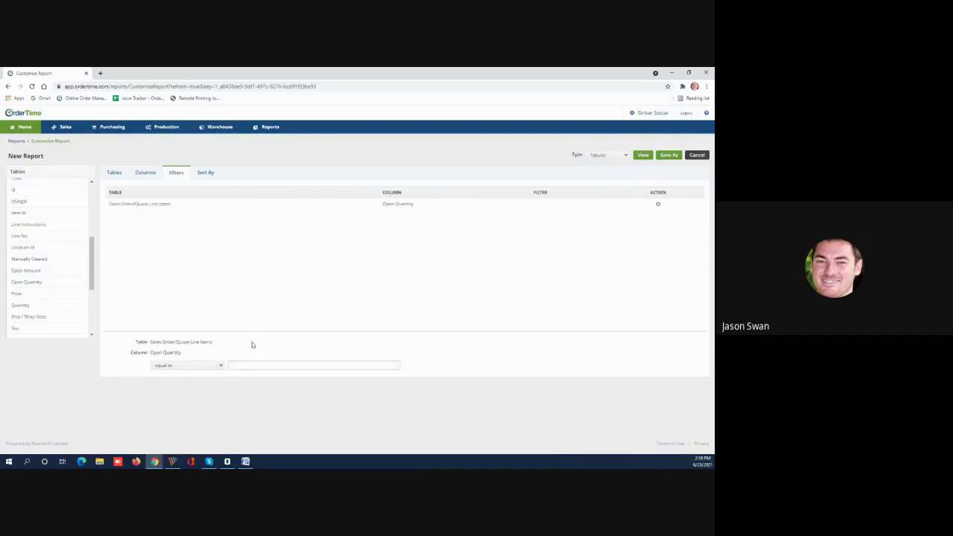
click(201, 368)
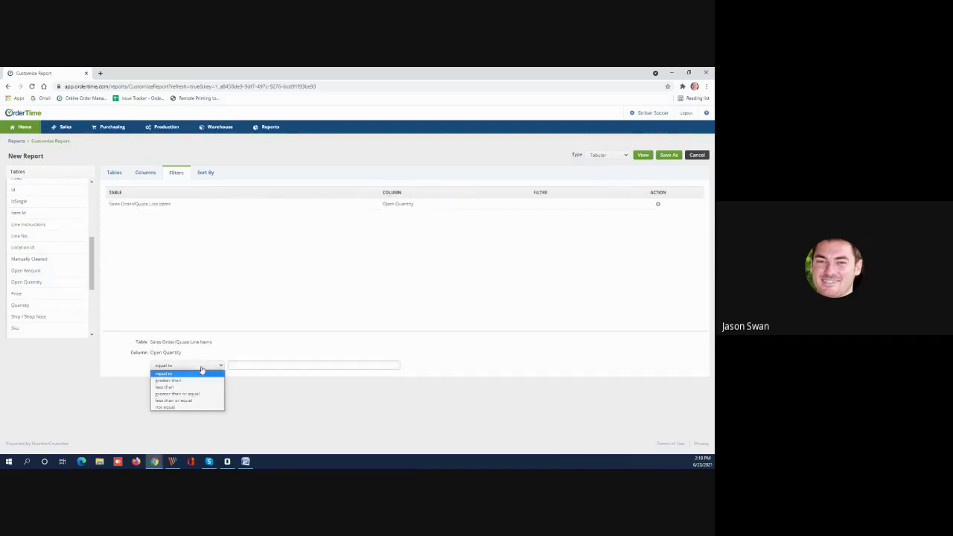
click(177, 408)
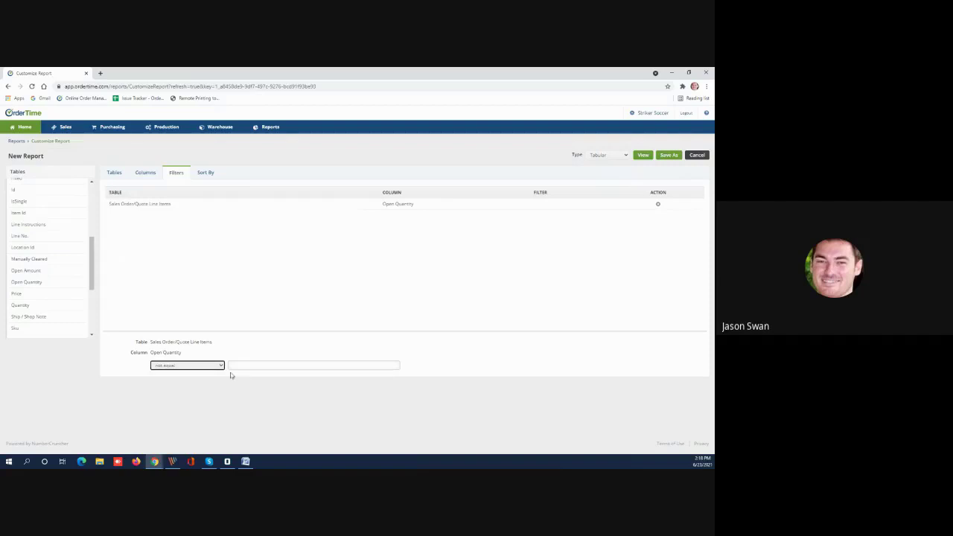
click(237, 366)
click(234, 393)
View the filtered report and check the Open Quantity values across the order sections
click(642, 155)
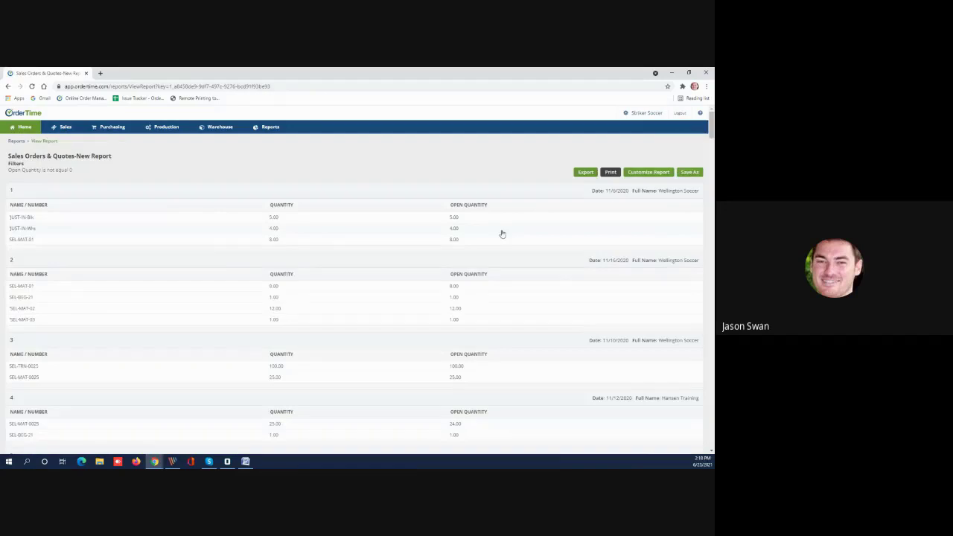
scroll(492, 224, down, 1)
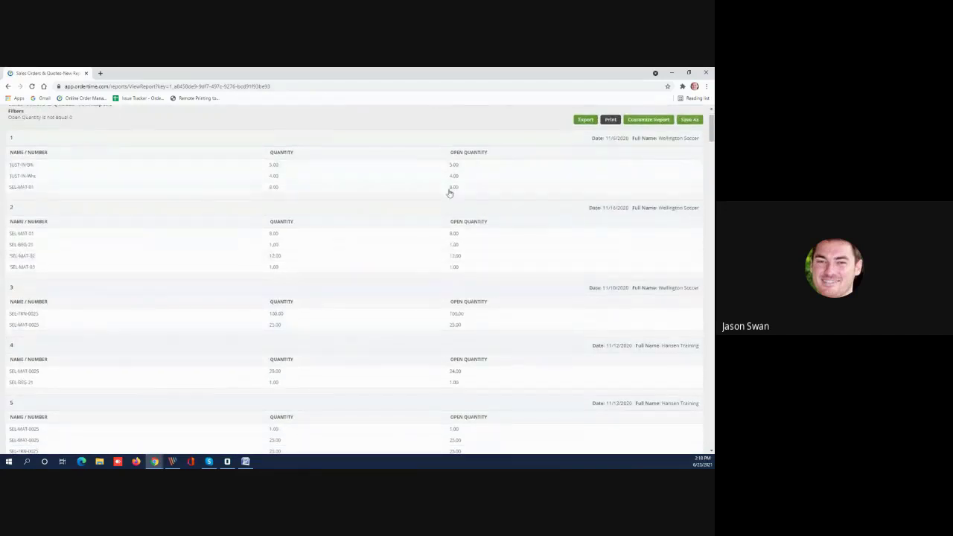
scroll(454, 257, down, 3)
scroll(460, 257, down, 3)
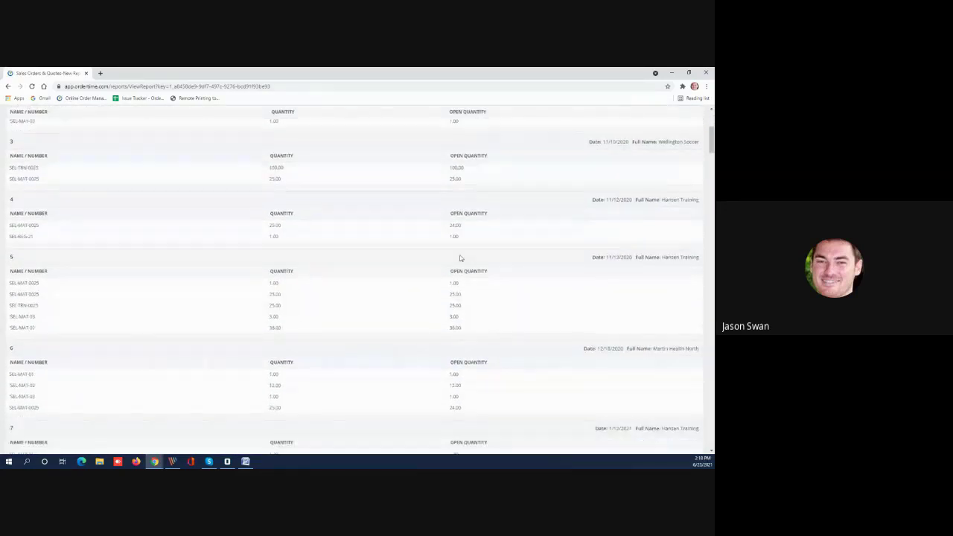
scroll(460, 260, down, 5)
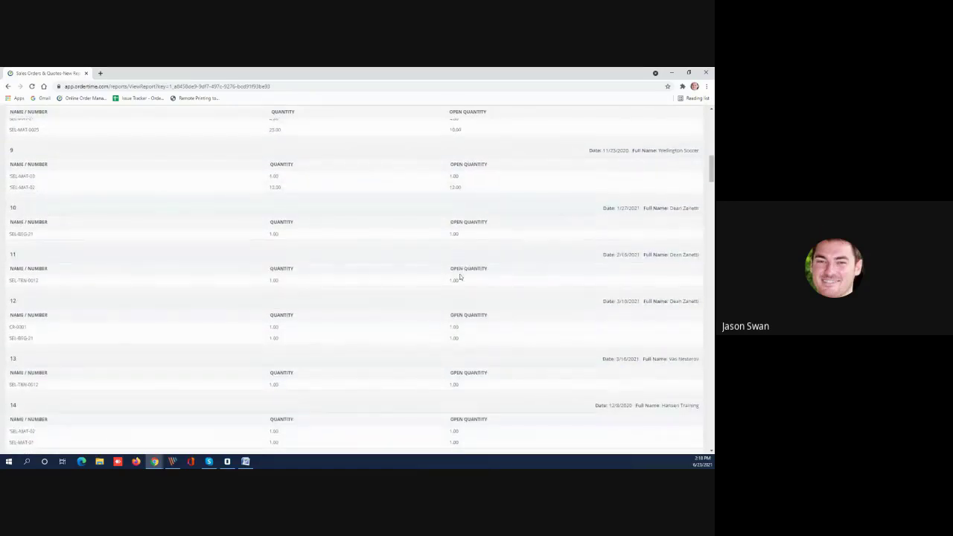
scroll(459, 274, up, 1)
scroll(460, 274, up, 3)
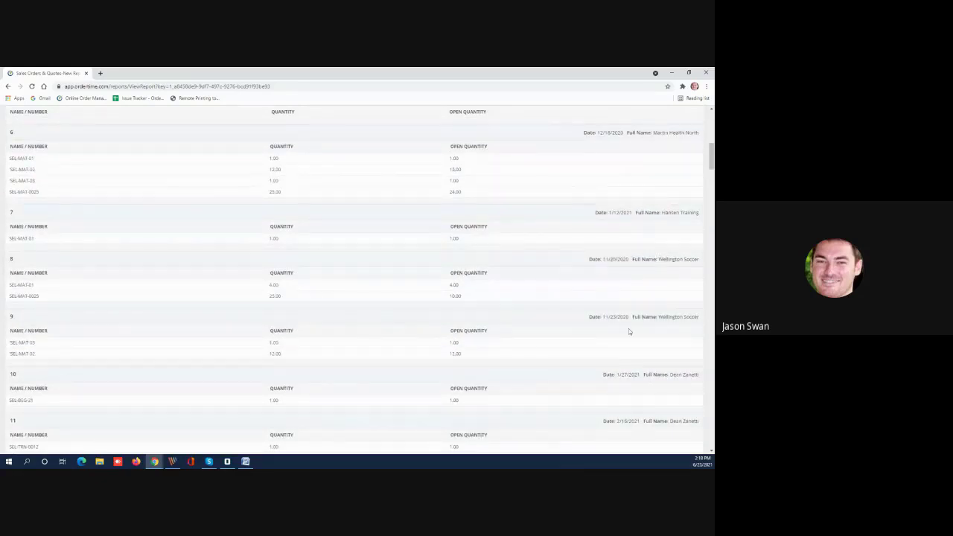
scroll(572, 268, up, 1)
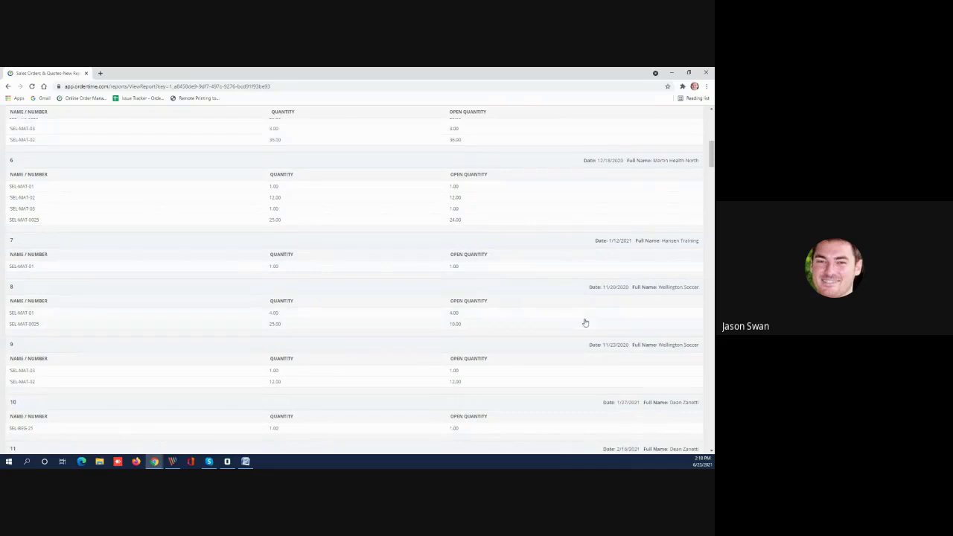
scroll(612, 319, up, 1)
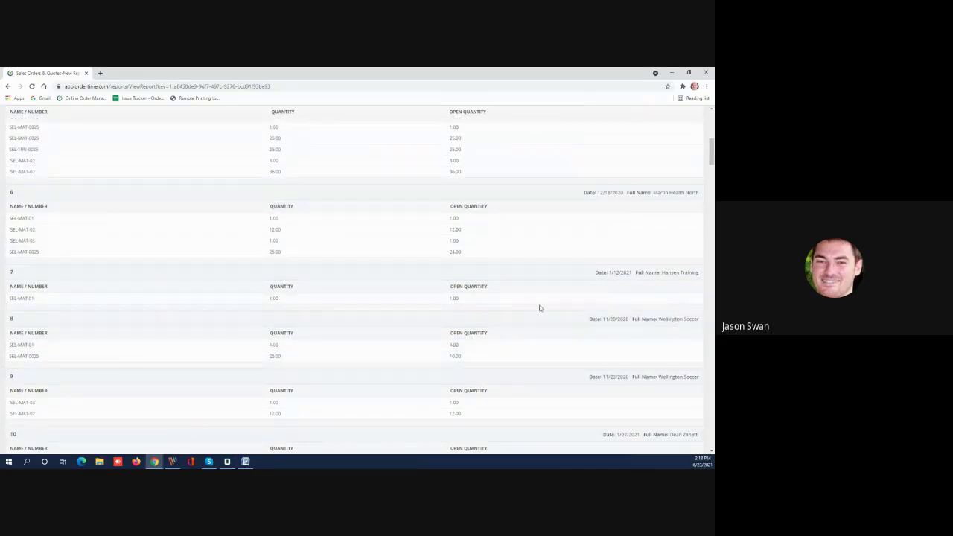
scroll(543, 304, up, 10)
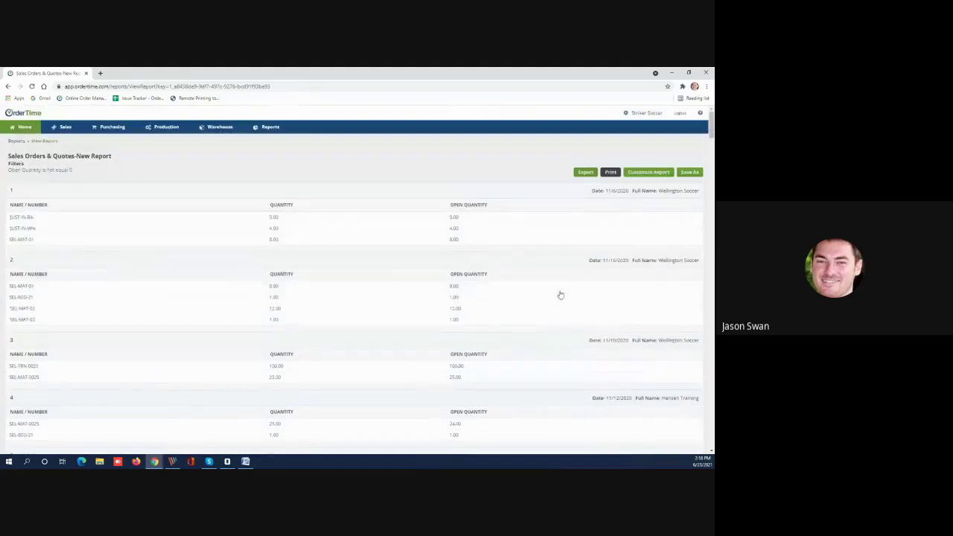
Return to customizing the report, make the Customers & Leads Full Name column its own section, and view the report
click(638, 173)
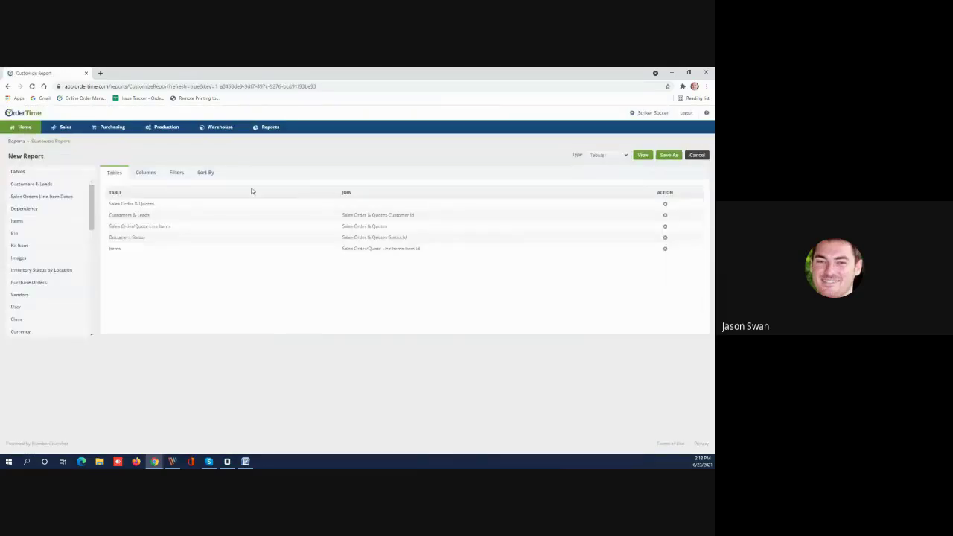
click(147, 176)
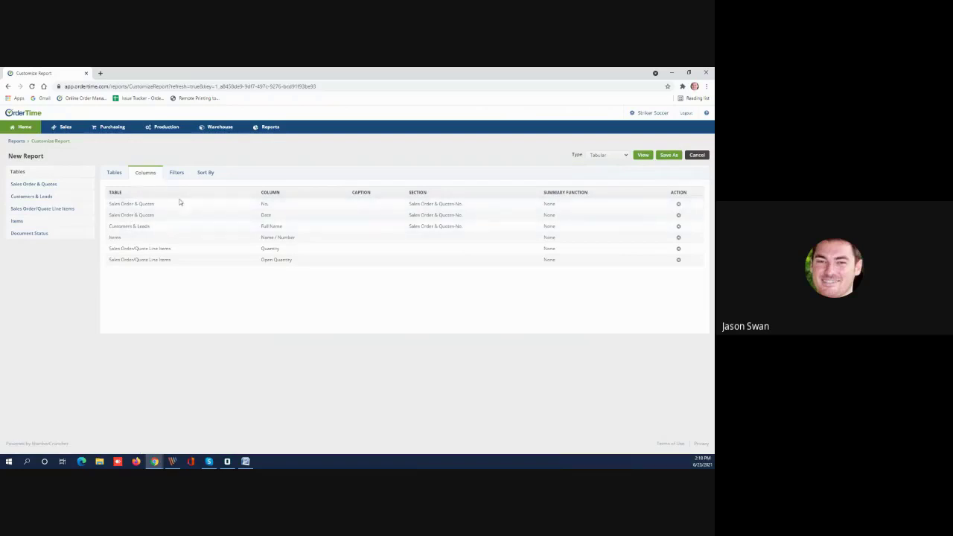
click(149, 227)
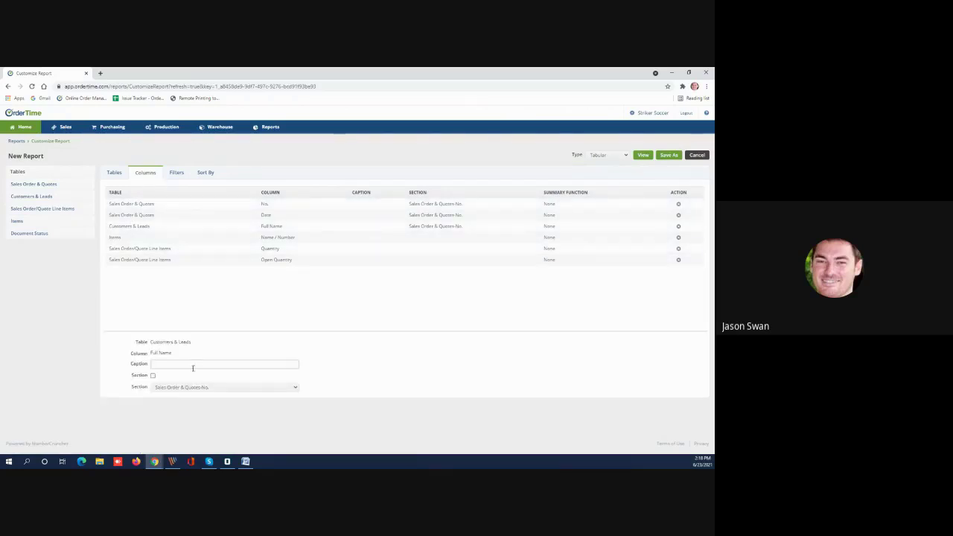
click(153, 376)
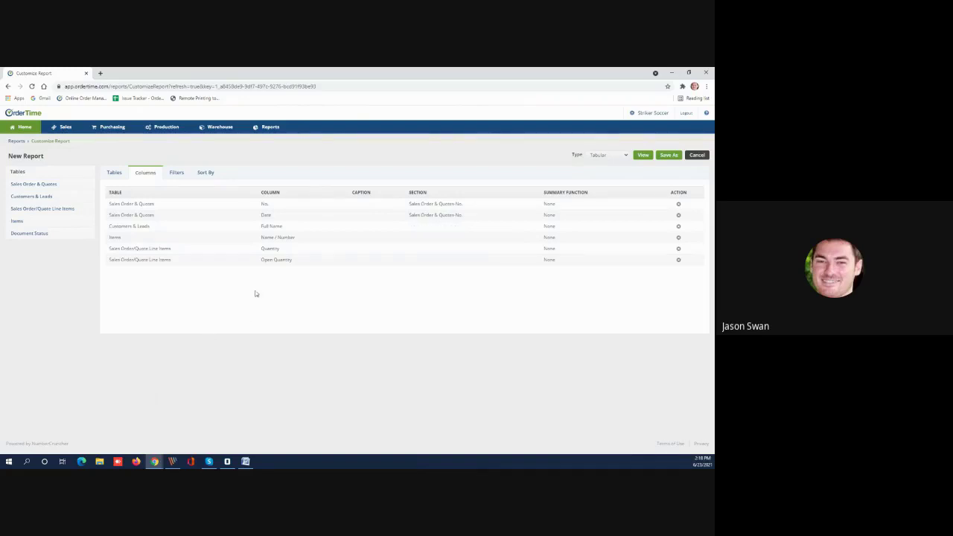
click(642, 155)
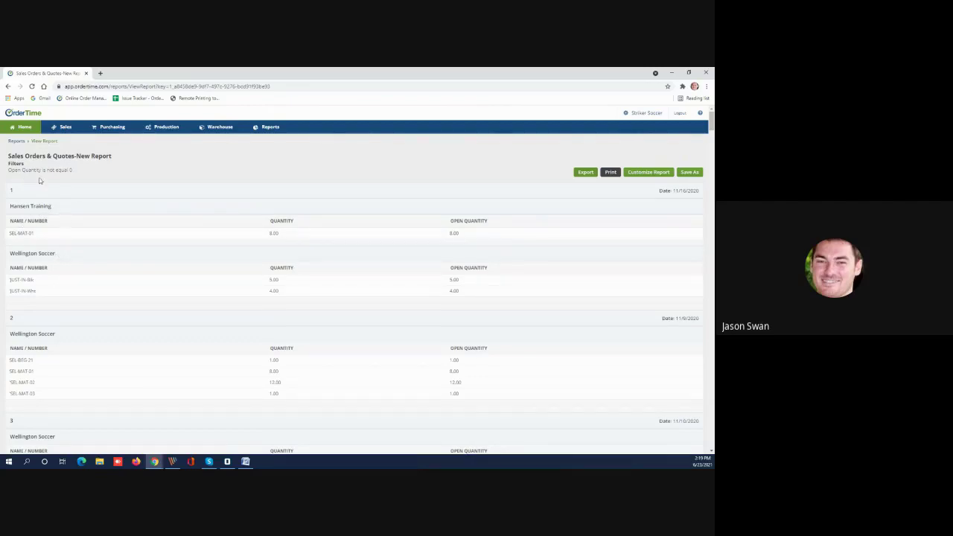
Return to customizing the report and inspect the sort order of the No. and Full Name columns
click(657, 175)
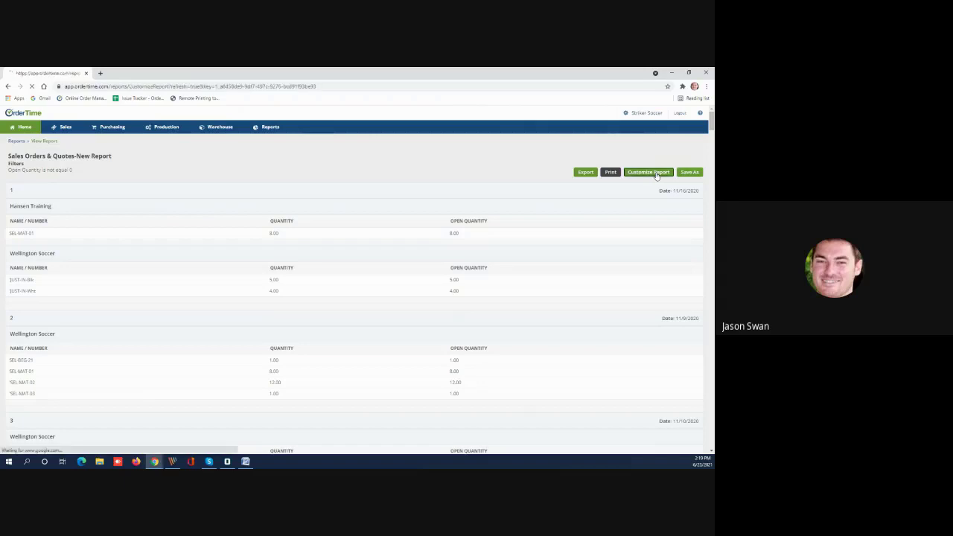
click(207, 174)
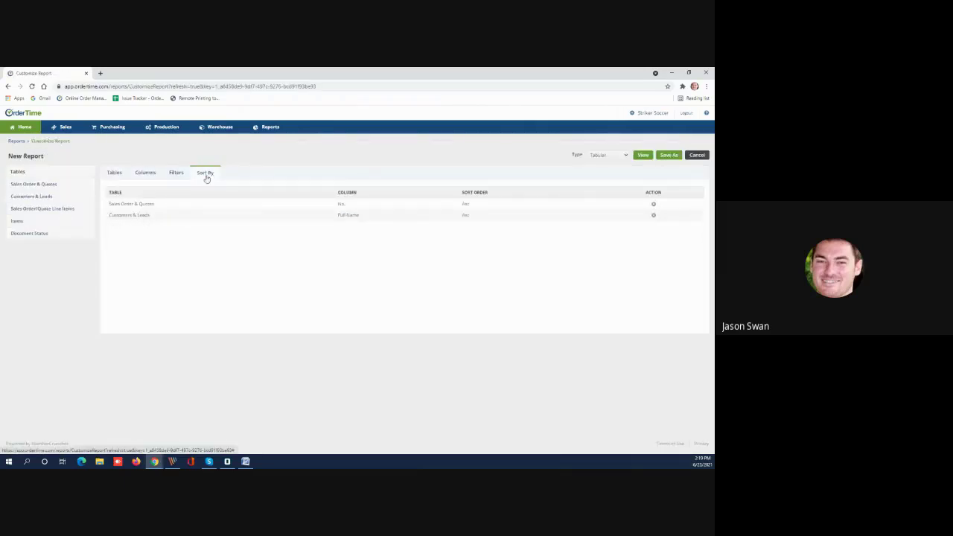
mouse_move(188, 214)
mouse_down()
mouse_move(189, 198)
mouse_move(187, 219)
mouse_up()
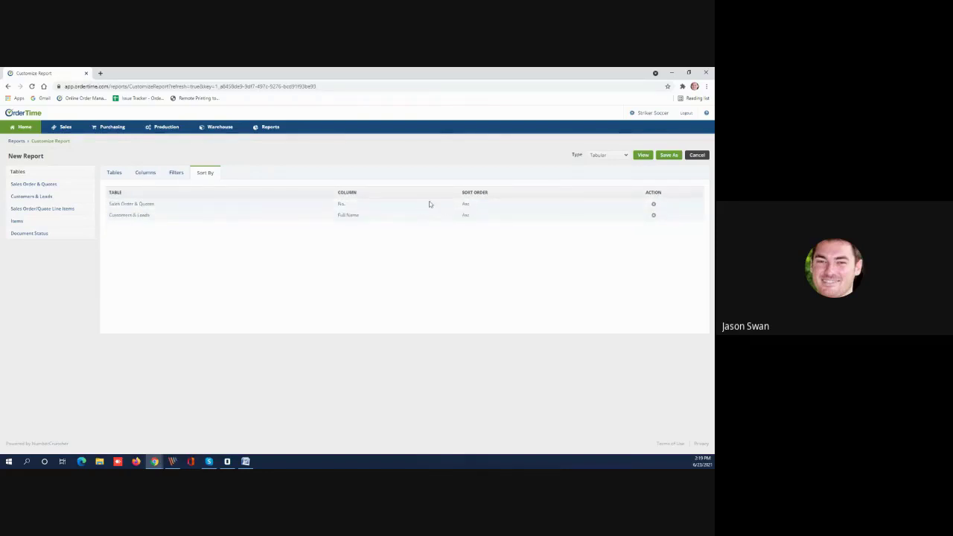
Remove and reapply the section setting on the Sales Order & Quotes No. column so it nests under Full Name
click(136, 175)
click(220, 203)
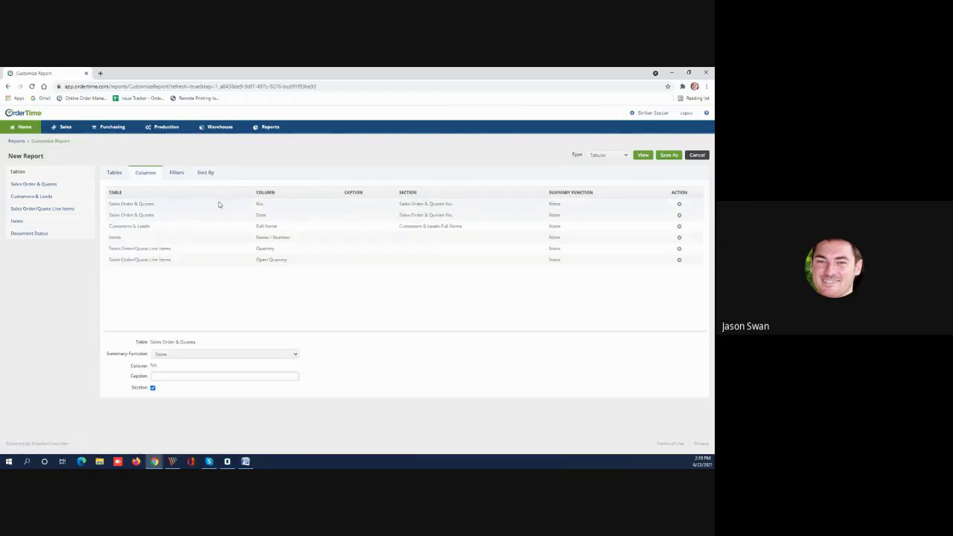
click(152, 388)
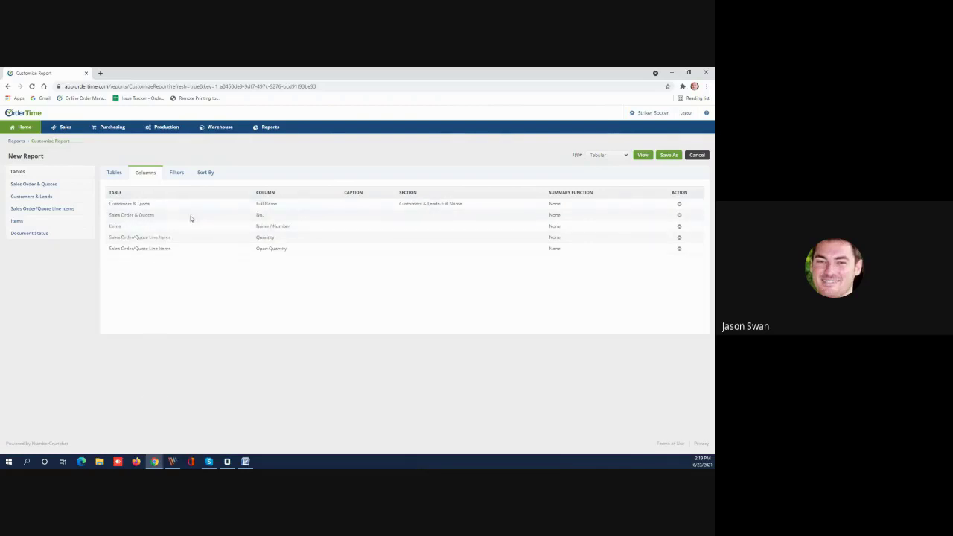
click(190, 218)
click(155, 388)
View the report and review the order number sections grouped under each customer
click(642, 155)
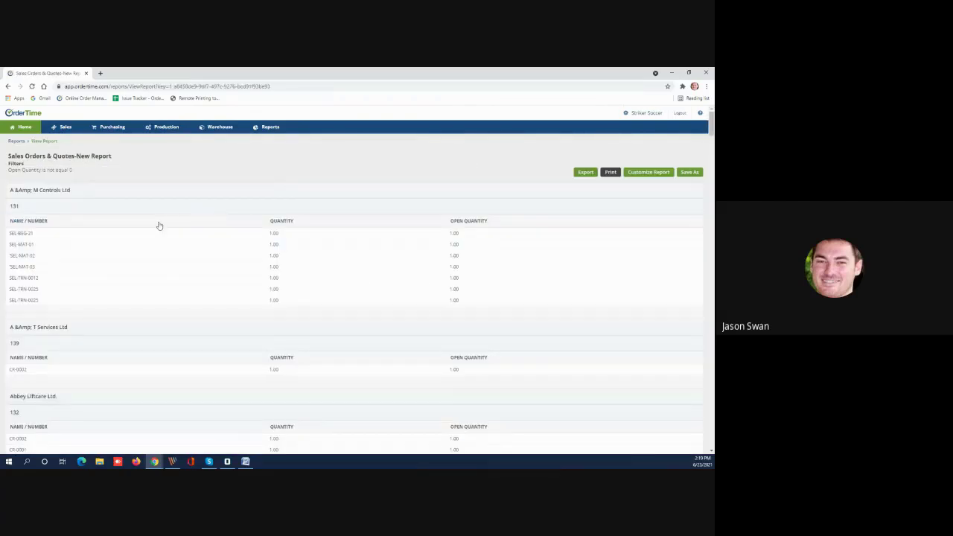
scroll(159, 226, down, 10)
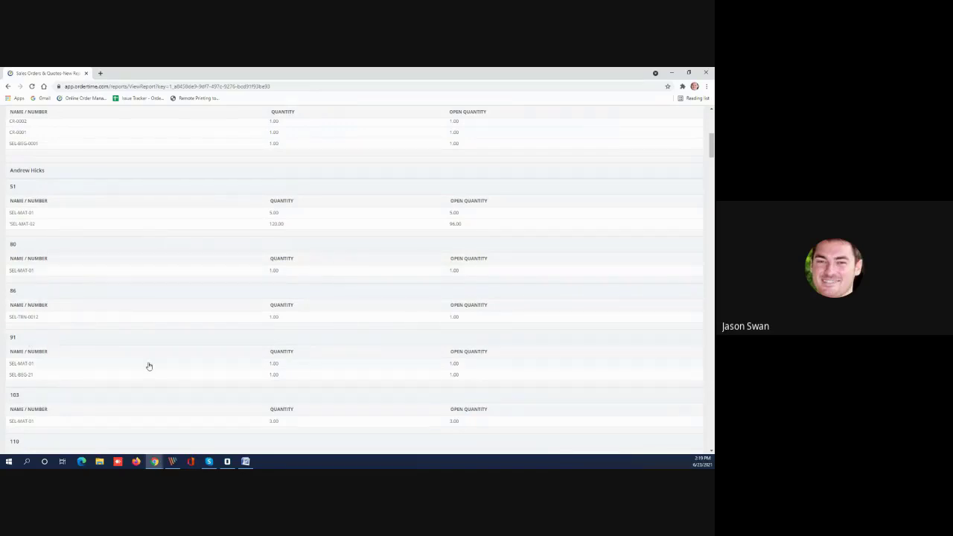
scroll(149, 369, down, 2)
scroll(53, 384, down, 3)
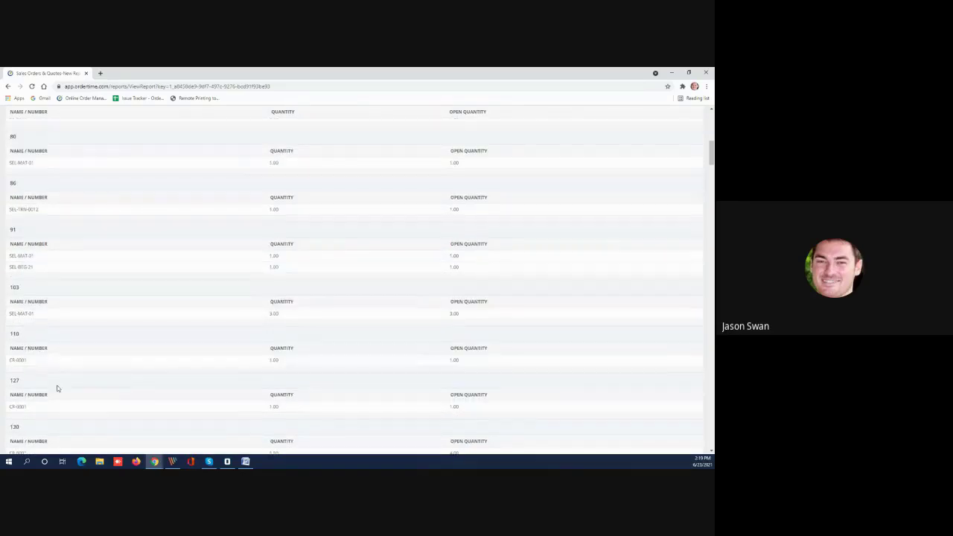
scroll(195, 304, down, 6)
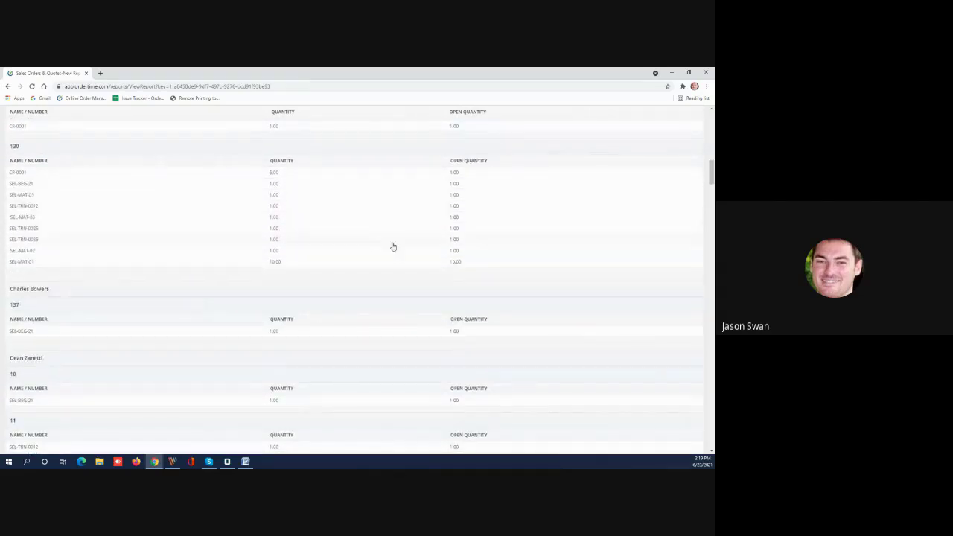
scroll(519, 252, up, 1)
scroll(519, 251, up, 10)
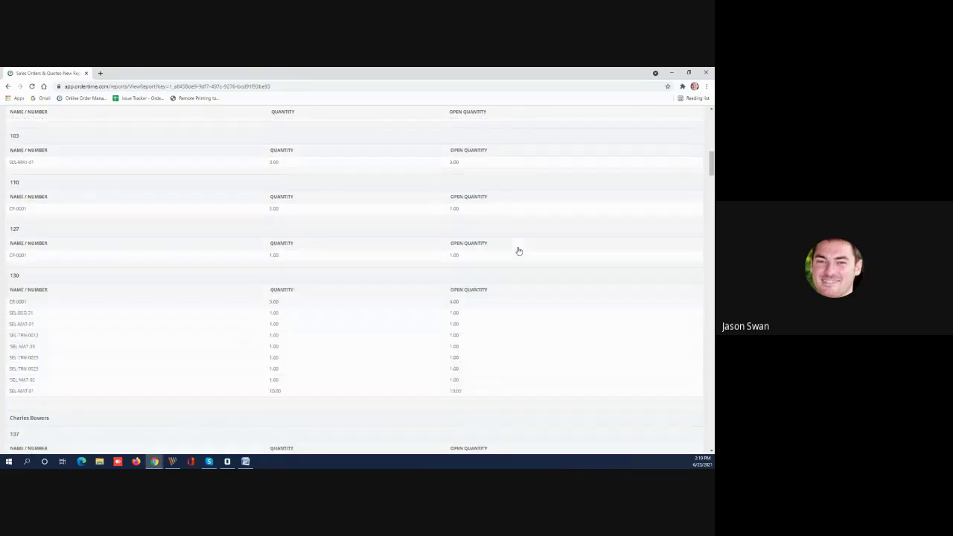
Examine the items, quantities and open quantities listed for the first customers and orders in the report
scroll(518, 251, up, 8)
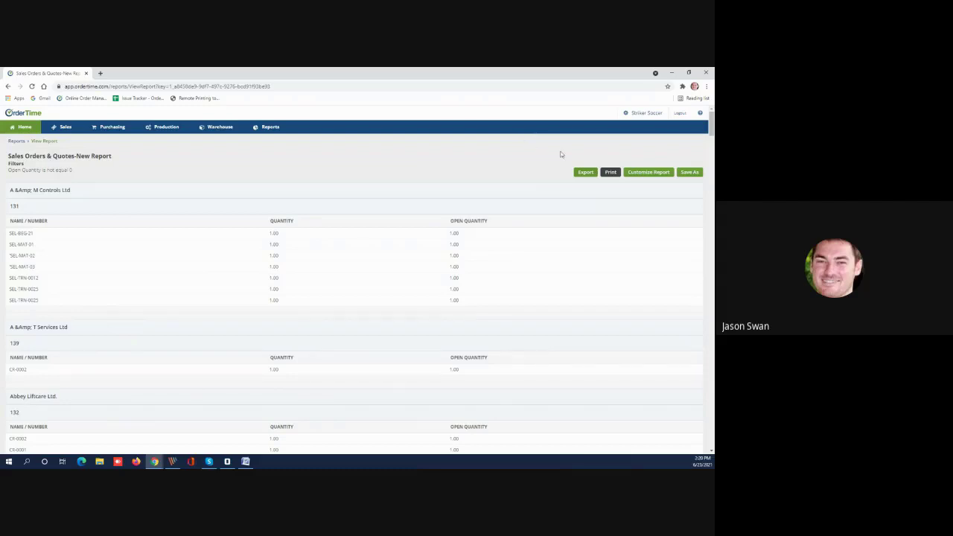
scroll(339, 225, down, 1)
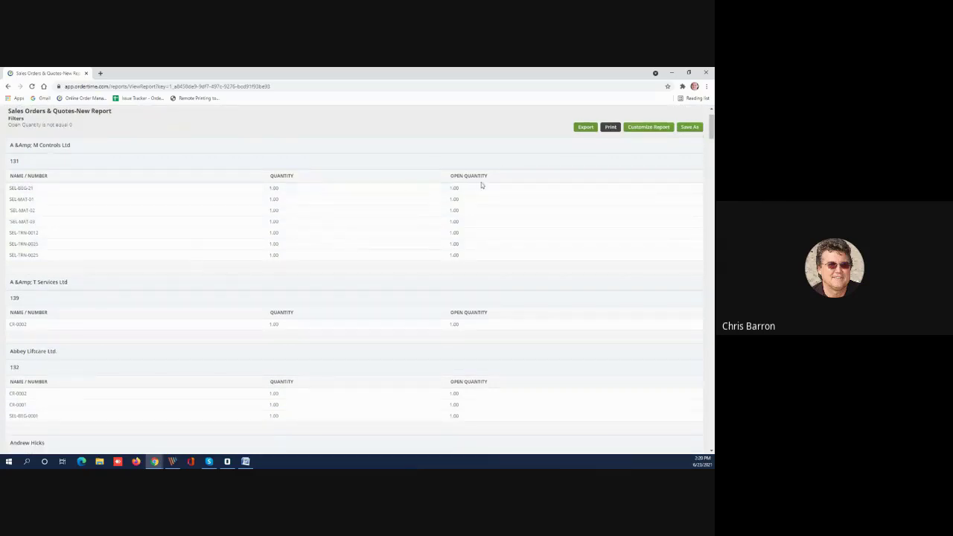
scroll(291, 279, down, 1)
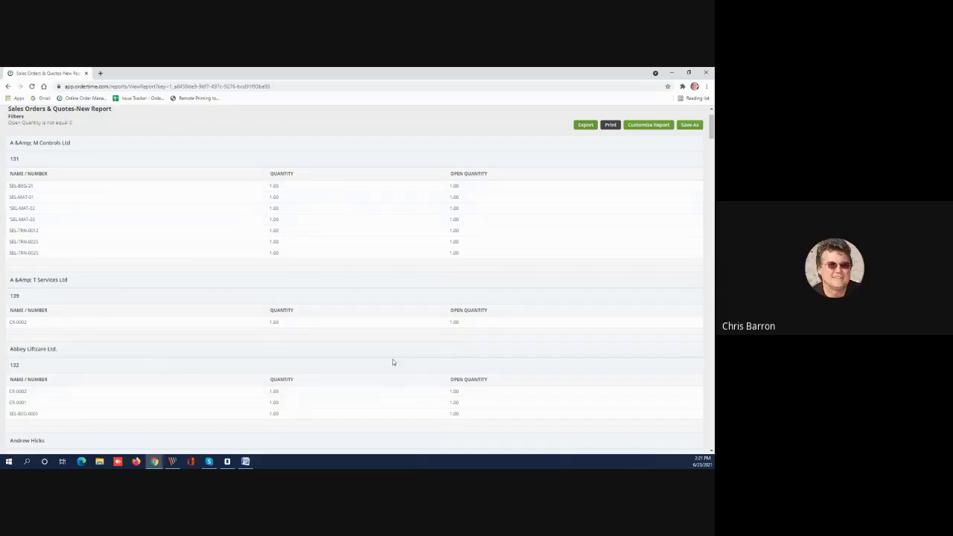
scroll(393, 362, down, 1)
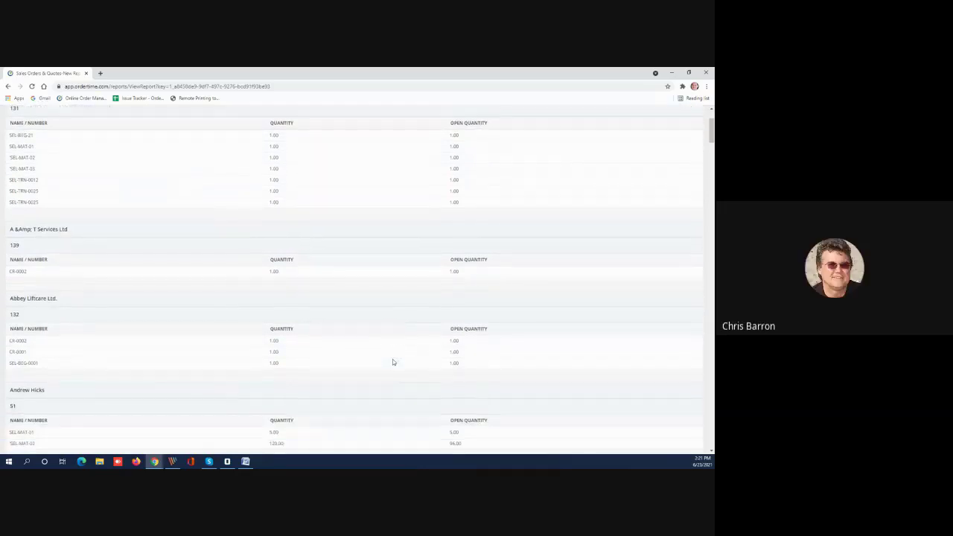
scroll(393, 362, up, 1)
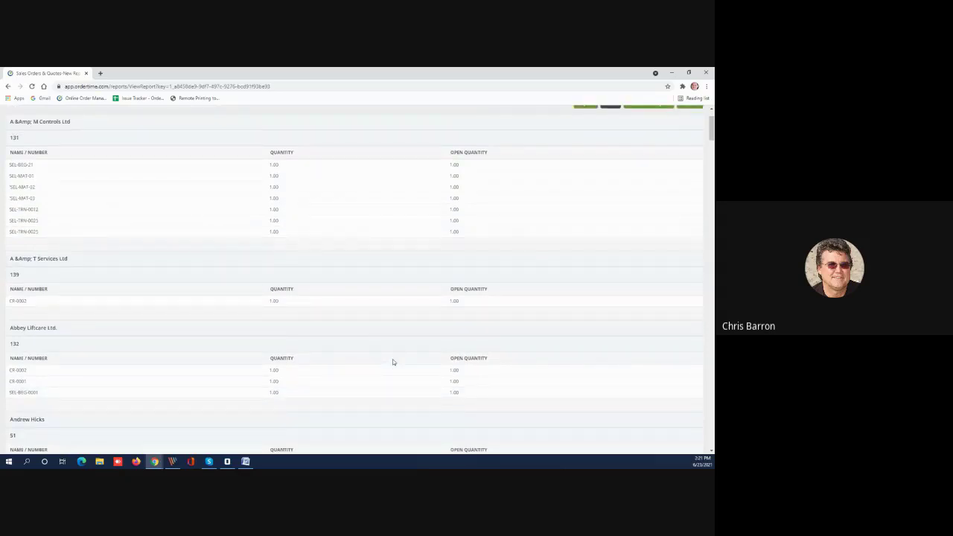
scroll(393, 361, down, 2)
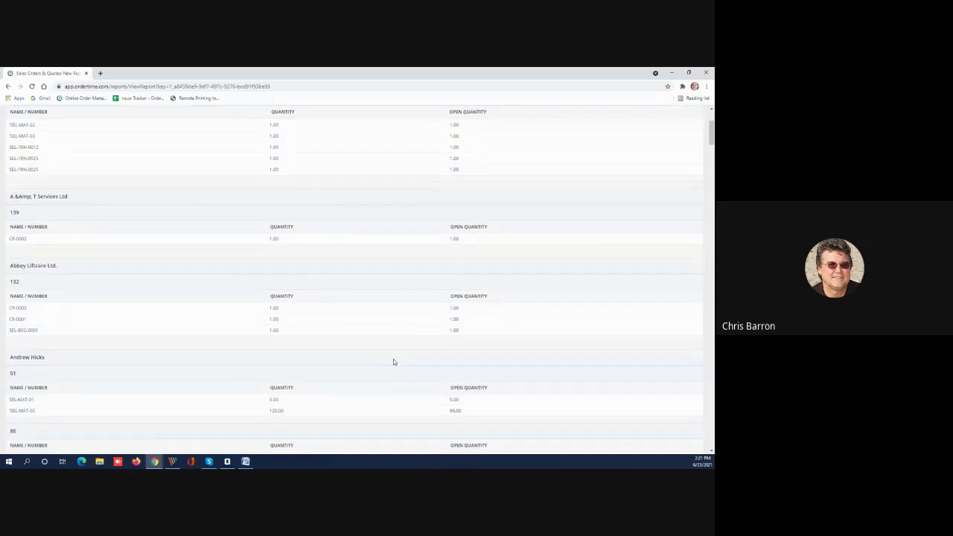
scroll(394, 362, down, 1)
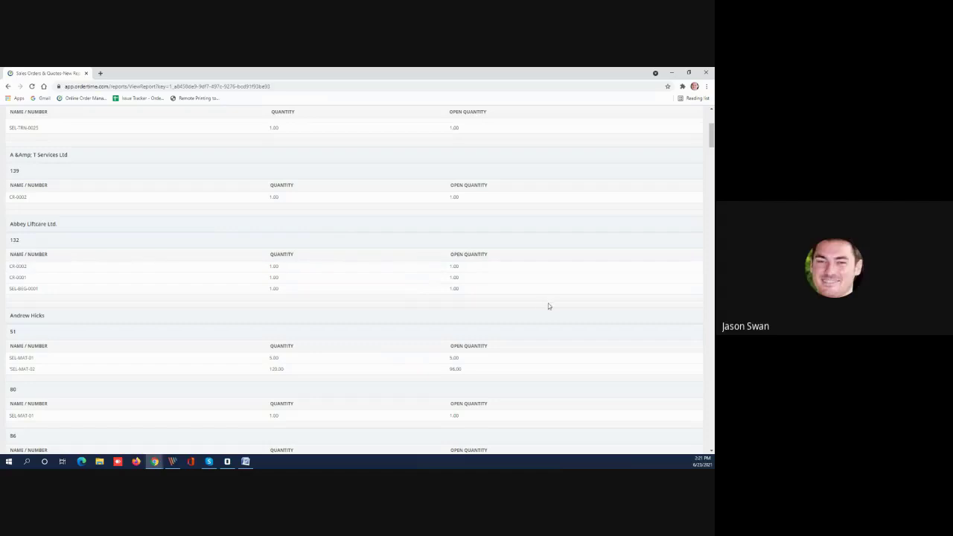
scroll(549, 302, up, 5)
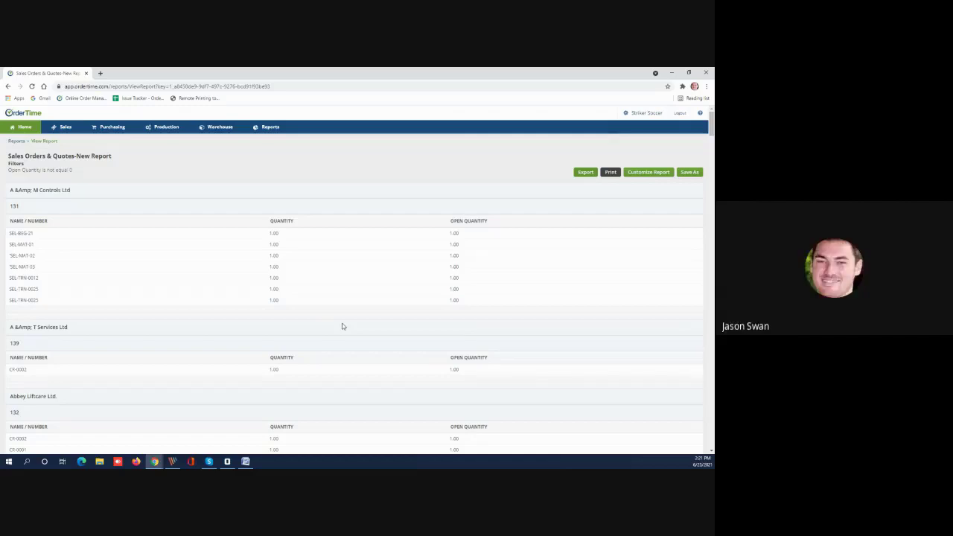
Return to customizing the report, caption the Items Name / Number column "Item", and view the report
click(640, 175)
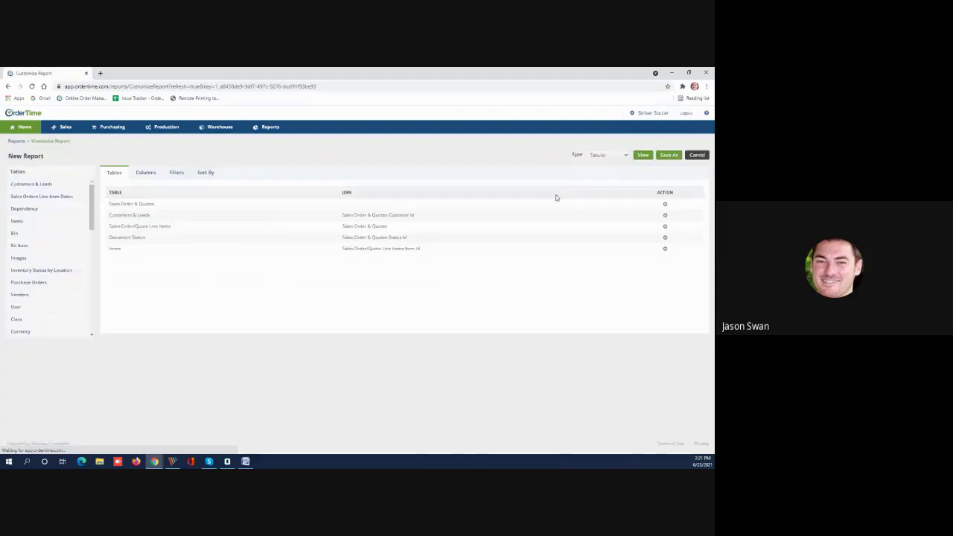
click(143, 173)
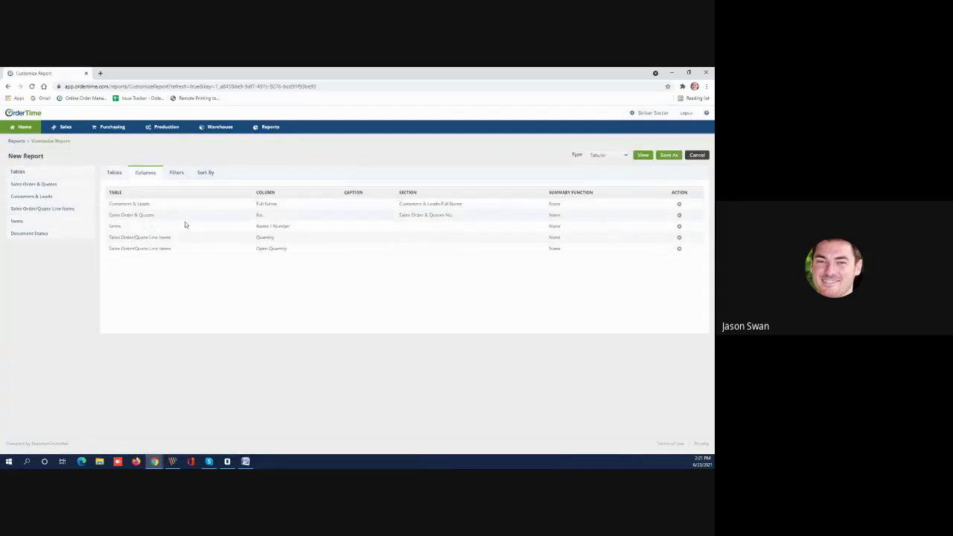
click(226, 227)
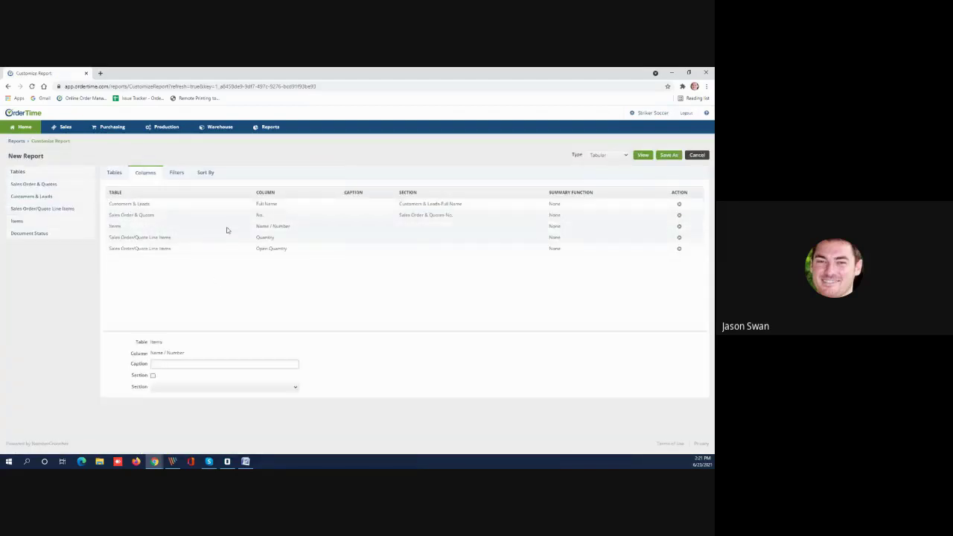
click(209, 363)
text(Item)
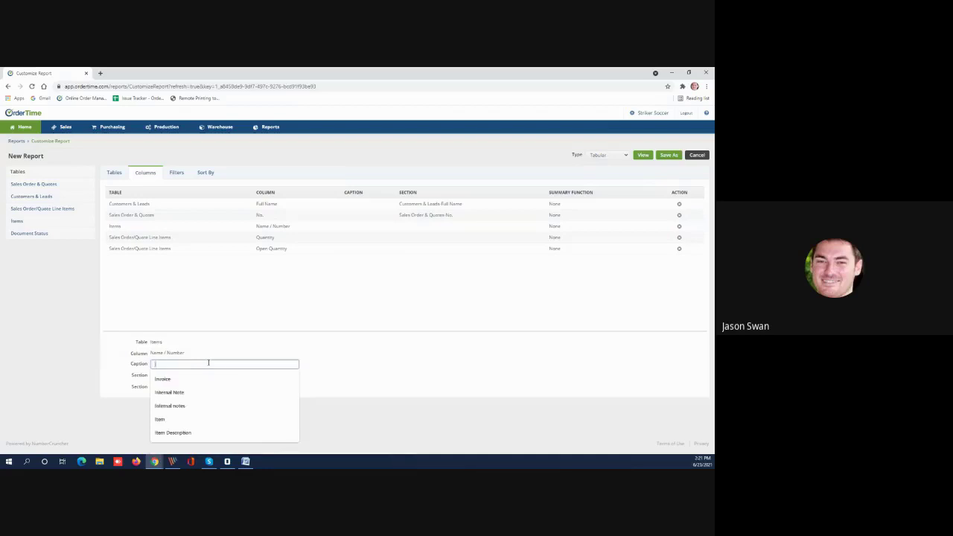
click(350, 353)
click(643, 156)
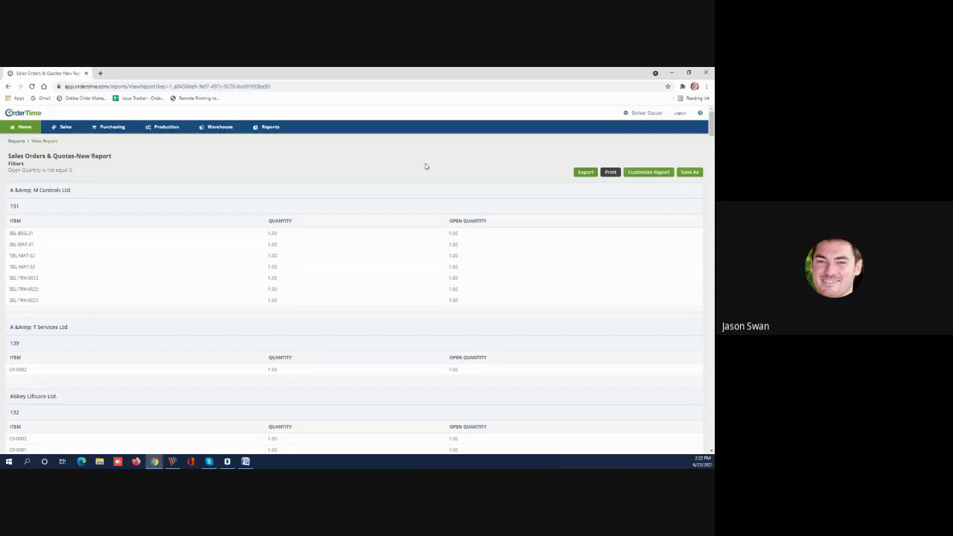
Open the Reports list in a separate browser tab and look through the report groups under All Reports
right_click(273, 130)
click(277, 136)
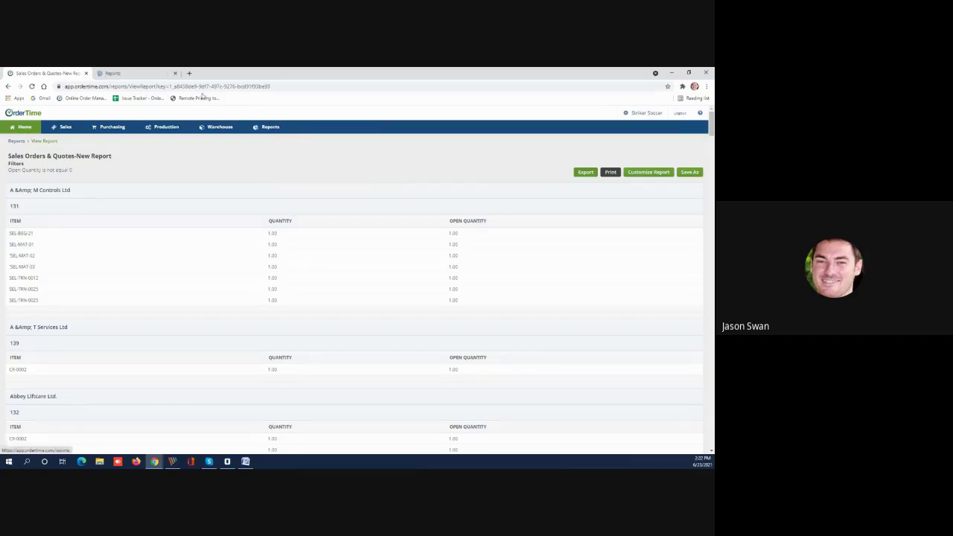
click(134, 75)
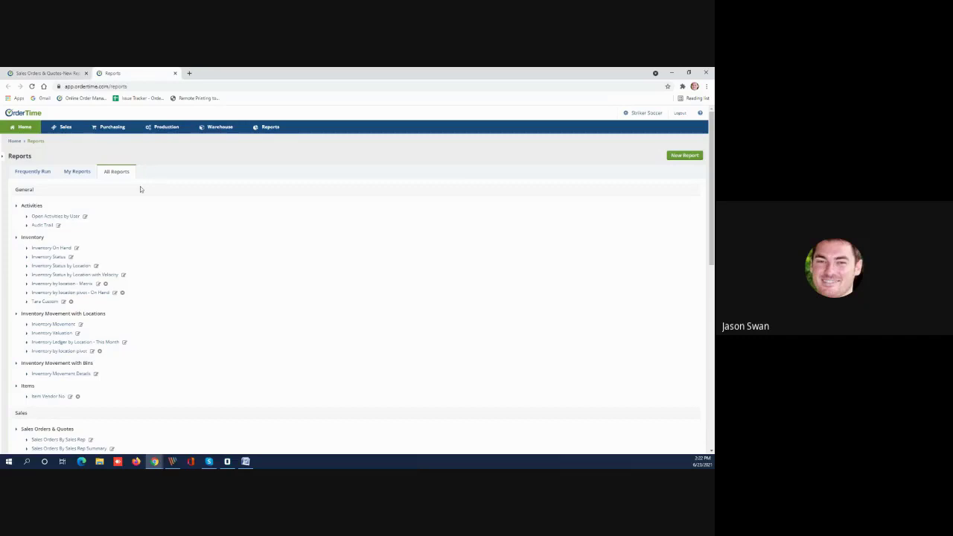
scroll(85, 203, down, 1)
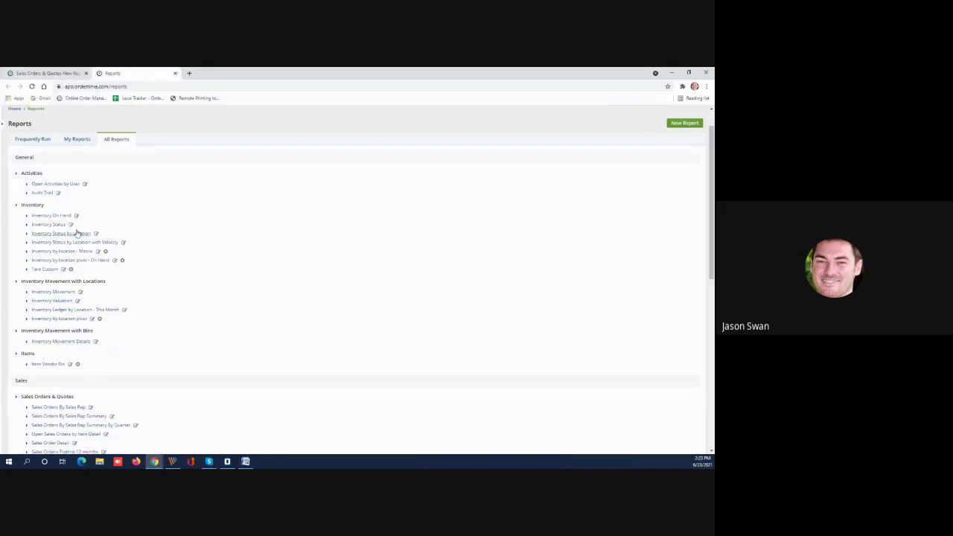
scroll(77, 235, down, 3)
scroll(78, 235, up, 1)
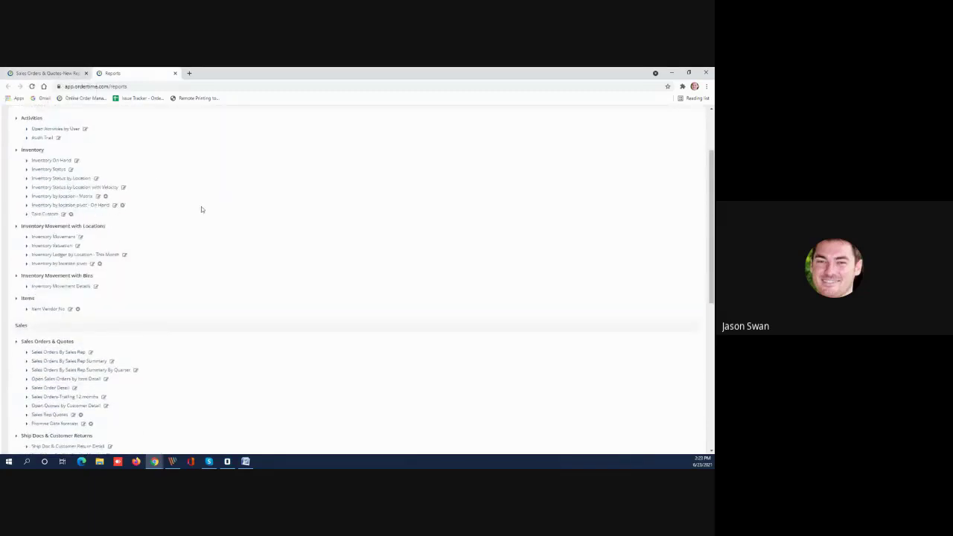
Go back to the Sales Orders & Quotes report and save it as a new report named "REPORT NAME"
click(44, 73)
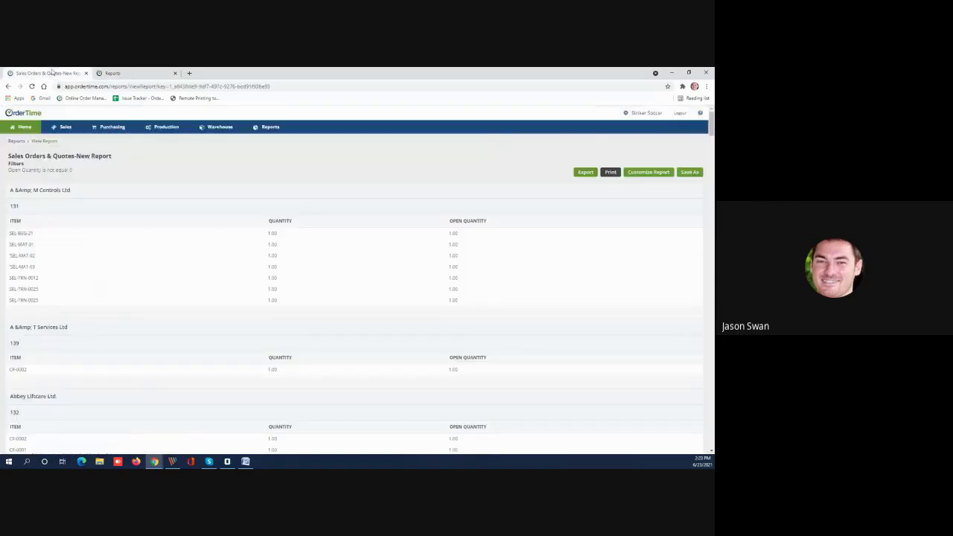
click(691, 172)
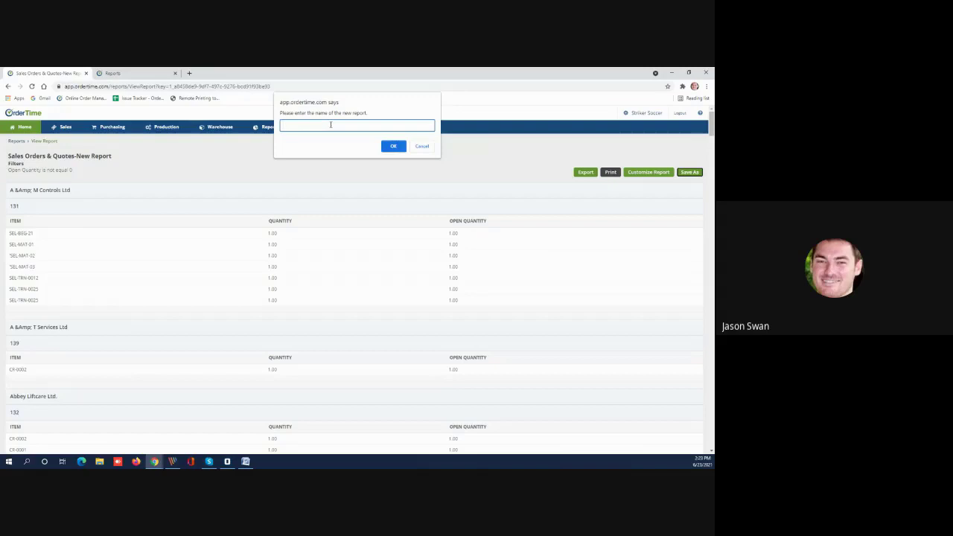
text(REPORT NAME)
click(393, 146)
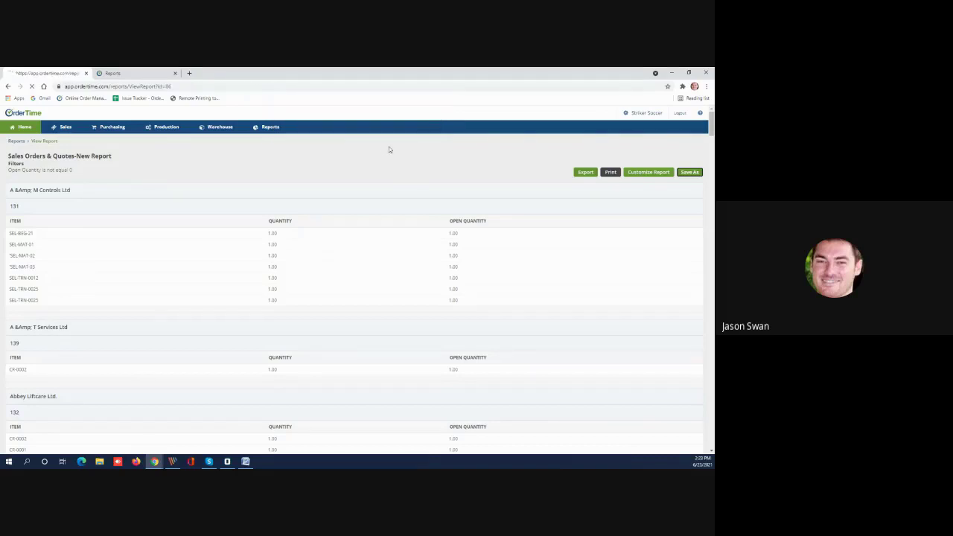
Look in the All Reports list for the saved REPORT NAME entry under Sales Orders & Quotes
click(138, 74)
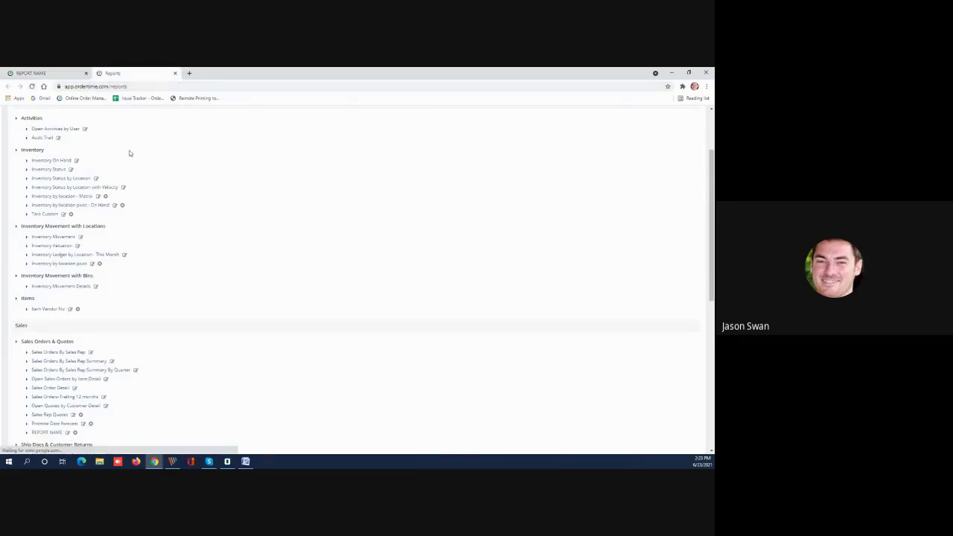
scroll(134, 183, down, 5)
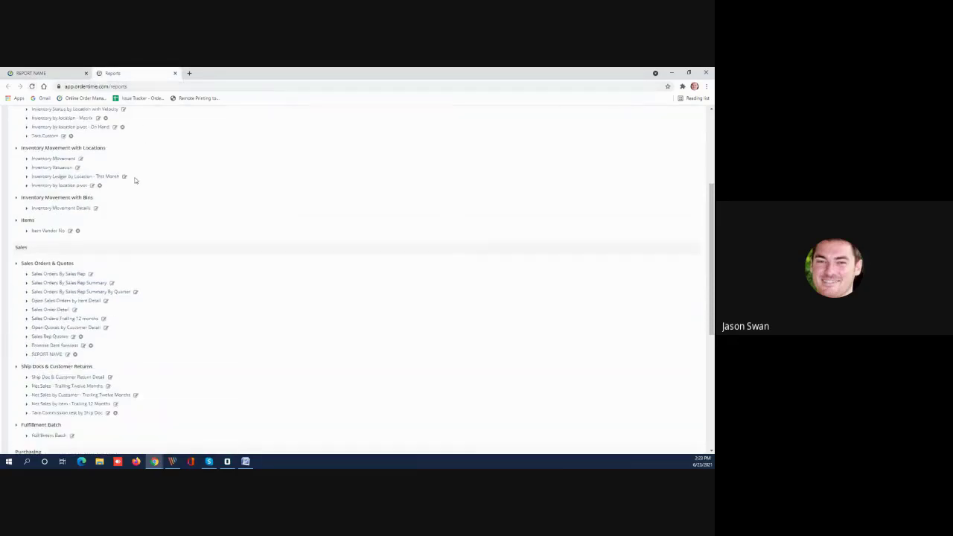
scroll(135, 186, down, 2)
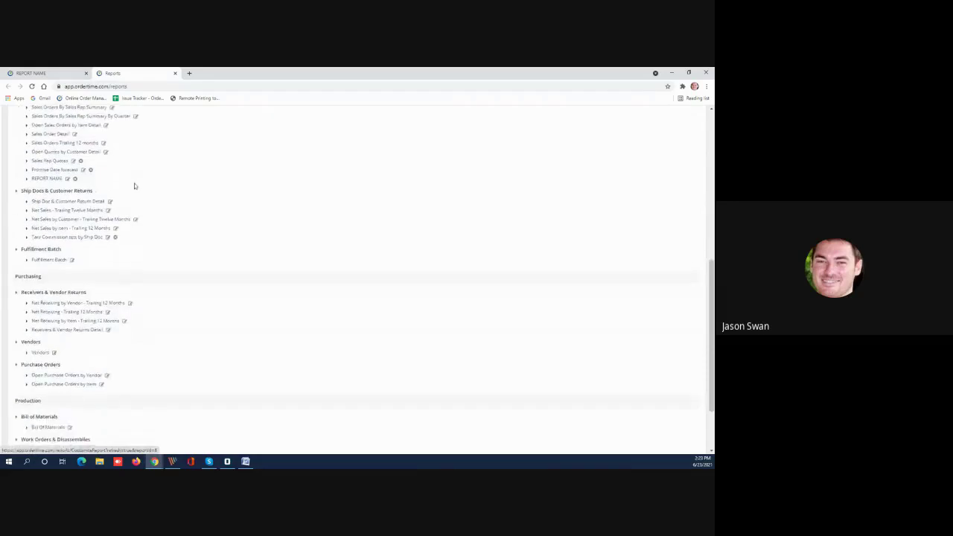
scroll(135, 186, up, 4)
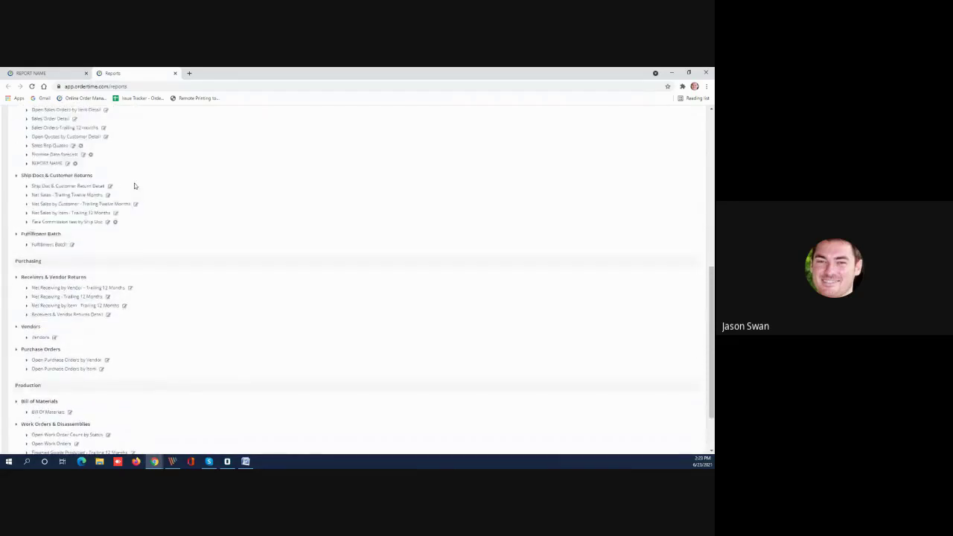
scroll(135, 186, up, 1)
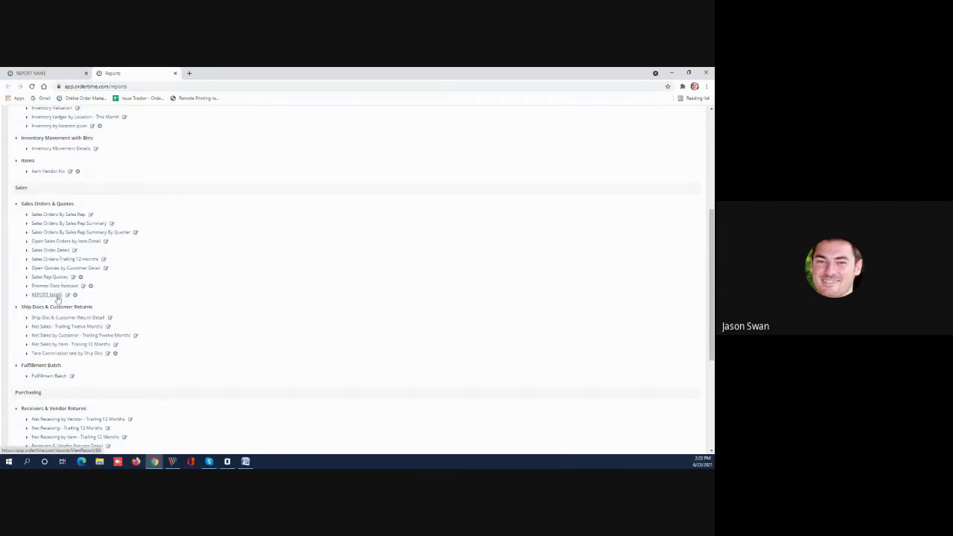
Return to the open REPORT NAME report and save a copy of it as "Striker - REPORT NAME"
click(60, 75)
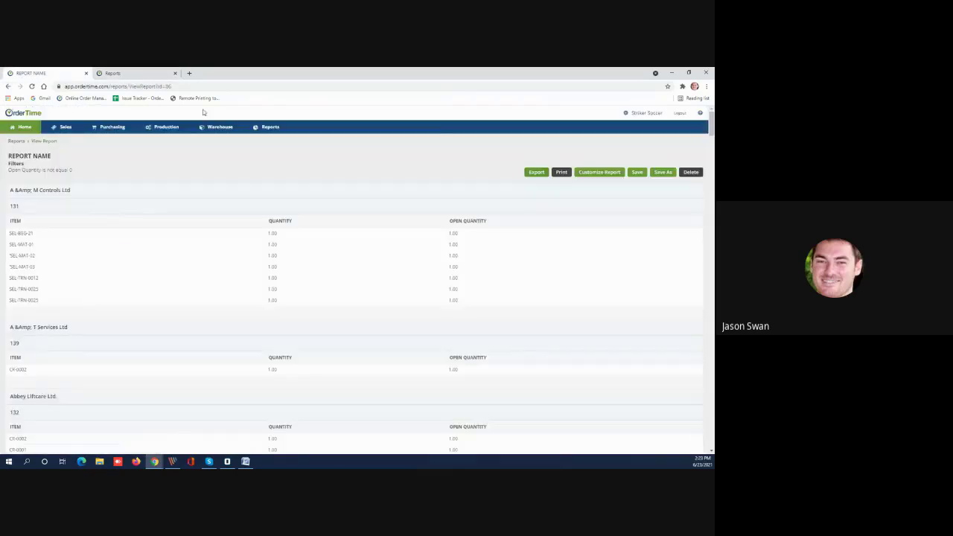
click(658, 176)
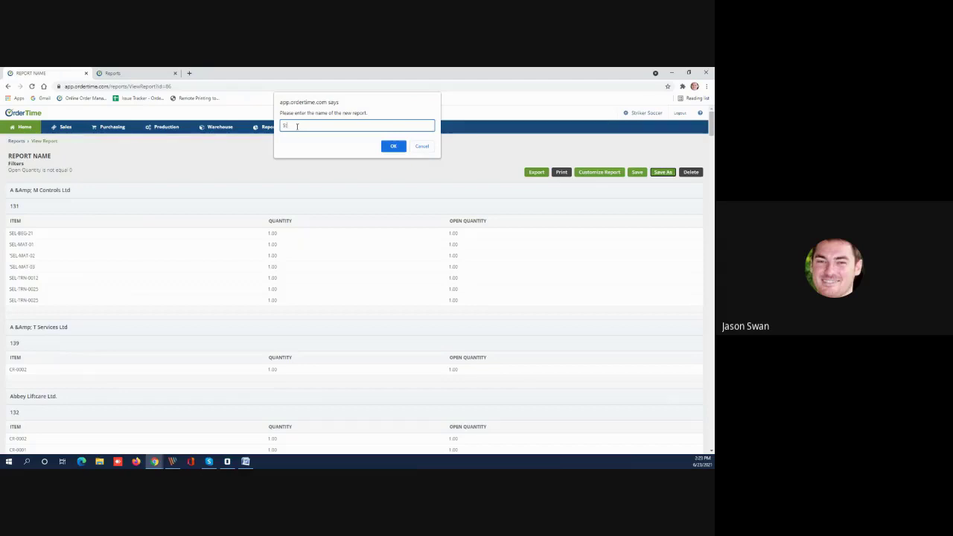
text(Striker)
text( REPORT NAME)
click(393, 146)
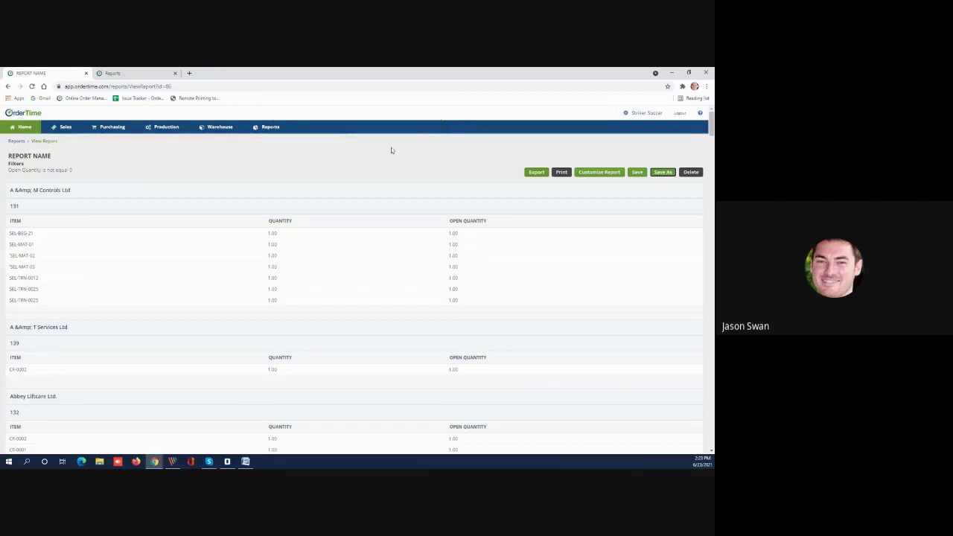
Check My Reports and the Sales Orders & Quotes group of All Reports for the Striker - REPORT NAME copy
click(149, 73)
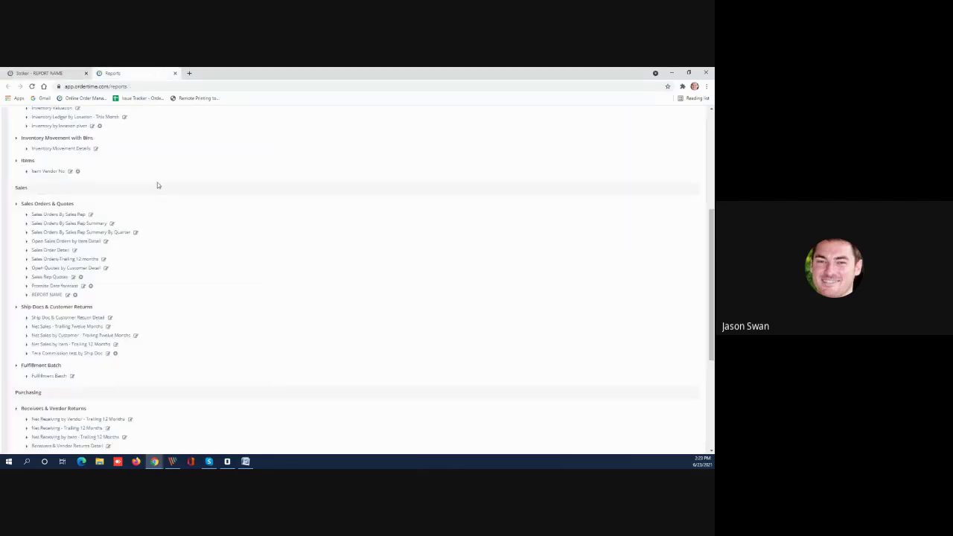
scroll(157, 183, up, 5)
click(78, 171)
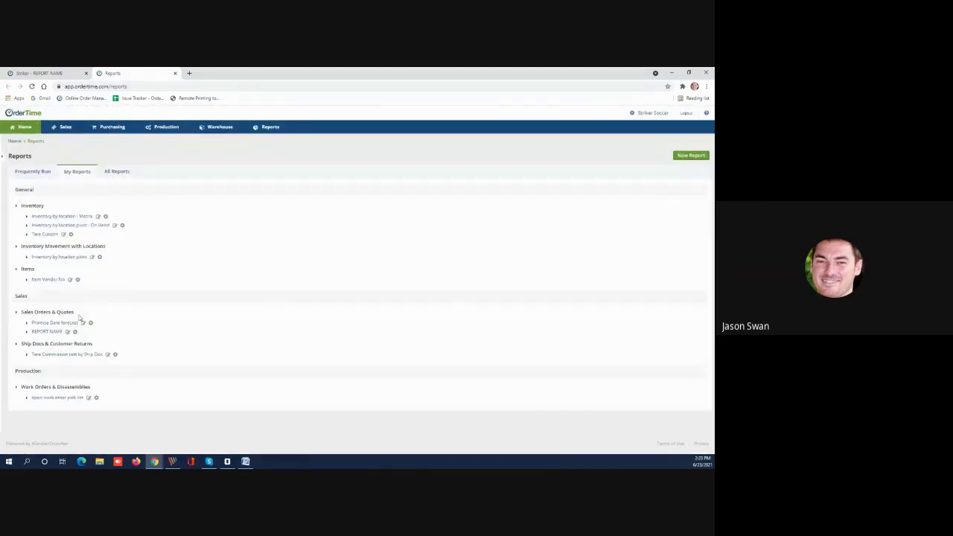
click(108, 173)
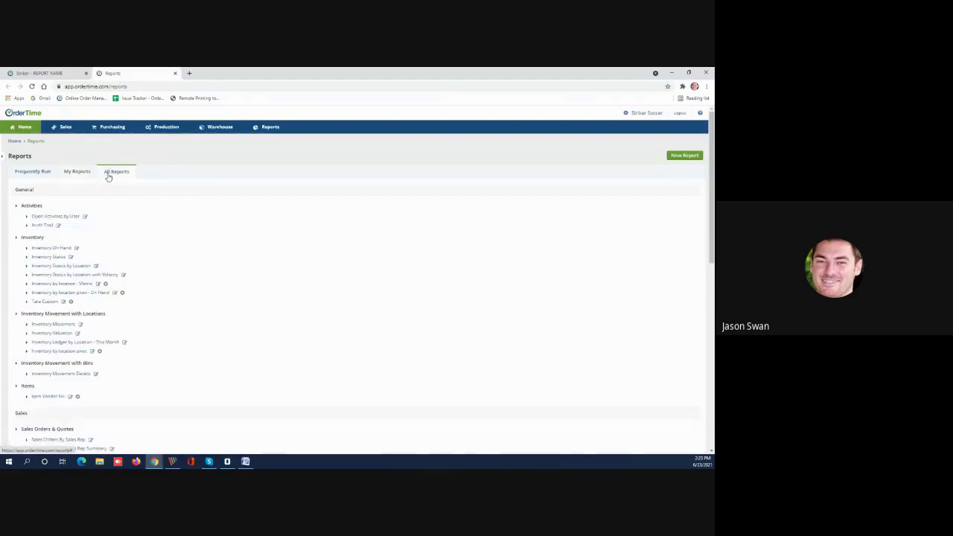
scroll(82, 201, down, 5)
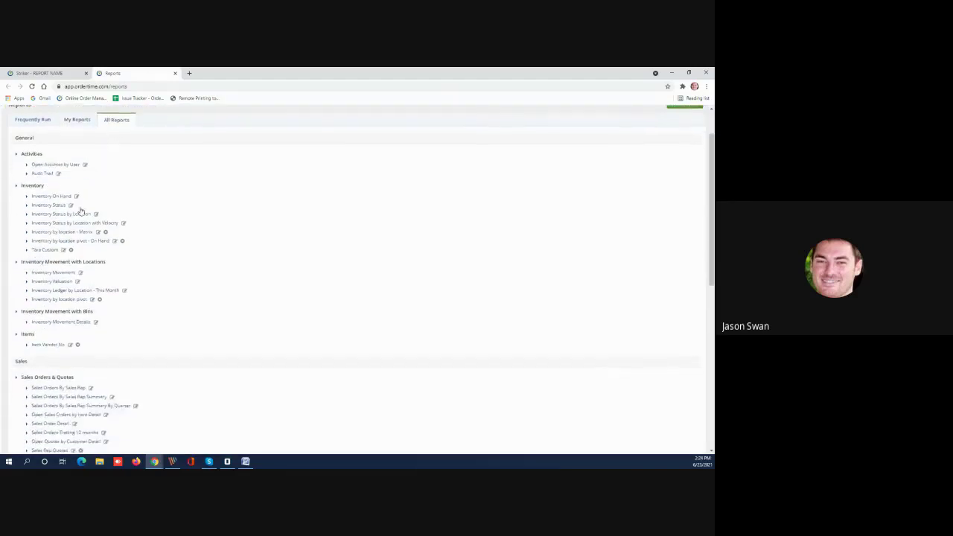
scroll(80, 199, down, 1)
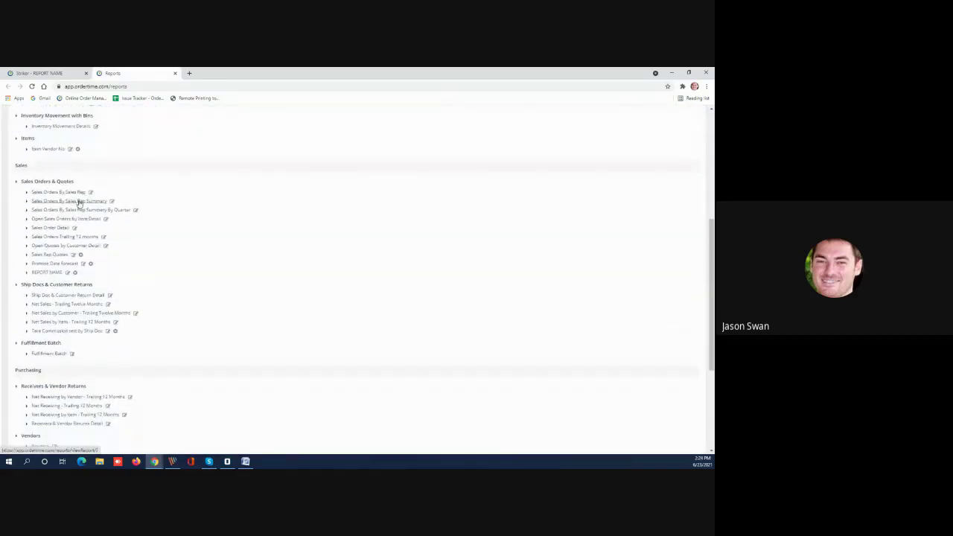
click(80, 201)
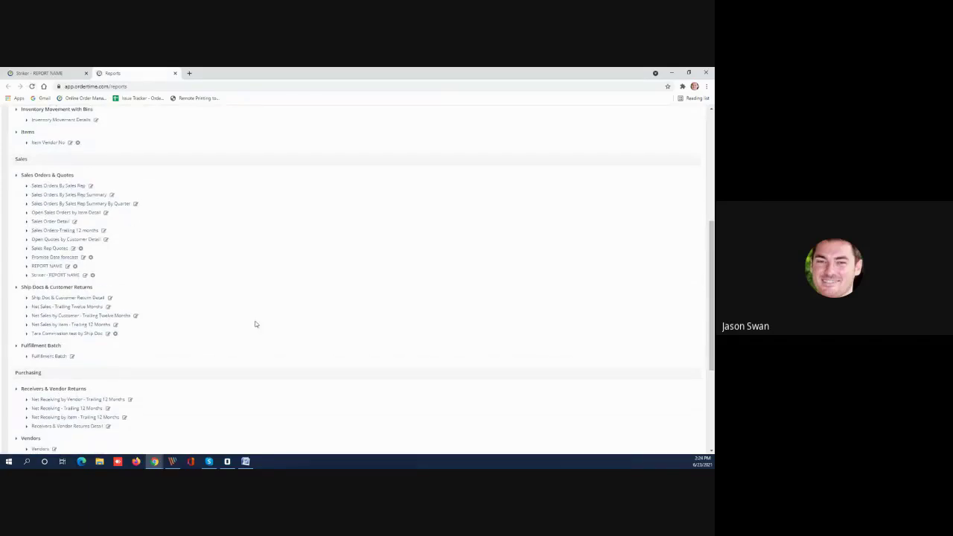
scroll(255, 323, up, 5)
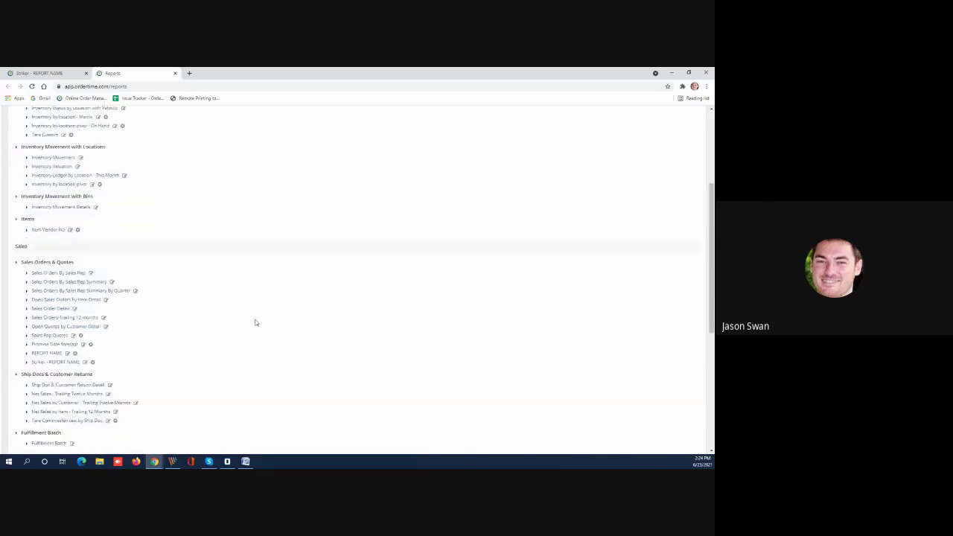
Return to the open Striker - REPORT NAME report and look over its items grouped by customer and order
click(65, 75)
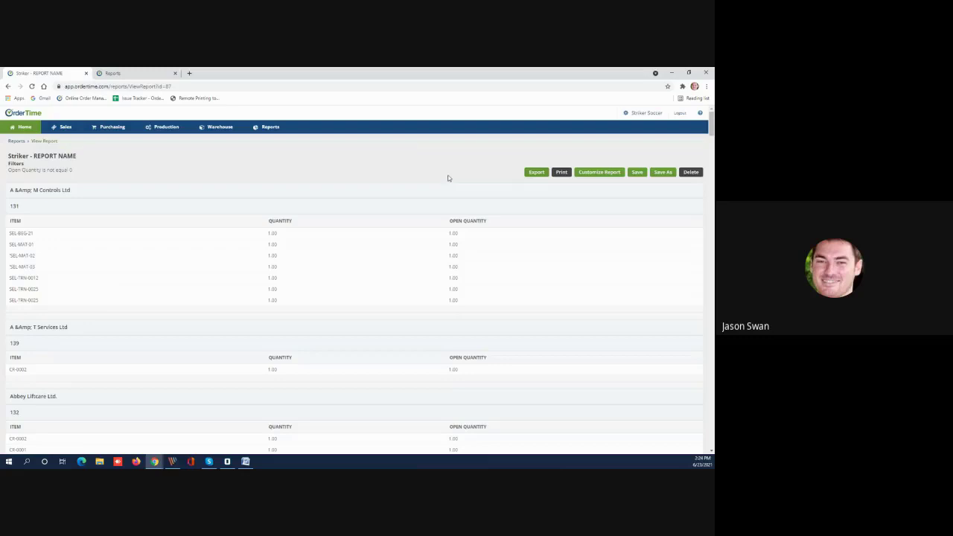
scroll(223, 196, down, 1)
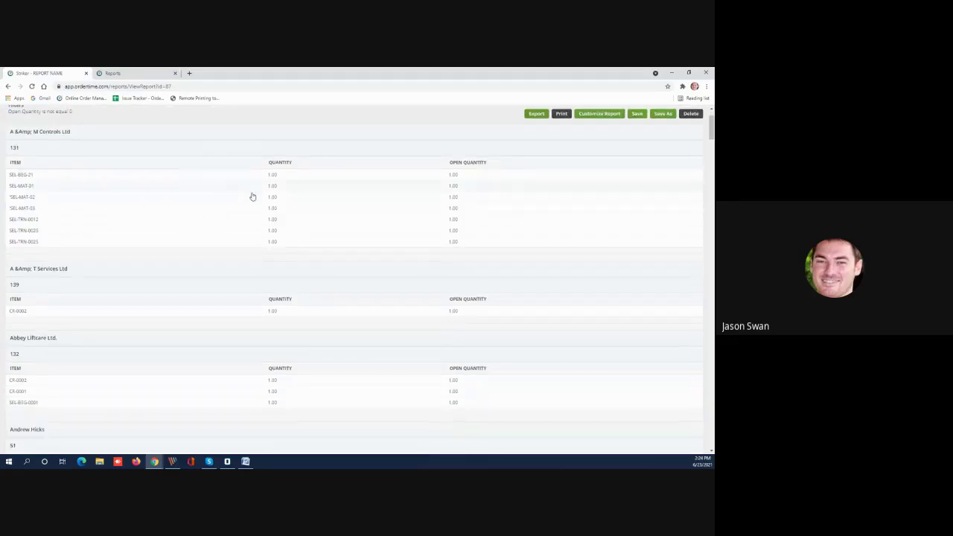
scroll(251, 195, up, 2)
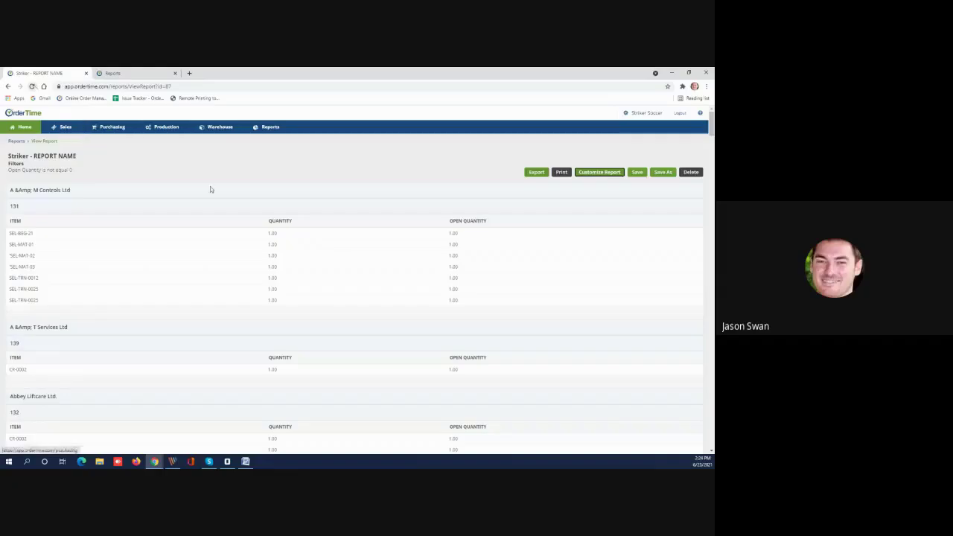
Add a filter on the Customers & Leads Name column using the like operator and a customer's first name
click(612, 173)
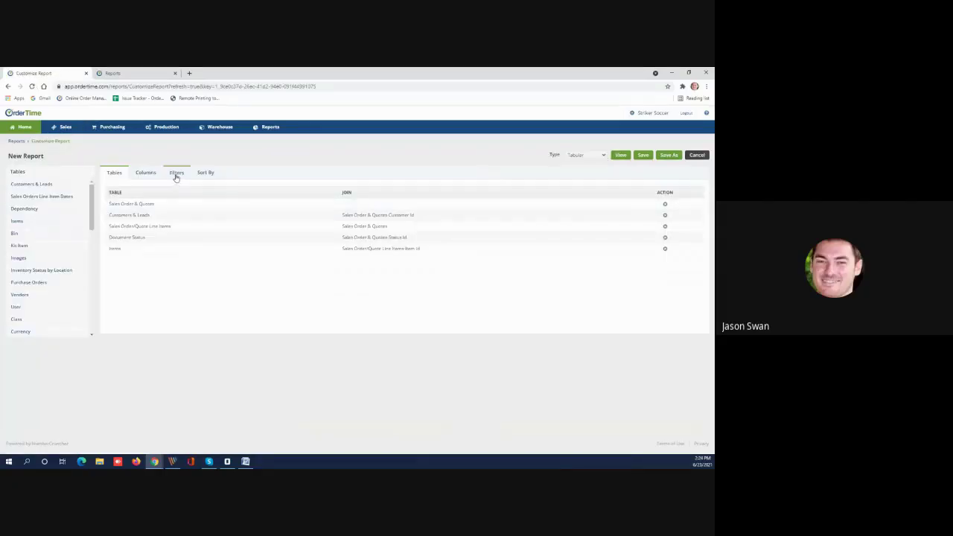
click(176, 174)
click(54, 201)
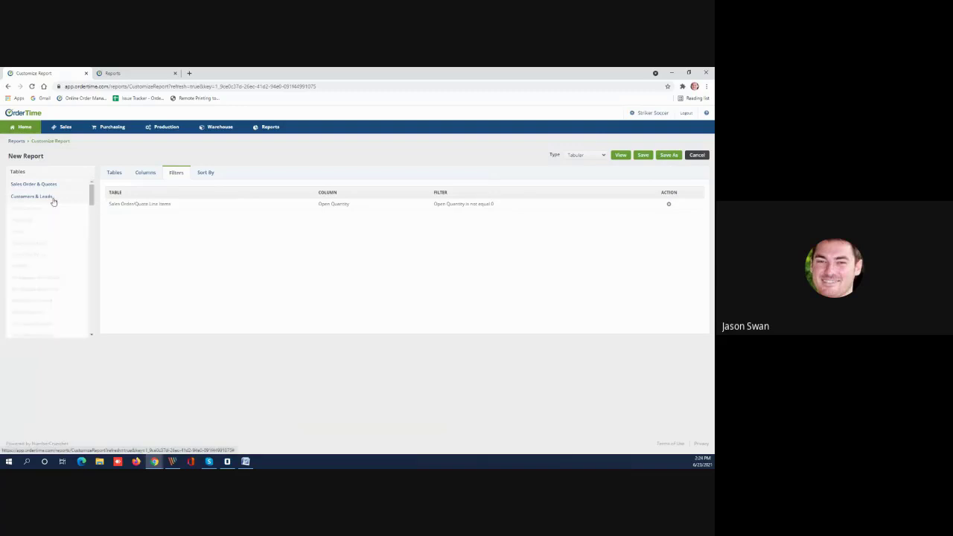
drag(90, 192, 89, 264)
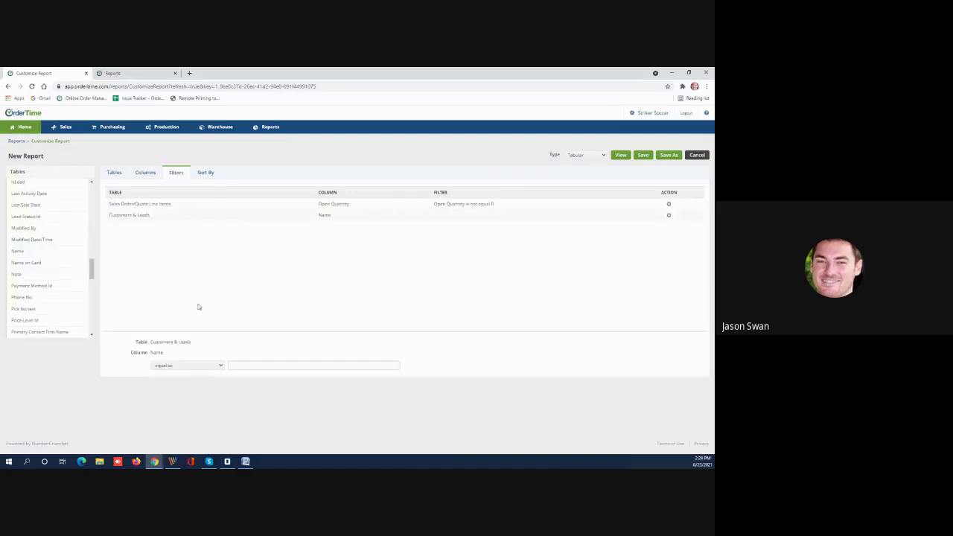
click(198, 367)
click(190, 402)
click(246, 365)
text(Andrews)
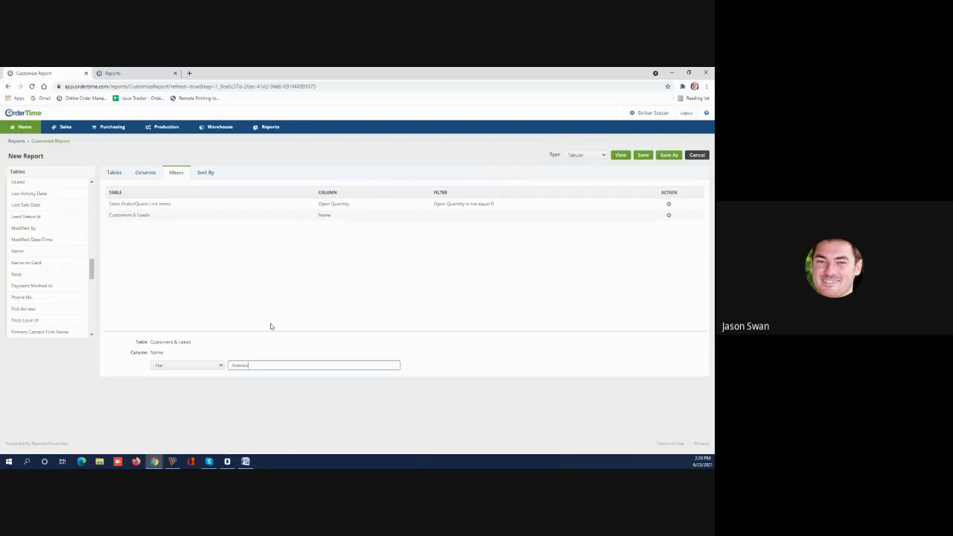
View the report with the Name filter applied and look through the matching customer's orders
click(621, 155)
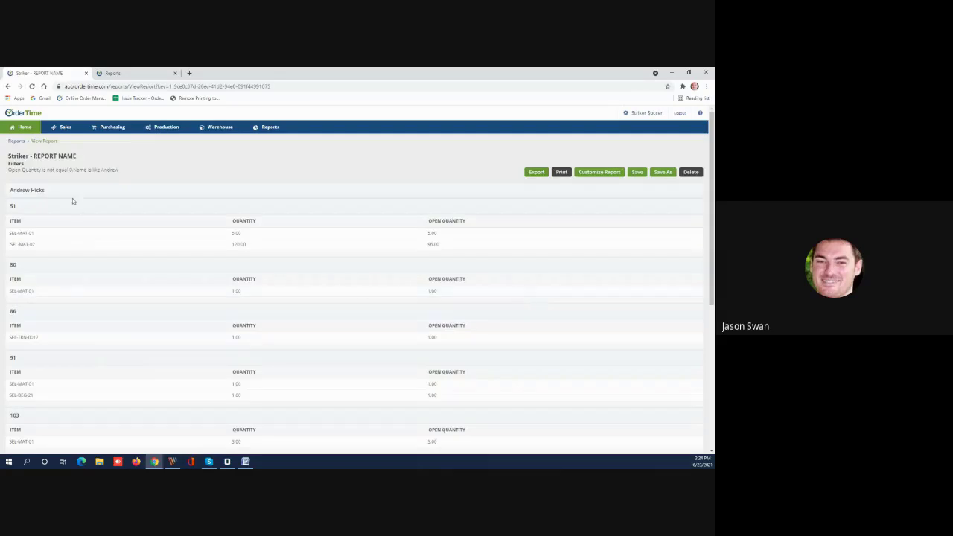
scroll(95, 236, down, 1)
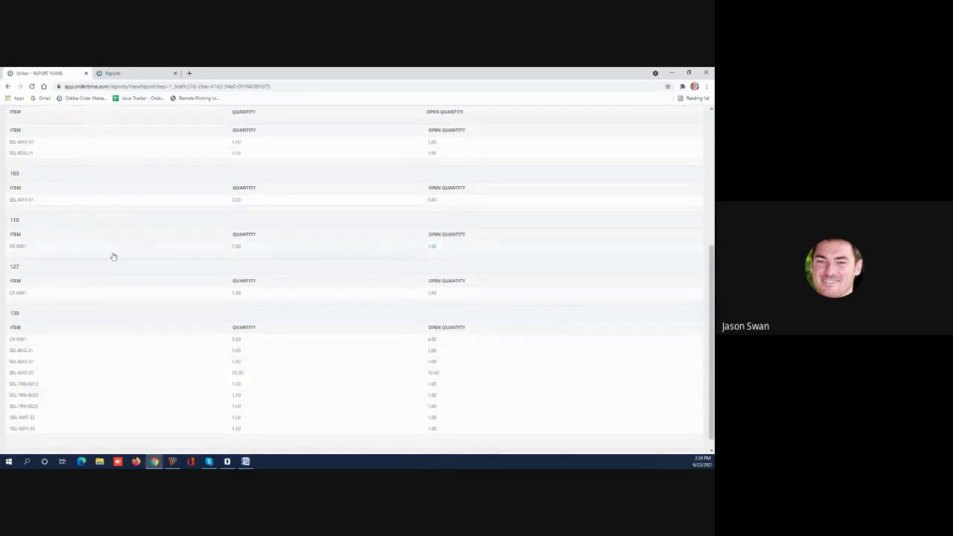
scroll(209, 277, up, 1)
scroll(209, 275, up, 2)
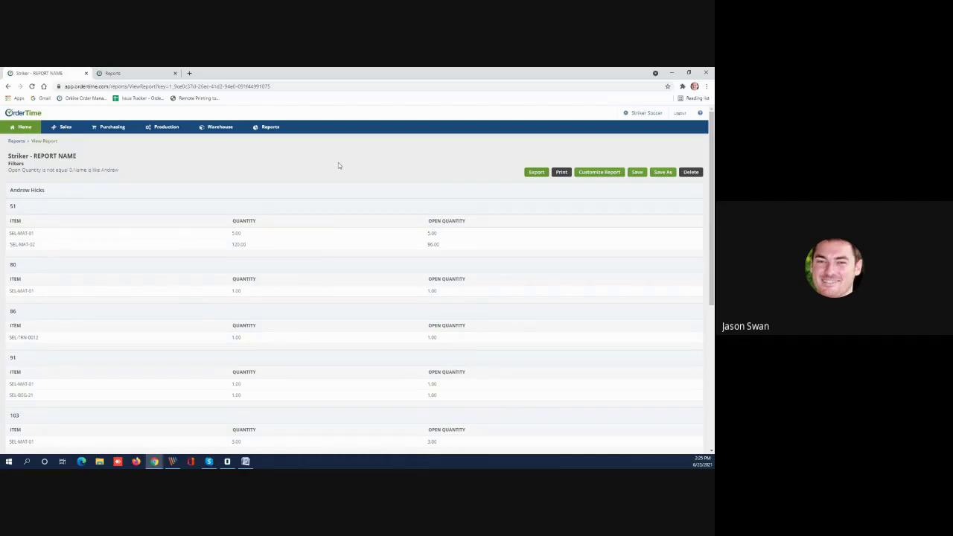
Change the Name filter's value to a different first name and view the report again
click(587, 174)
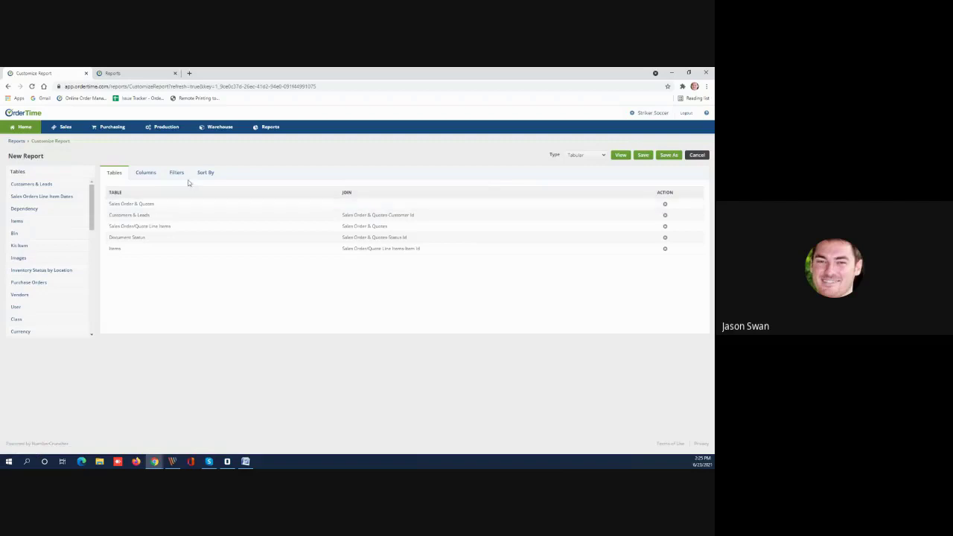
click(176, 172)
click(186, 215)
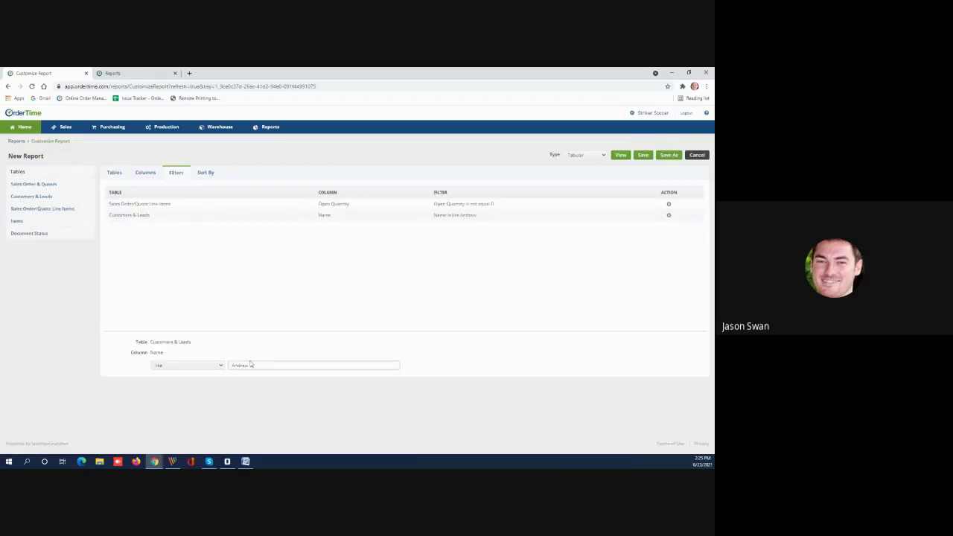
drag(252, 365, 210, 369)
text(Denn)
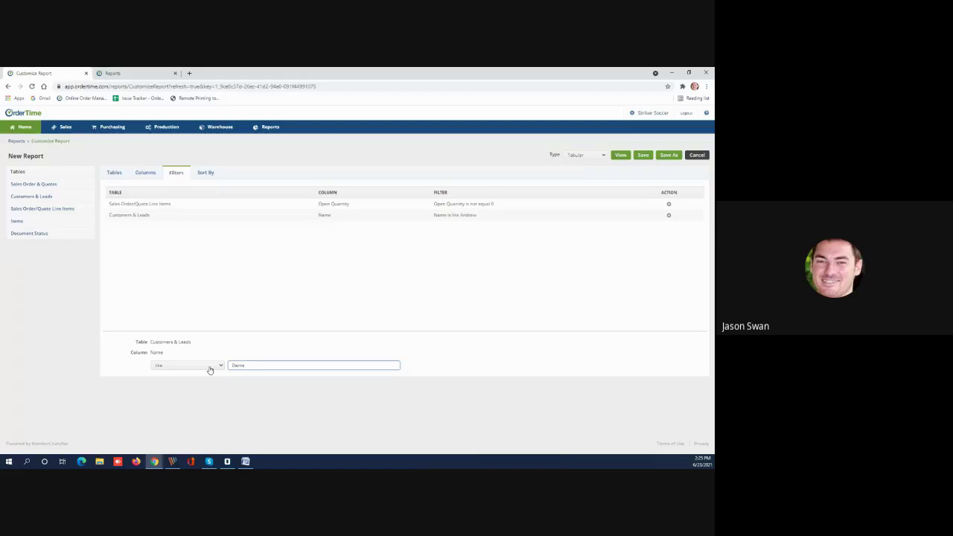
click(434, 320)
click(618, 156)
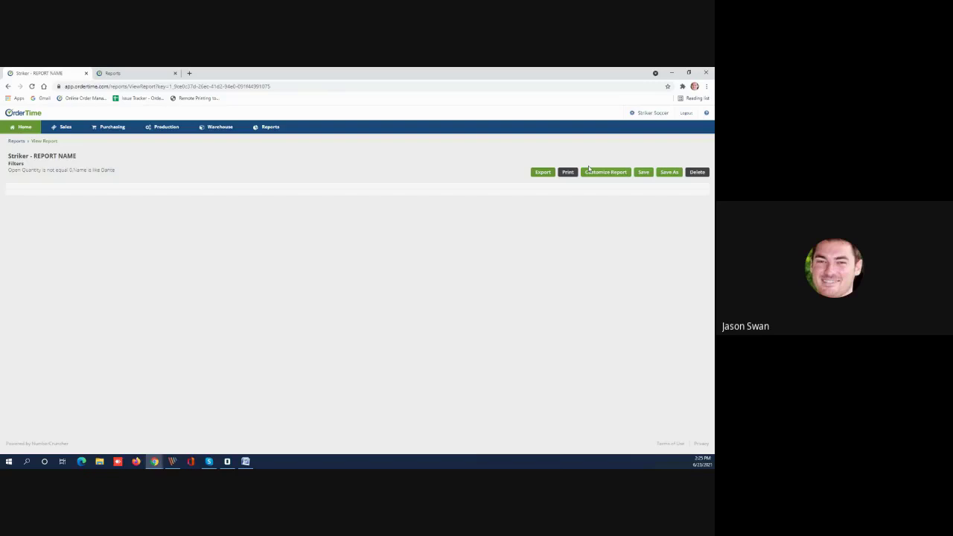
Reopen the report customization, and in the other browser tab examine the Notes and Custom fields of item SEL-BEG-02 in edit mode
click(590, 173)
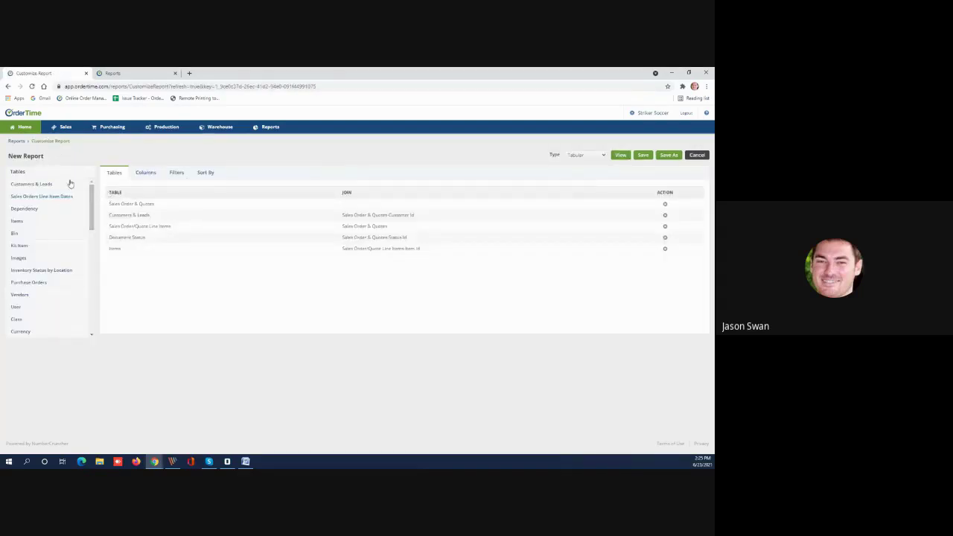
click(24, 225)
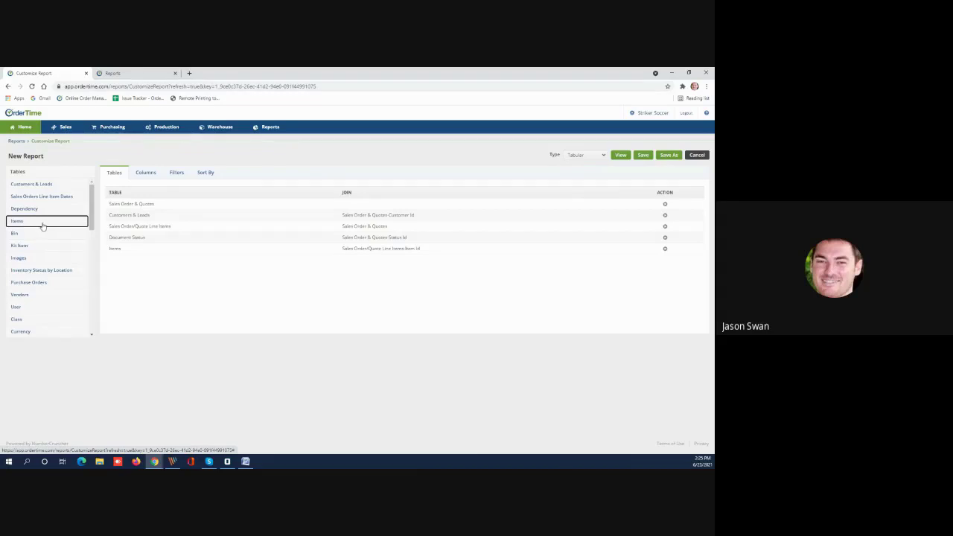
click(143, 74)
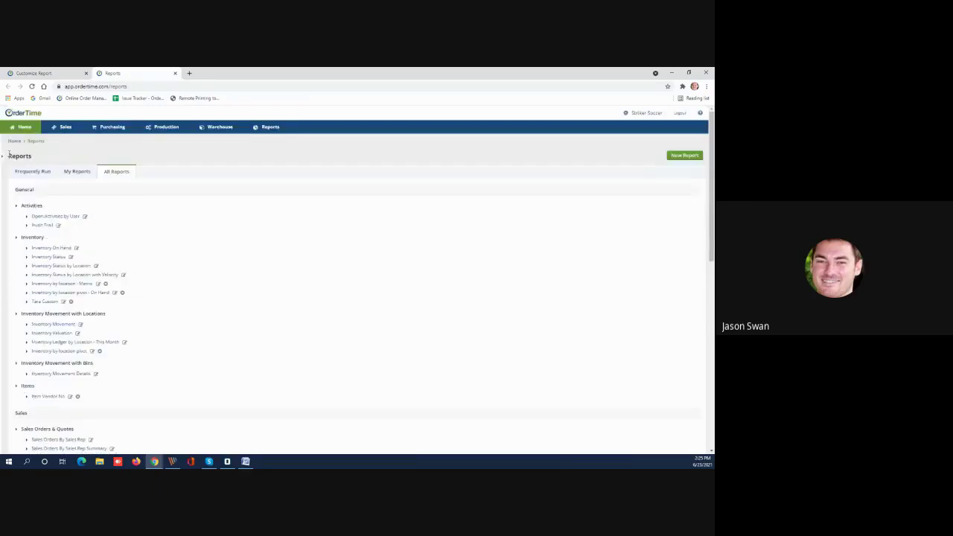
click(3, 156)
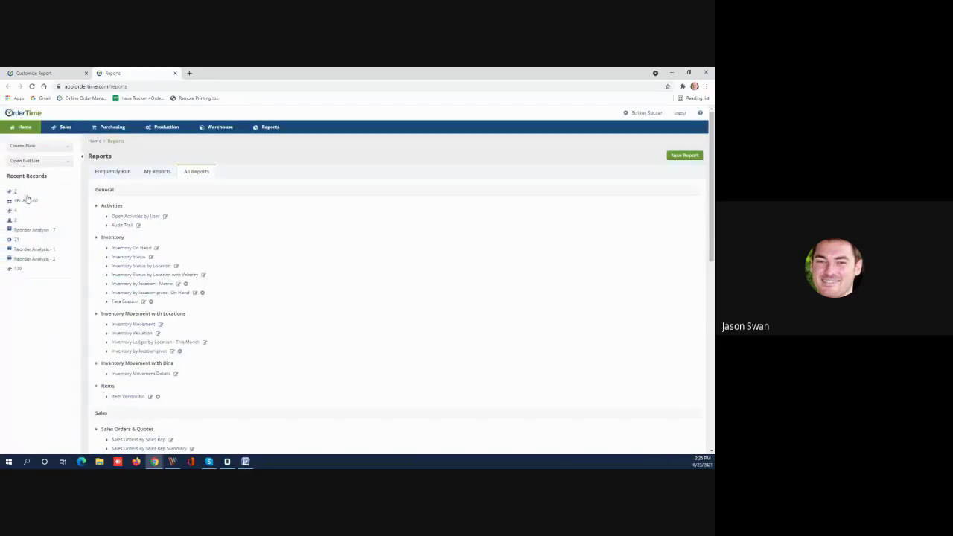
click(25, 201)
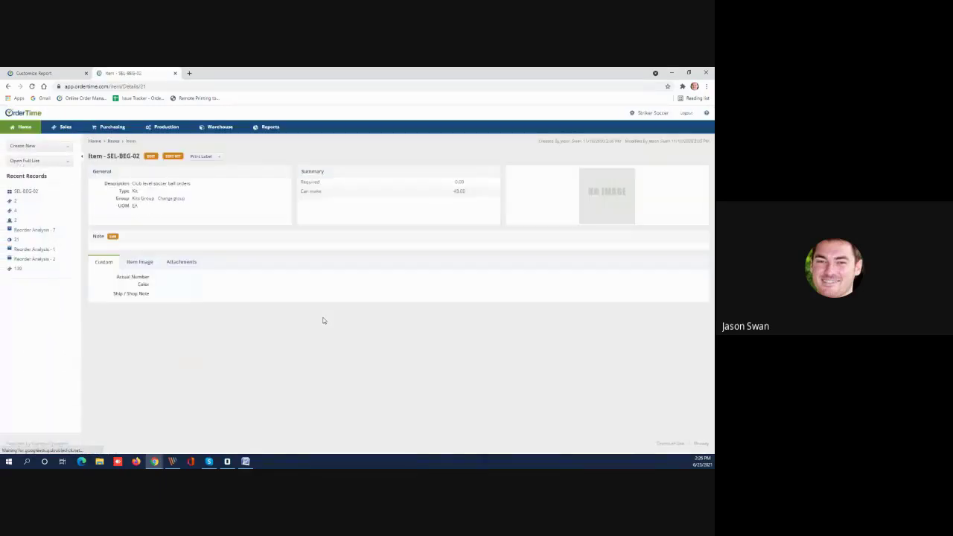
click(151, 157)
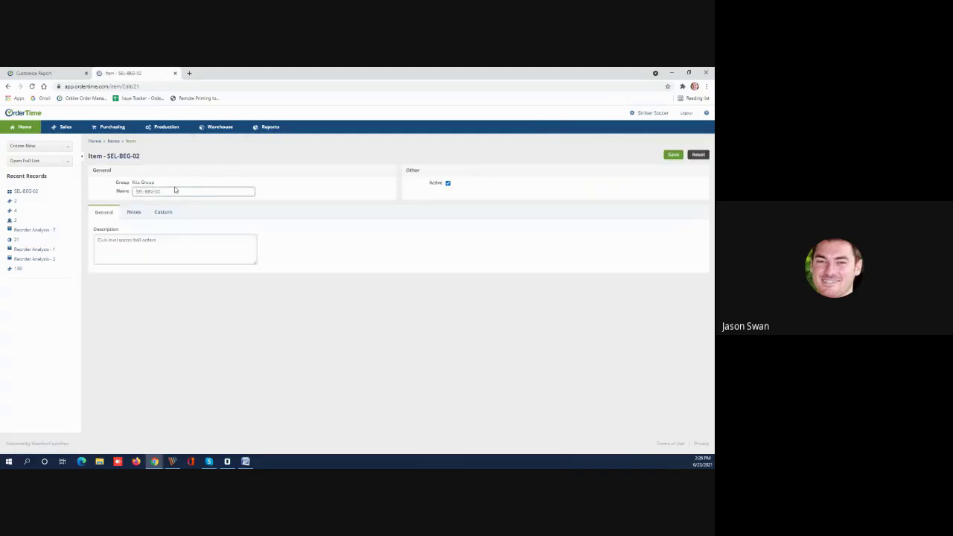
click(134, 212)
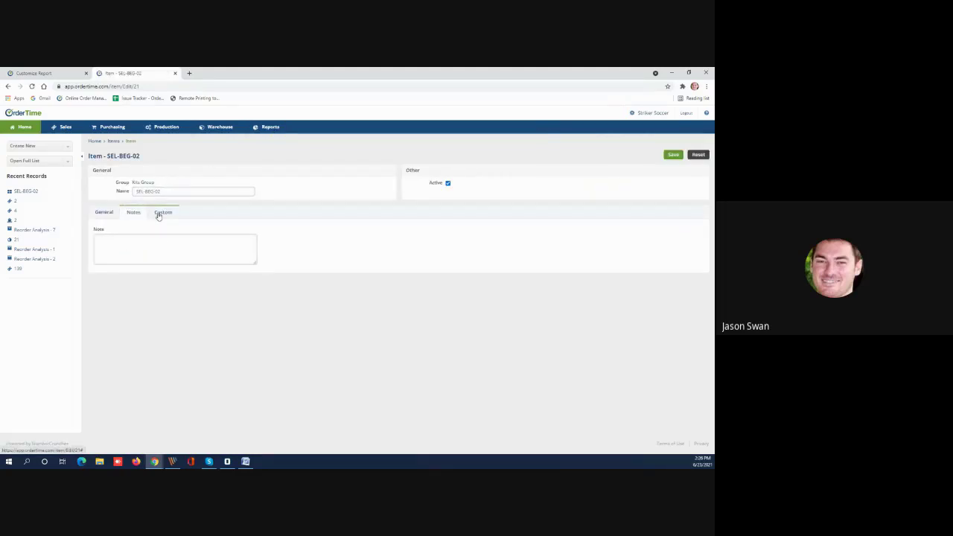
click(160, 213)
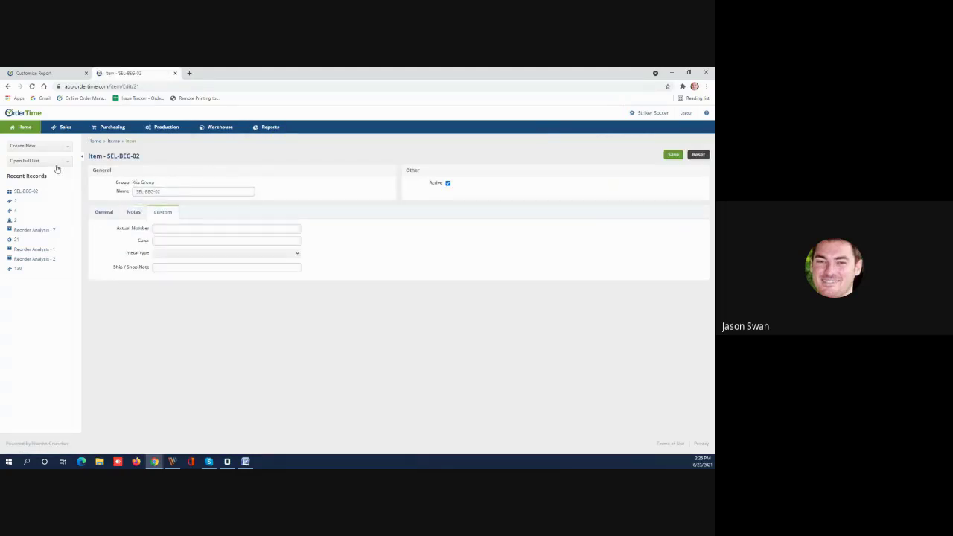
Find item SEL-MAT-01 in the full Items list and open it for editing to see its fields
click(111, 141)
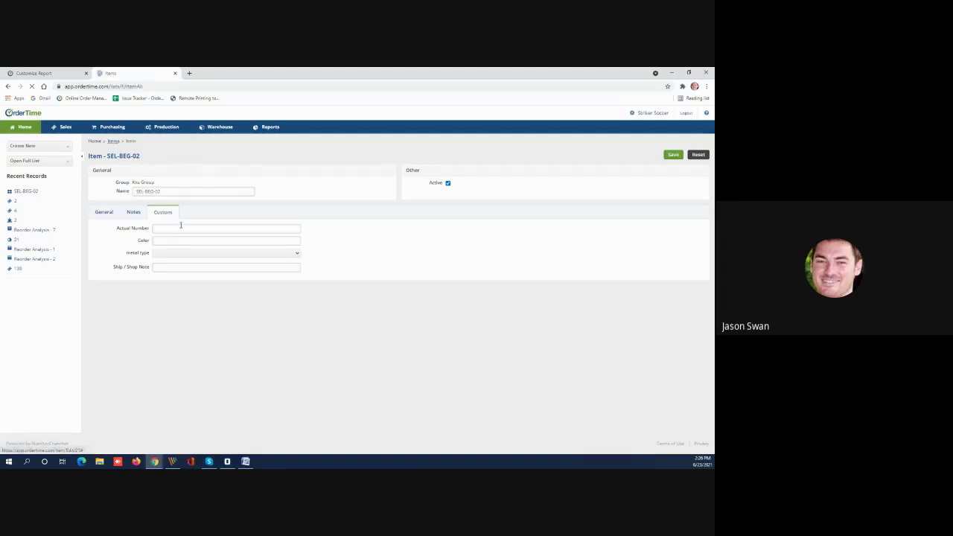
scroll(201, 257, down, 10)
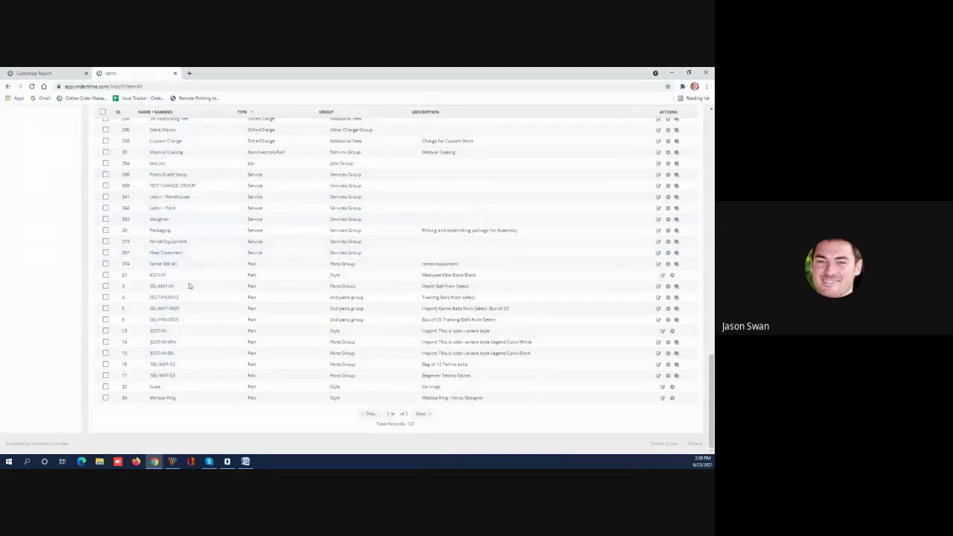
click(162, 286)
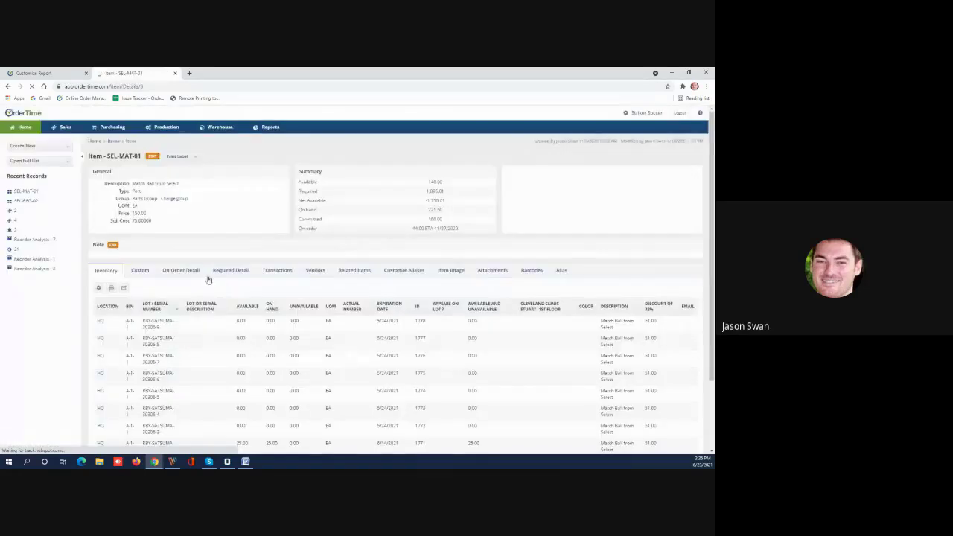
click(152, 156)
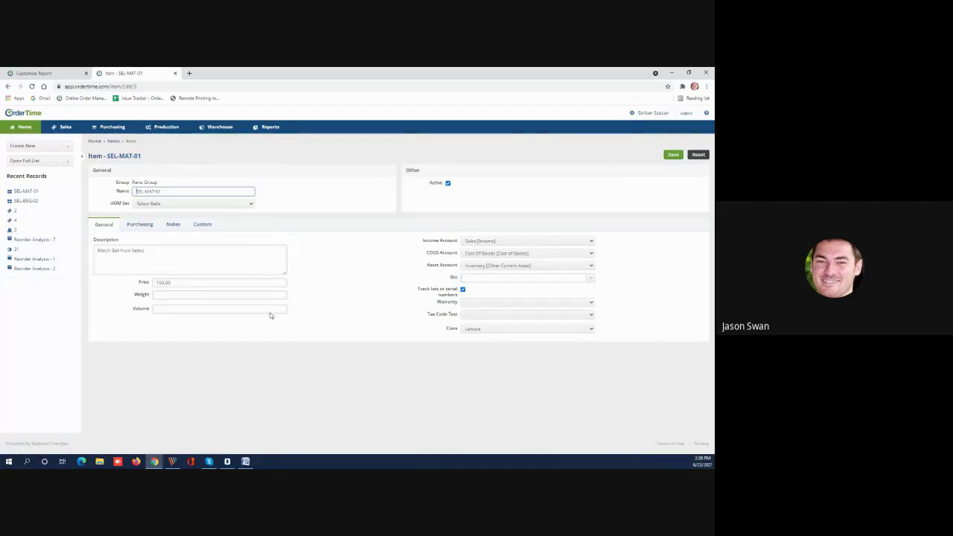
Compare the Items table's available report columns with the fields on the SEL-MAT-01 item form
click(34, 73)
click(146, 174)
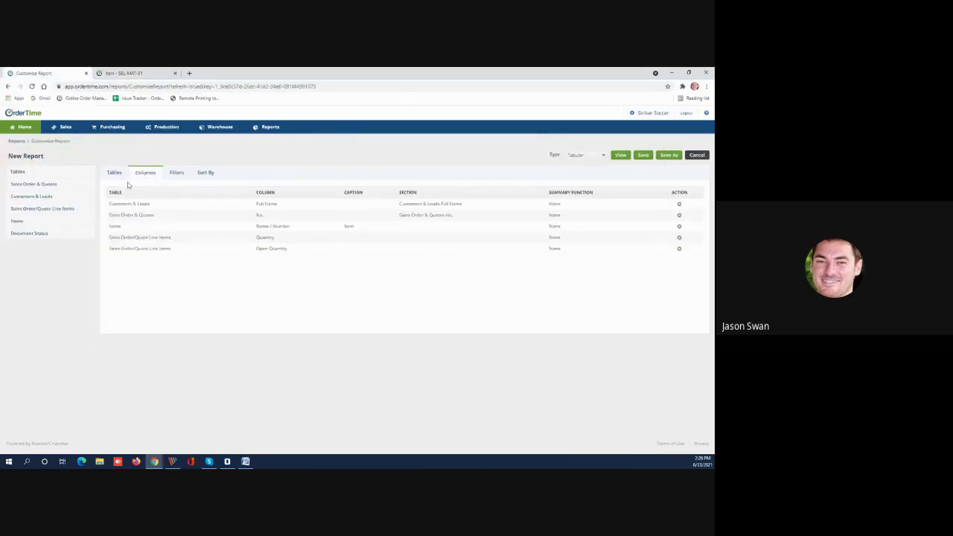
click(32, 224)
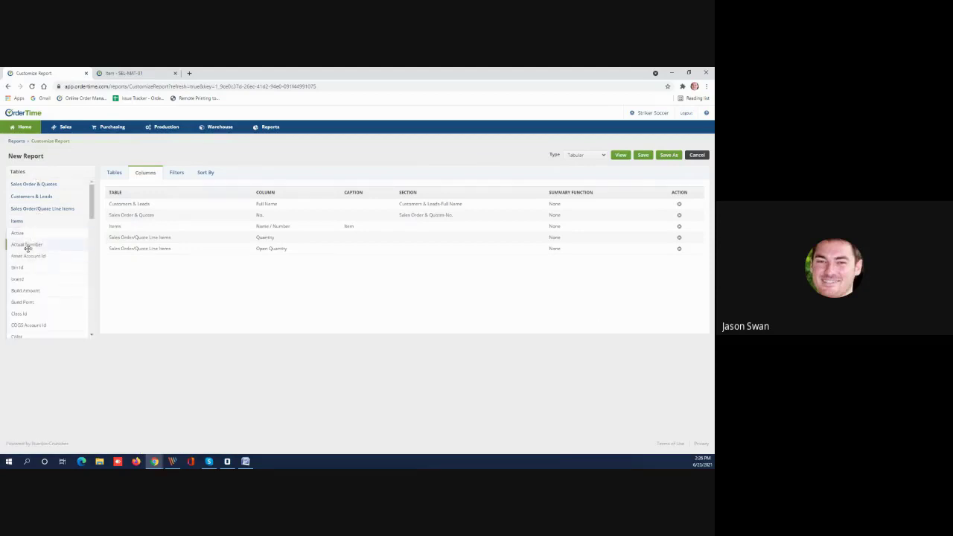
click(125, 73)
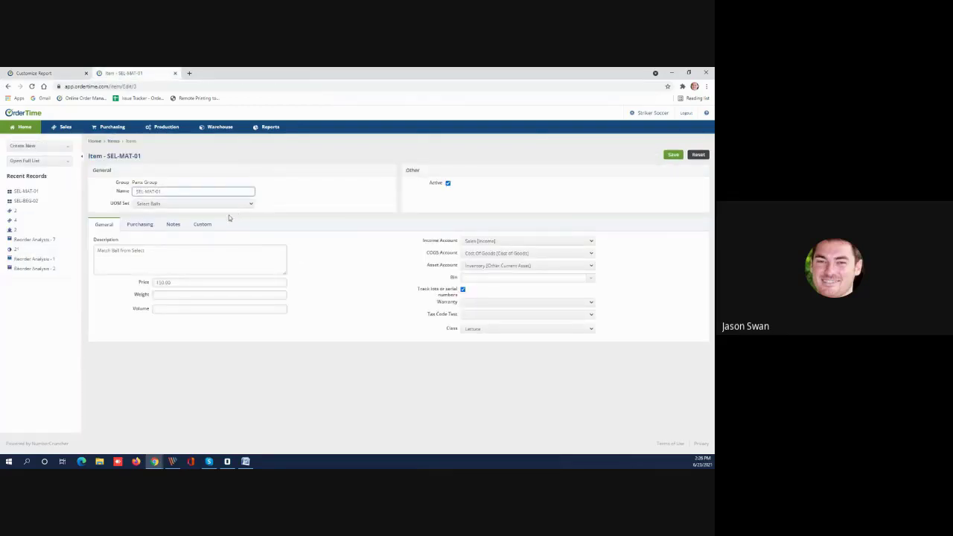
click(37, 73)
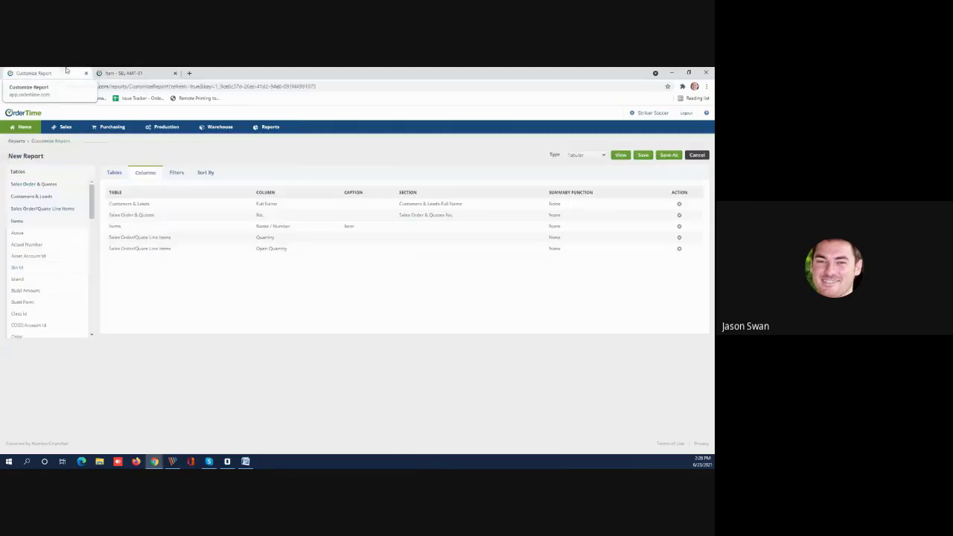
Compare the available Sales Order & Quotes report columns with the fields on a recently opened sales order
click(33, 185)
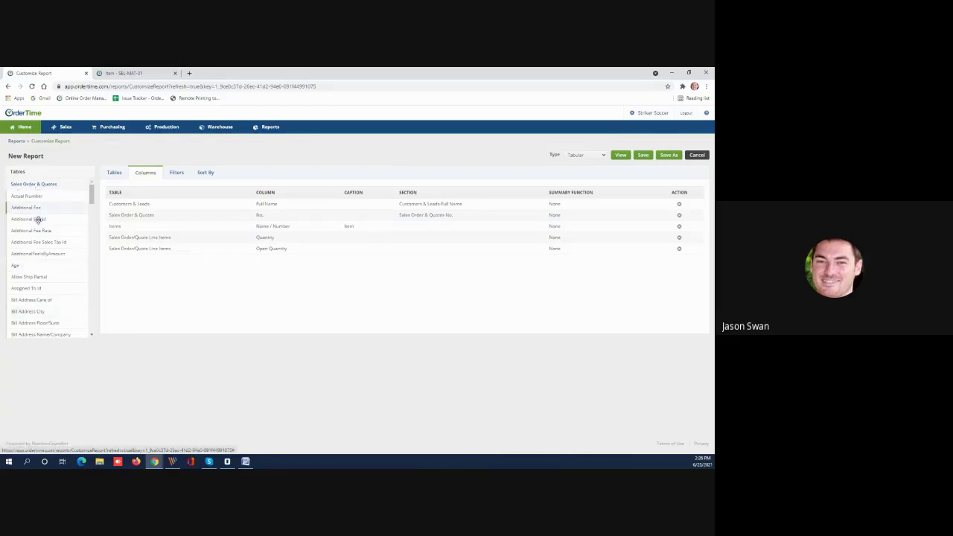
click(119, 73)
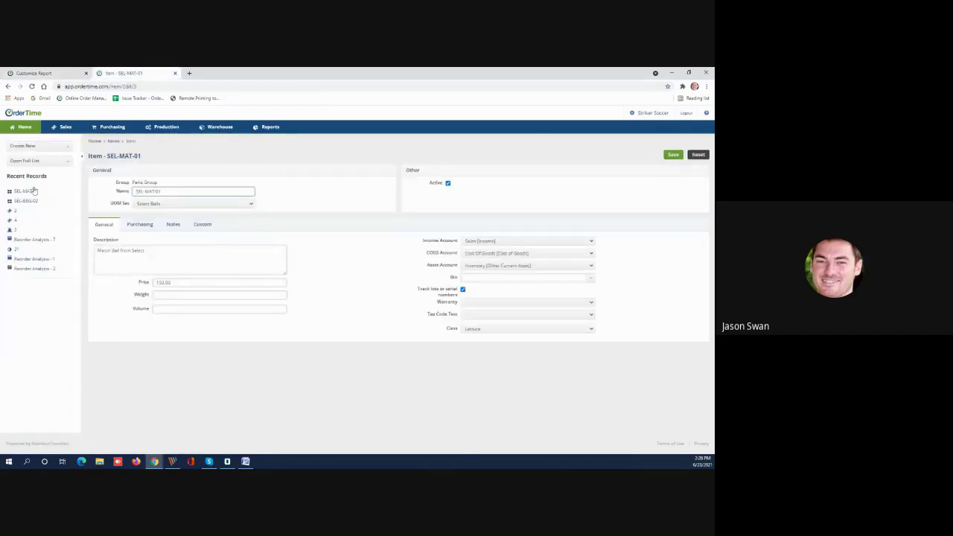
click(15, 212)
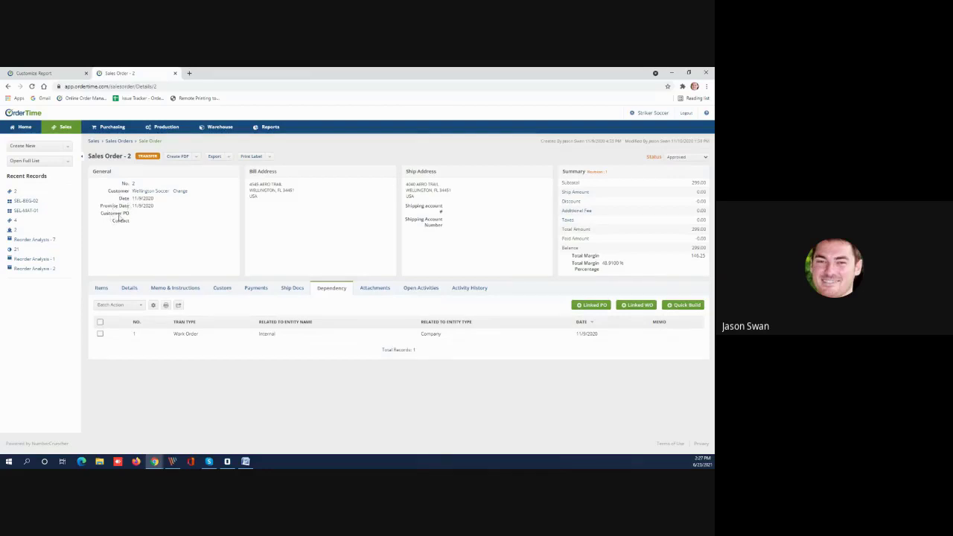
click(49, 76)
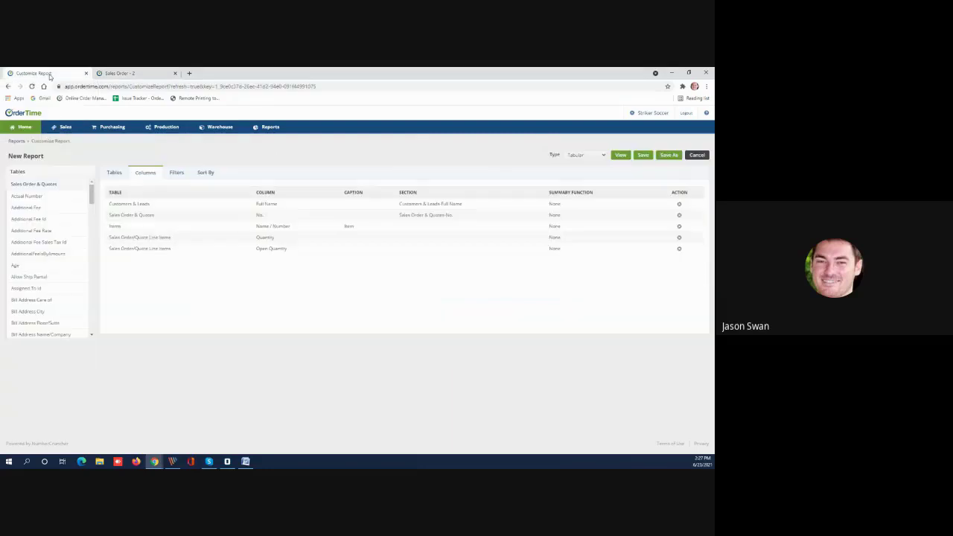
drag(90, 198, 90, 207)
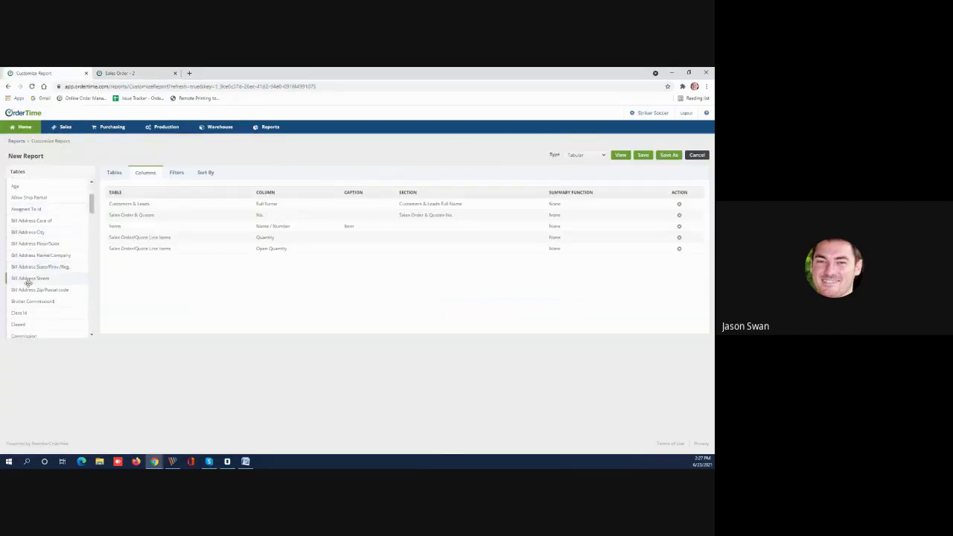
Compare the report's available tables with the line items, details and custom fields of Sales Order 2 in the other browser tab
scroll(82, 201, up, 3)
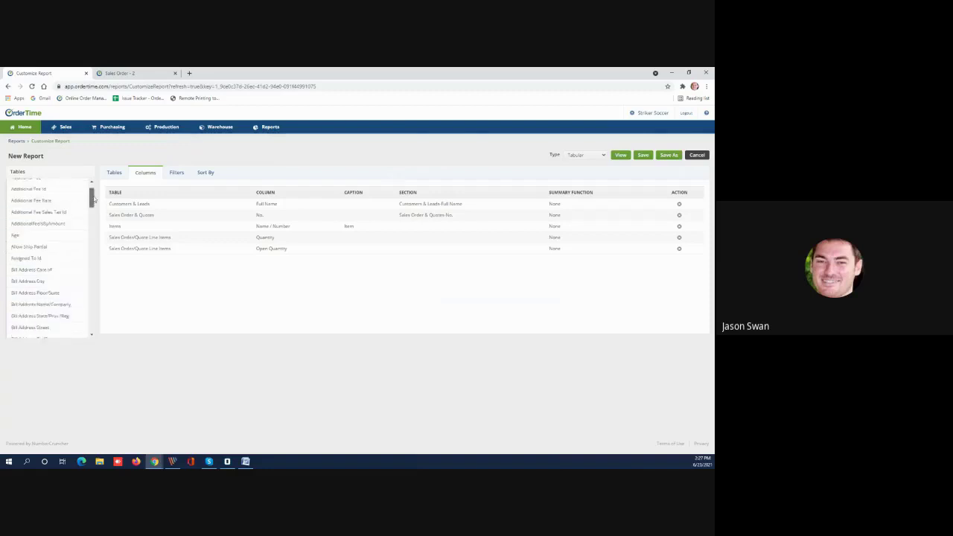
click(68, 186)
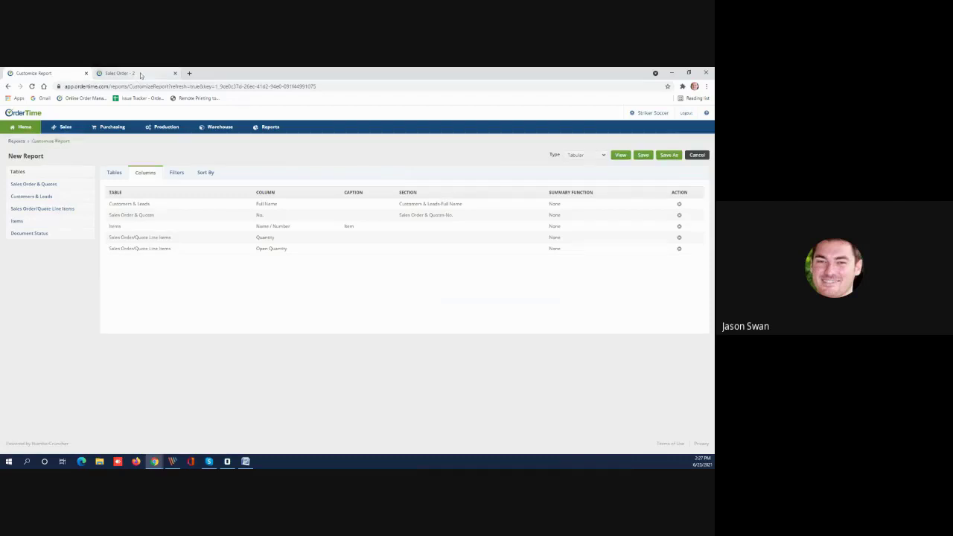
click(113, 73)
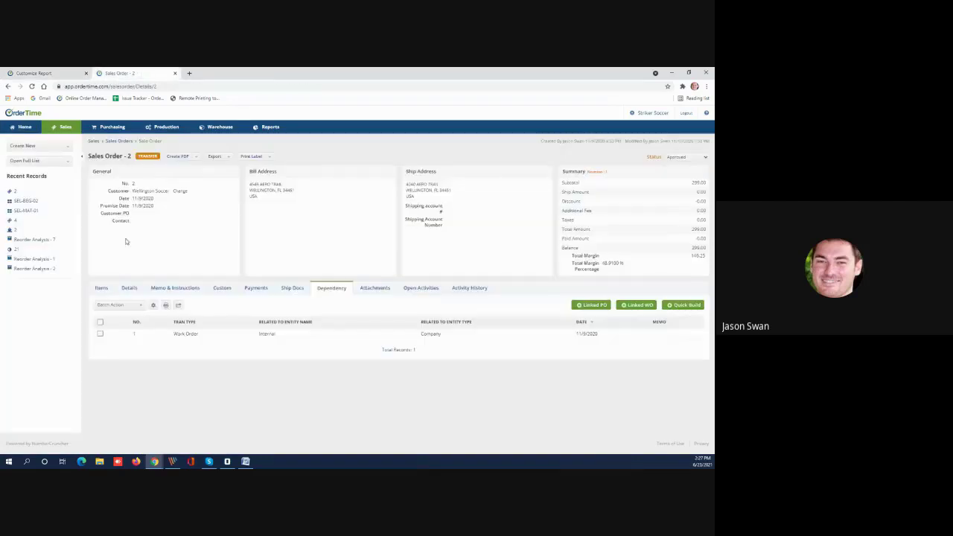
click(99, 287)
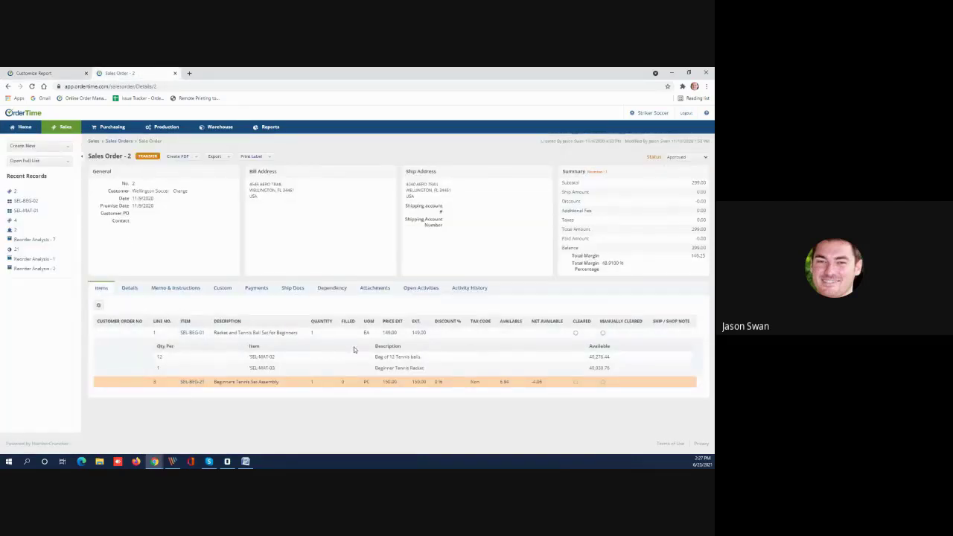
click(59, 72)
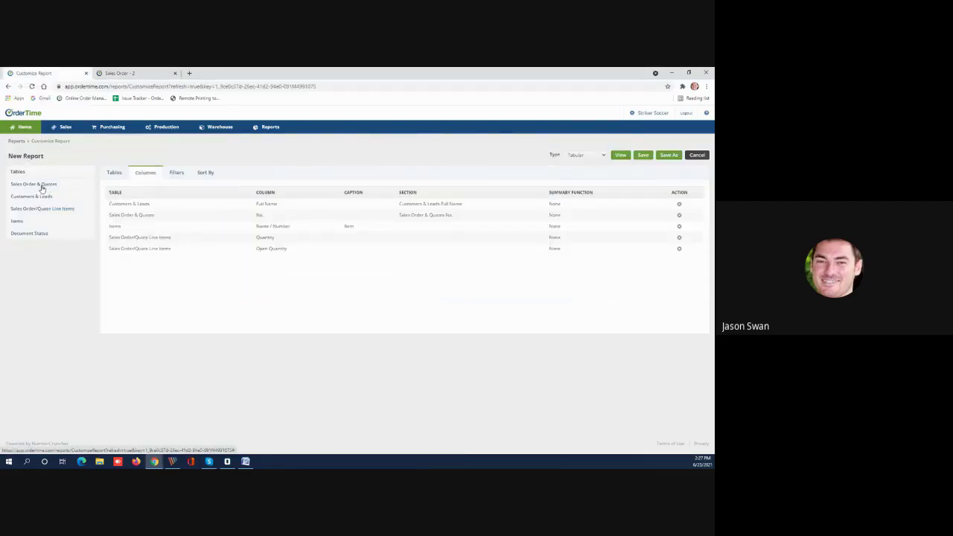
click(121, 73)
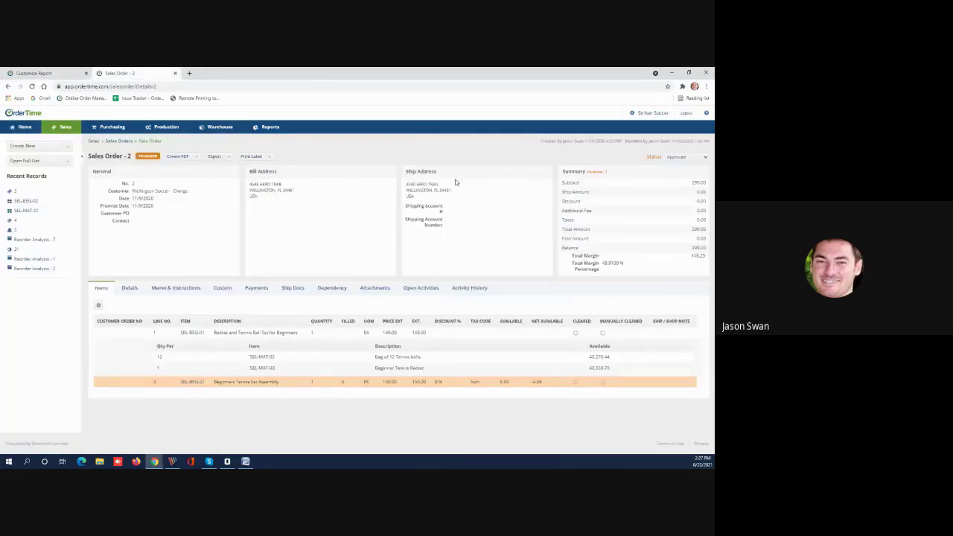
click(129, 289)
click(220, 291)
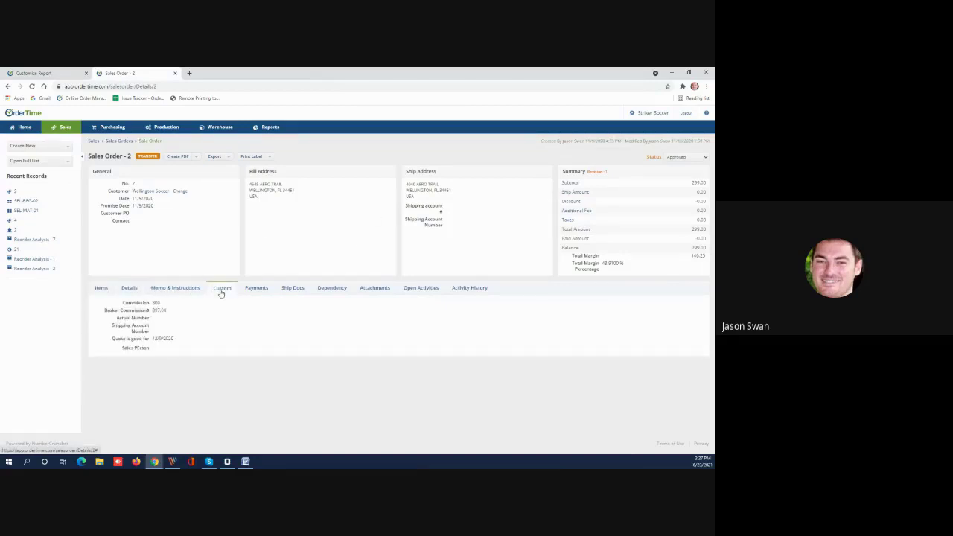
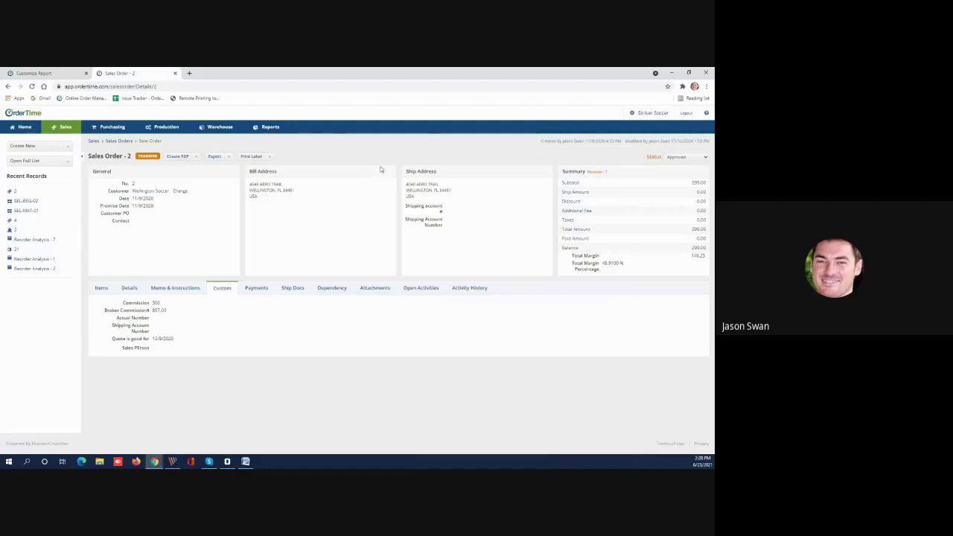
Return to the report browser tab, leave the customization for the full reports list, and review the Inventory On Hand report
click(65, 71)
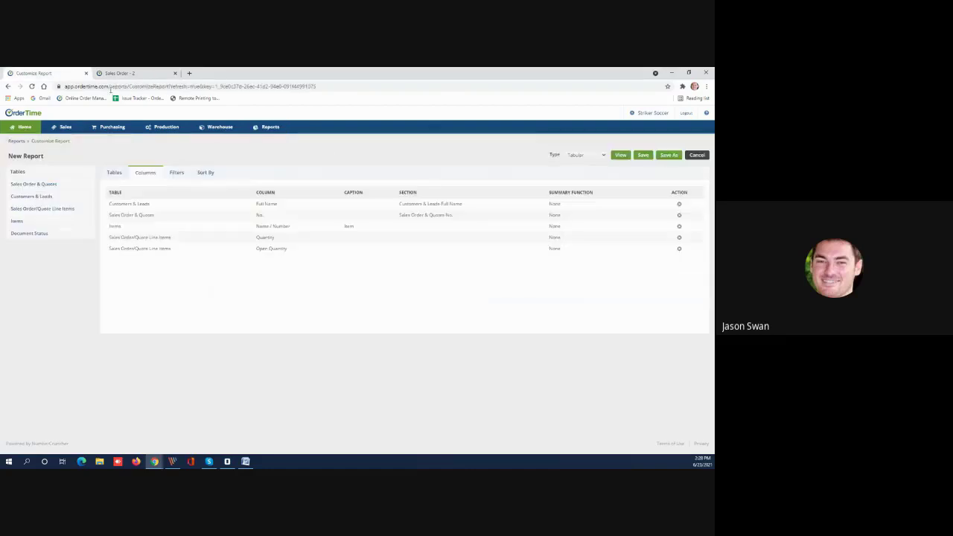
click(253, 126)
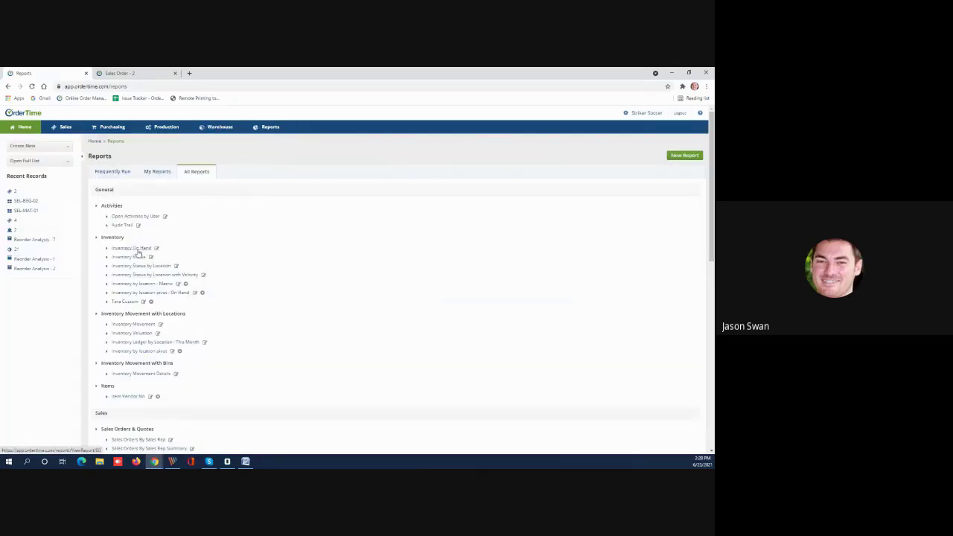
click(138, 250)
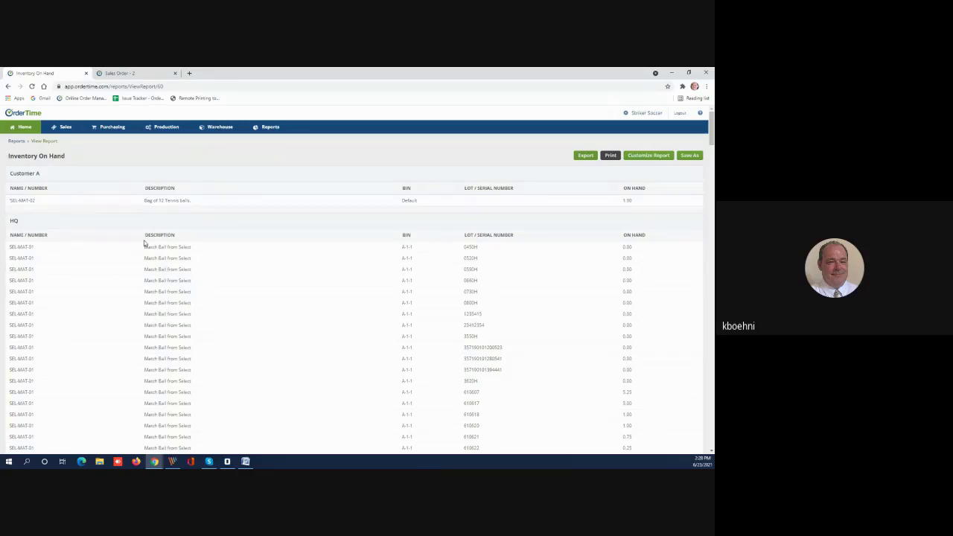
scroll(145, 242, down, 2)
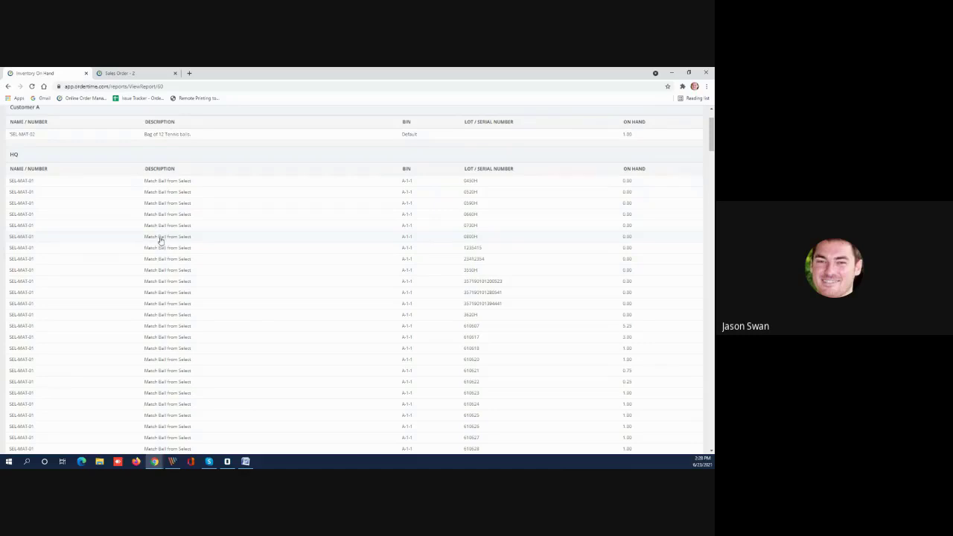
scroll(160, 240, up, 2)
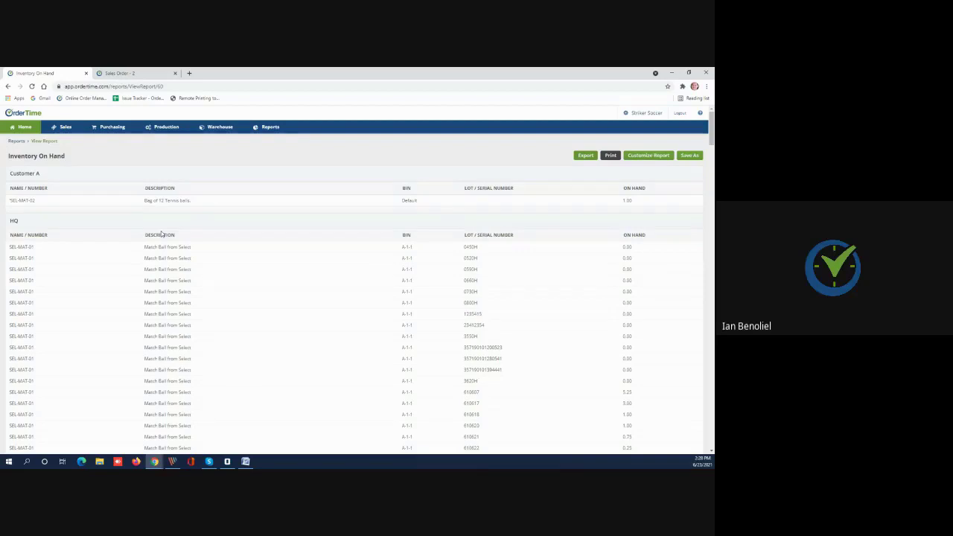
Open the Inventory Status report, remove its filter on the Required column, and view the unfiltered report
click(17, 143)
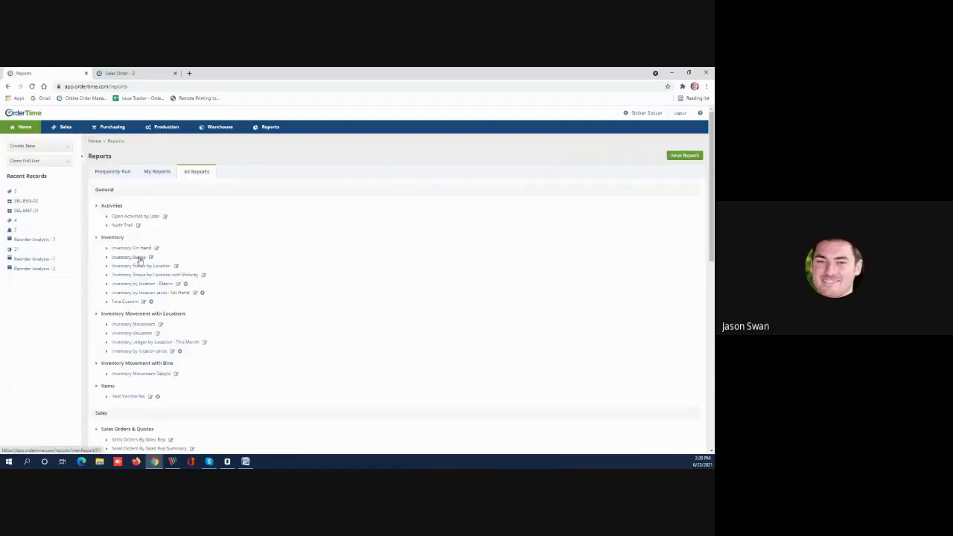
click(139, 257)
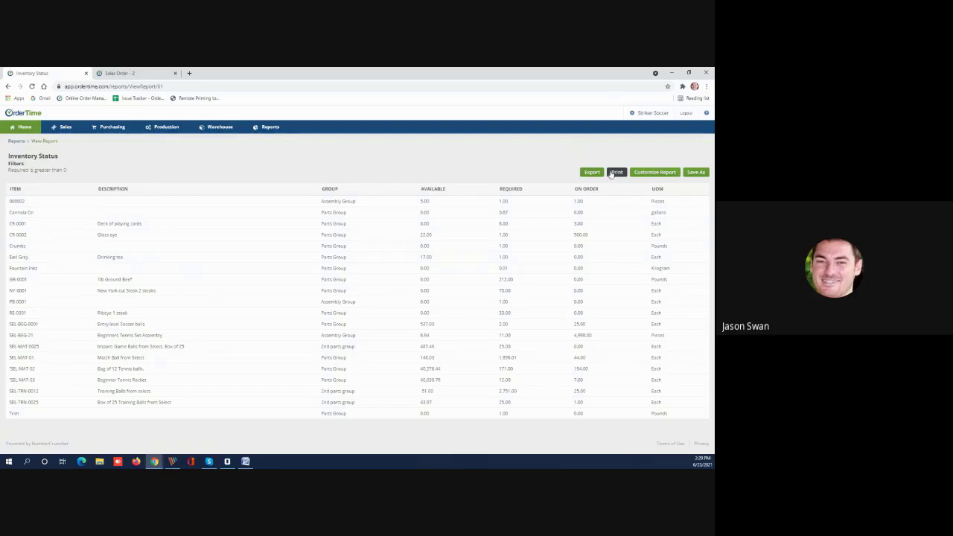
click(657, 173)
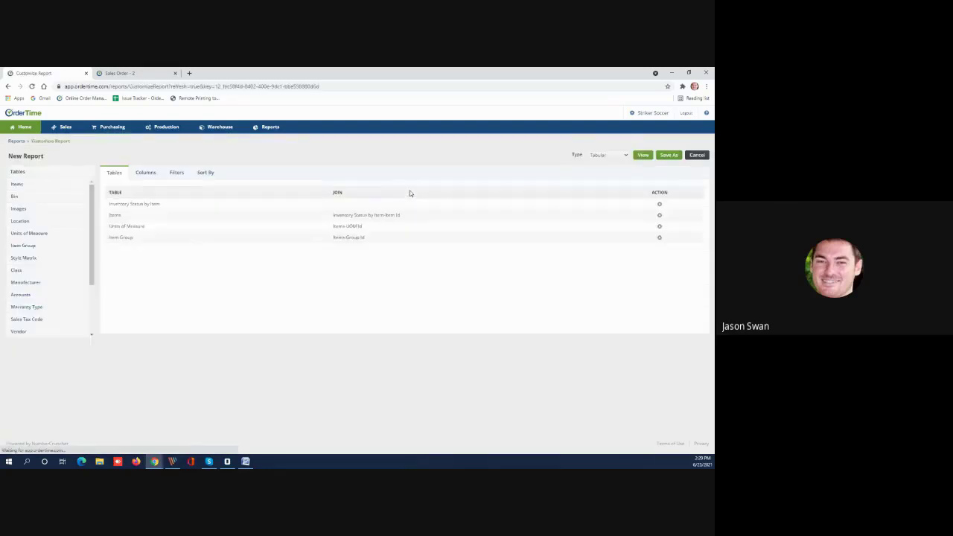
click(182, 174)
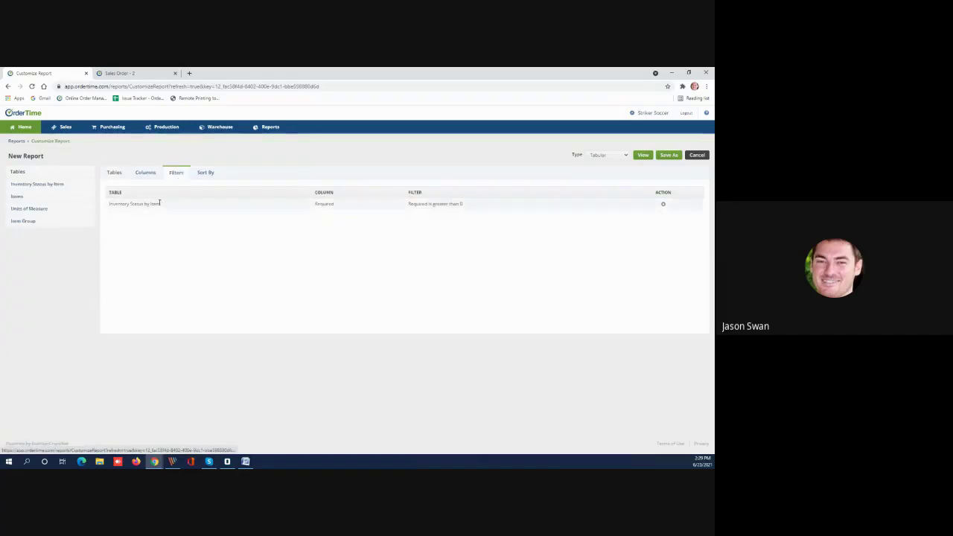
click(663, 205)
click(643, 156)
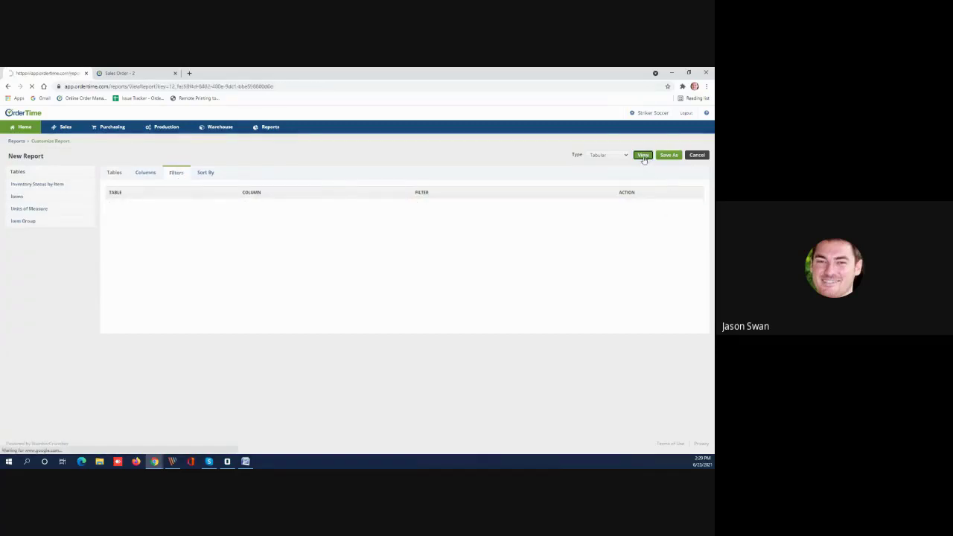
Examine the items in the unfiltered Inventory Status report along with their Available, Required and On Order quantities
scroll(248, 215, down, 3)
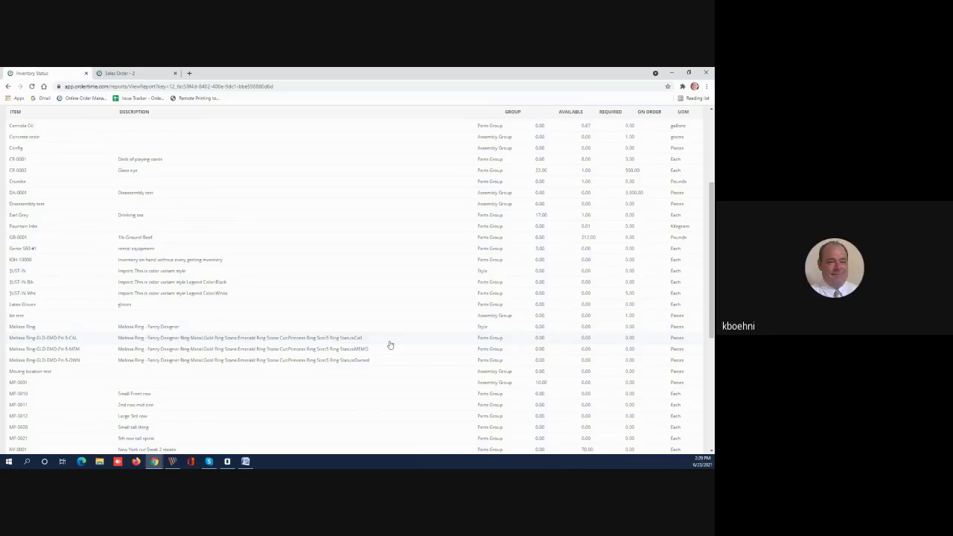
scroll(365, 347, up, 1)
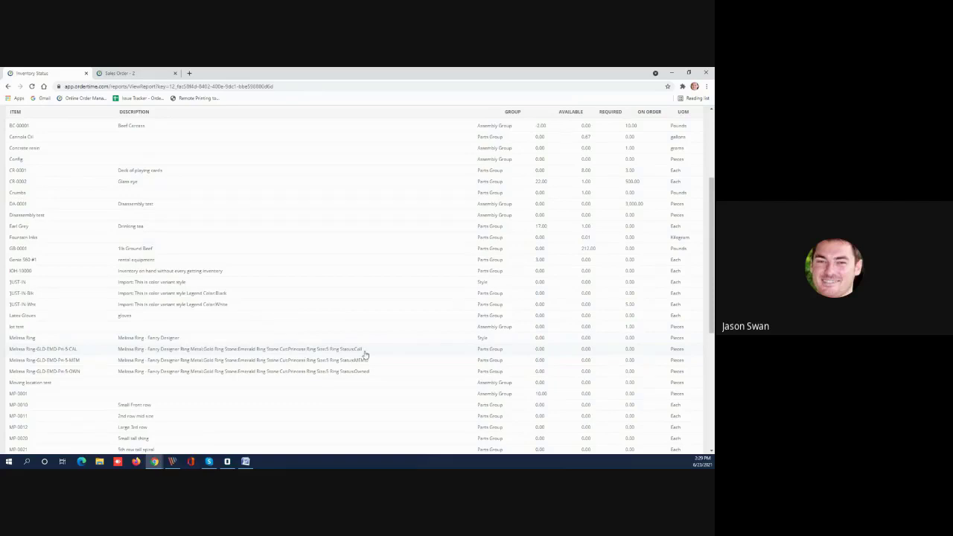
scroll(364, 354, up, 5)
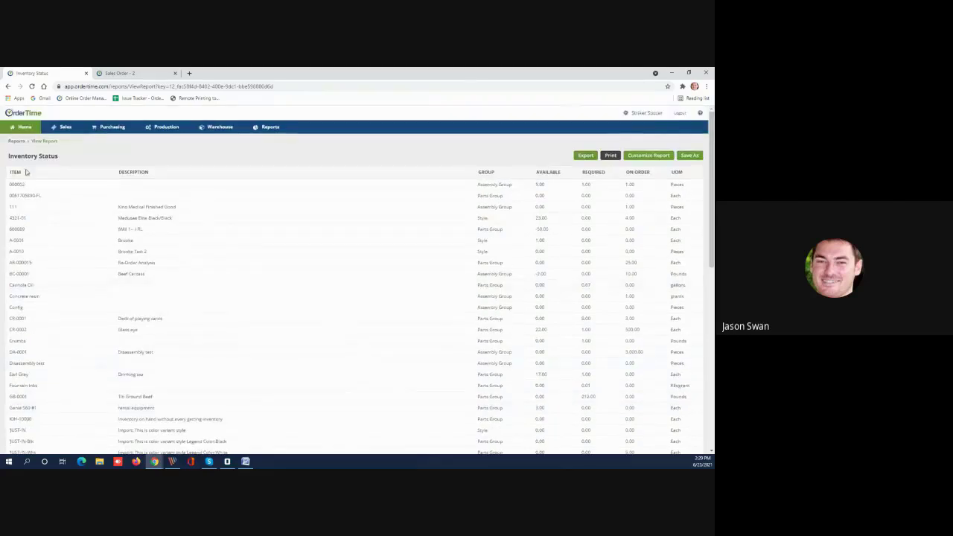
scroll(182, 256, down, 3)
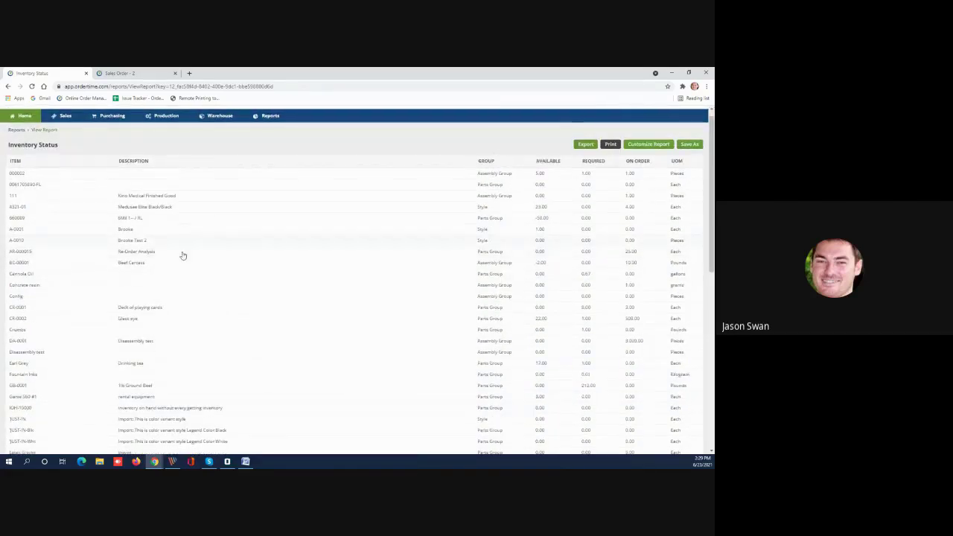
scroll(183, 256, down, 2)
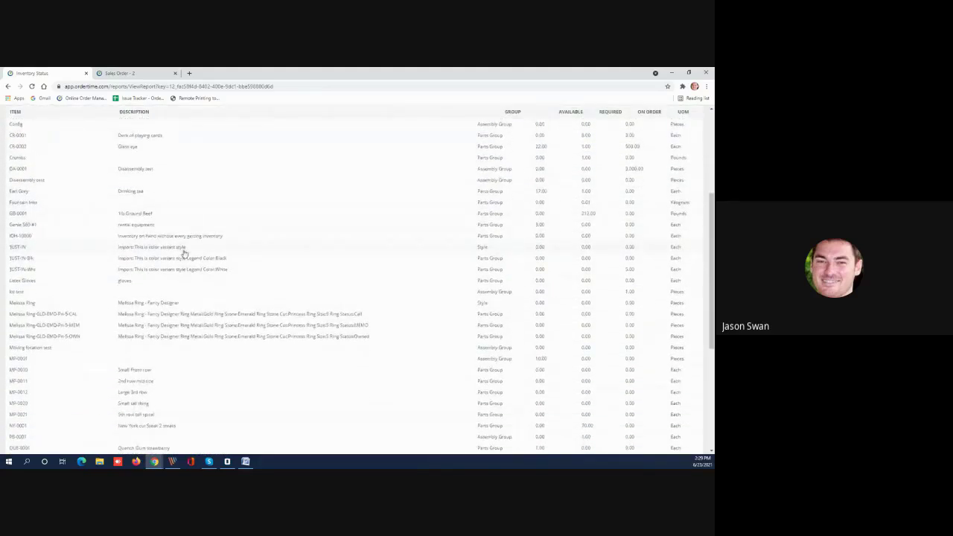
scroll(184, 255, down, 2)
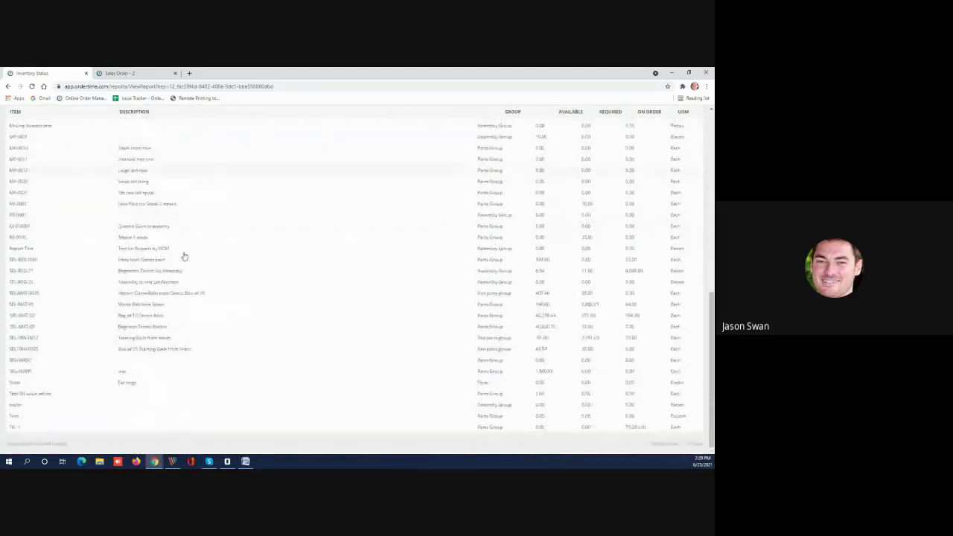
scroll(184, 255, up, 2)
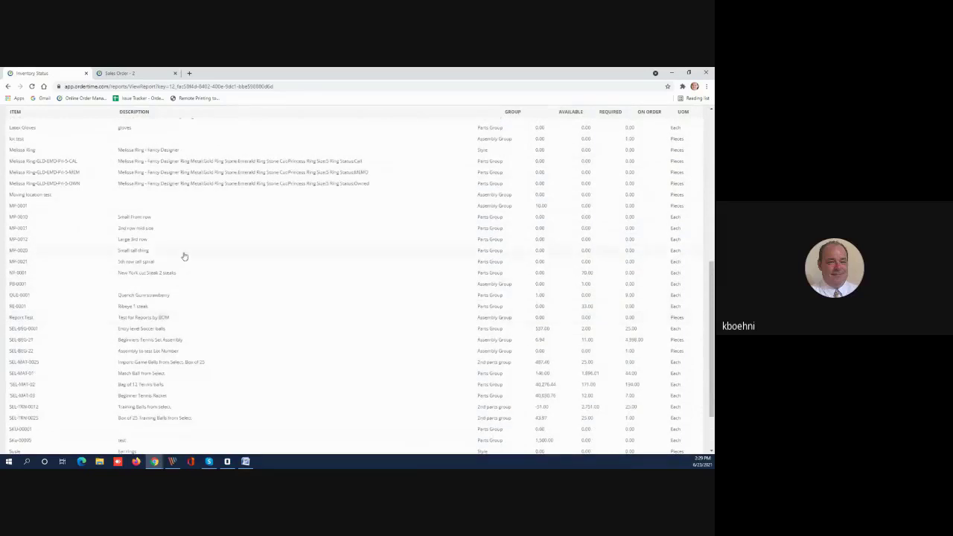
scroll(184, 255, up, 2)
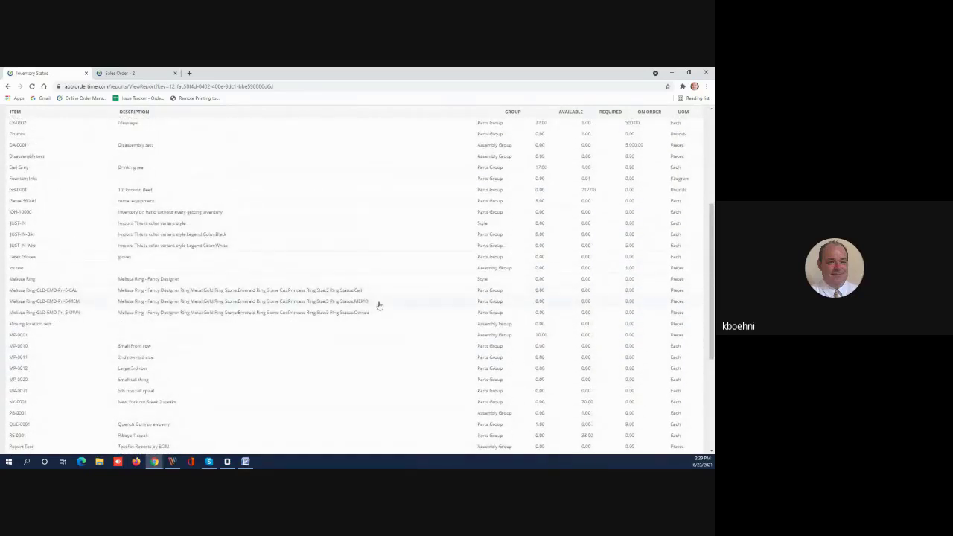
scroll(379, 305, up, 1)
scroll(379, 305, up, 1)
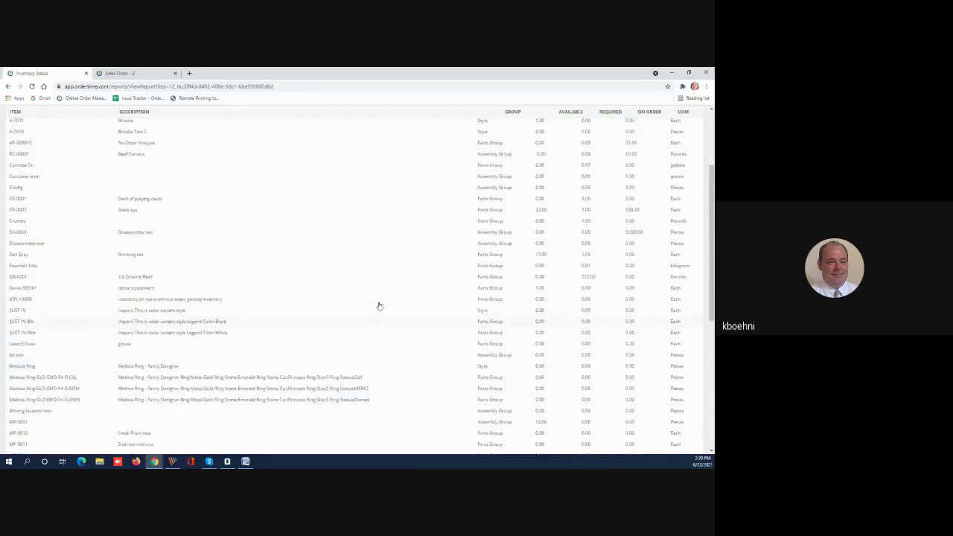
scroll(379, 305, up, 1)
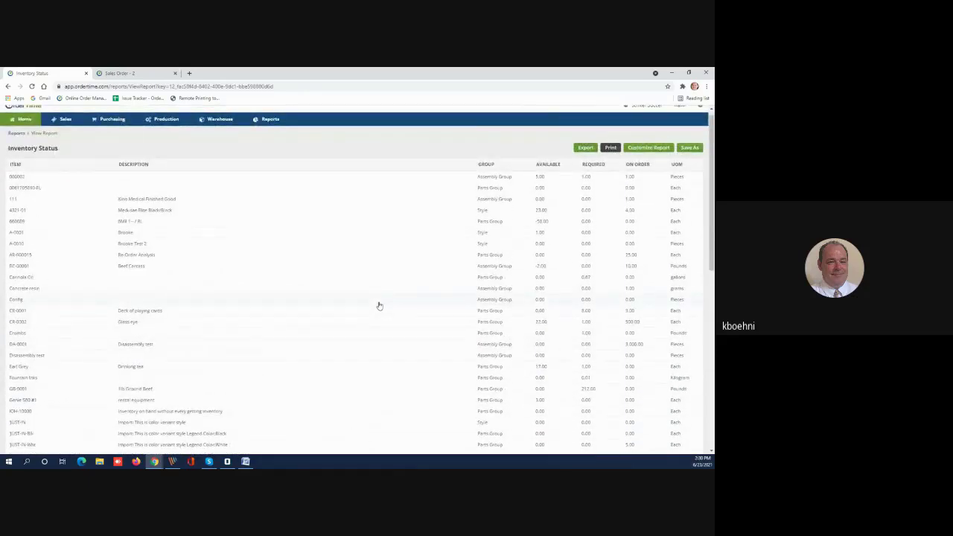
scroll(379, 306, up, 1)
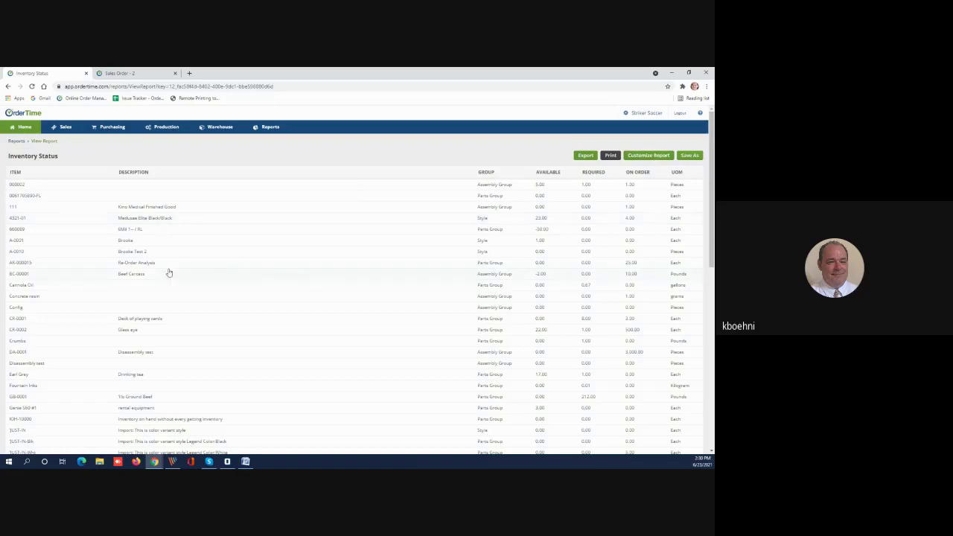
scroll(172, 271, down, 5)
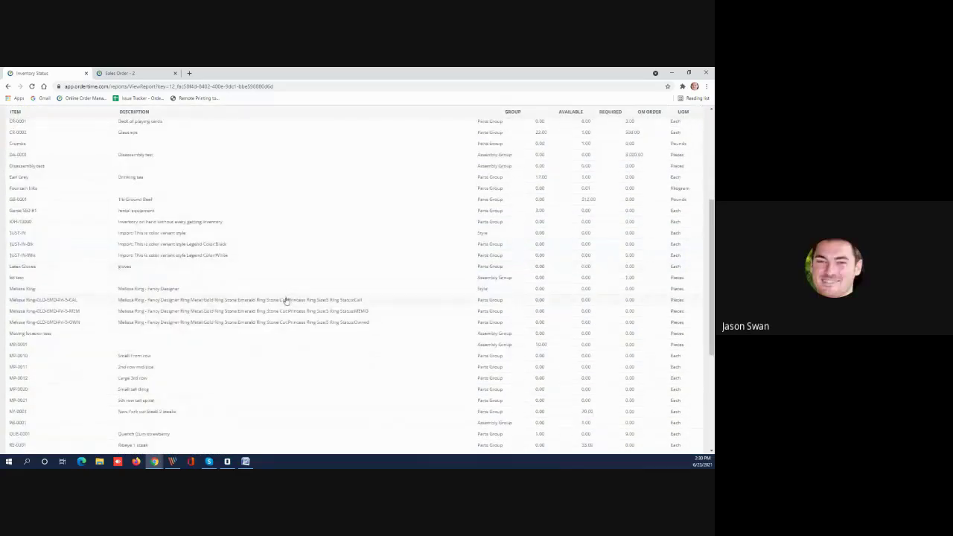
scroll(336, 317, up, 2)
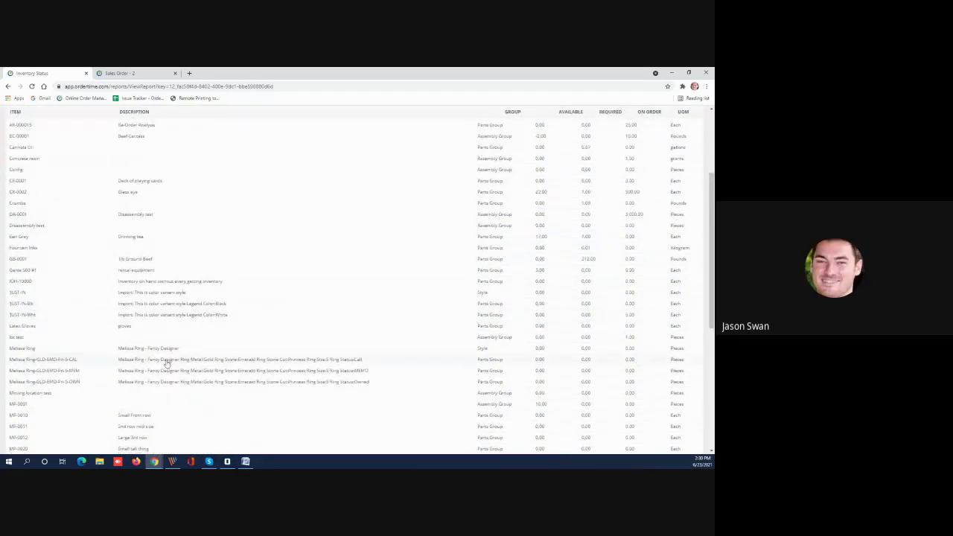
scroll(588, 180, up, 4)
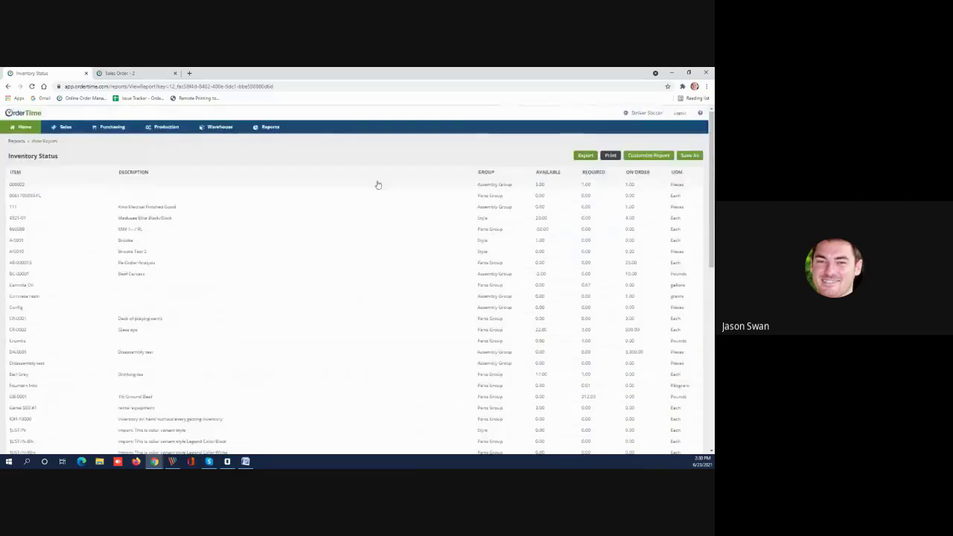
Open the full Inventory list in the other browser tab, replacing the Sales Order 2 page
key(ctrl+Tab)
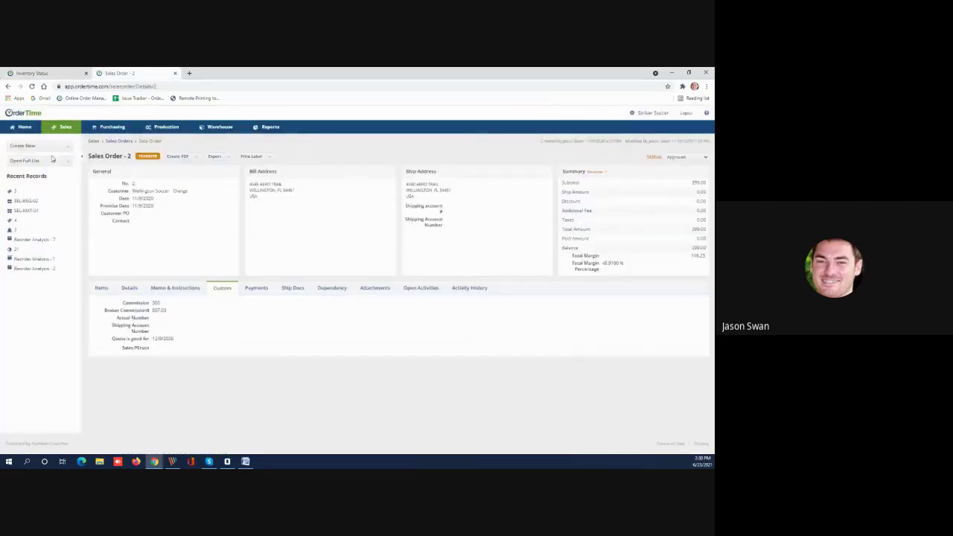
click(69, 163)
drag(68, 186, 68, 202)
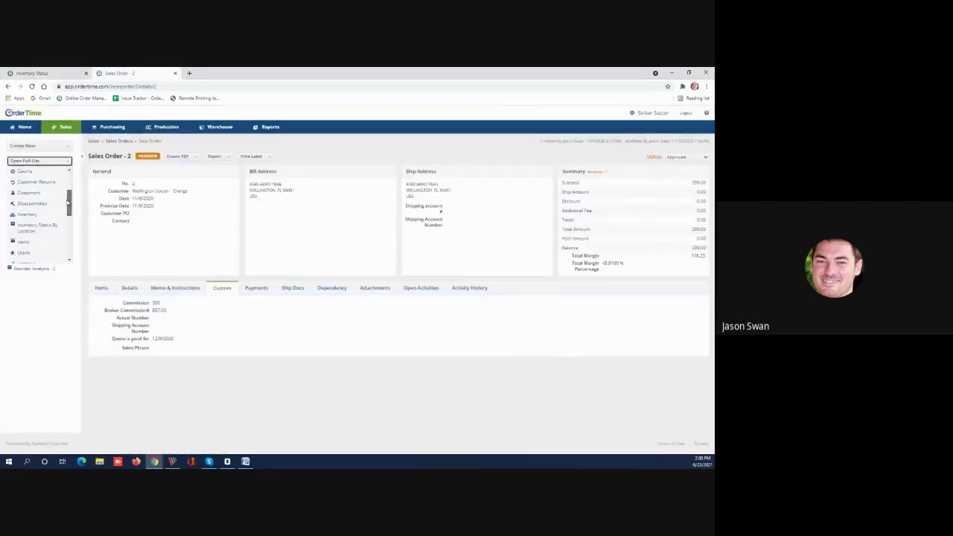
click(44, 215)
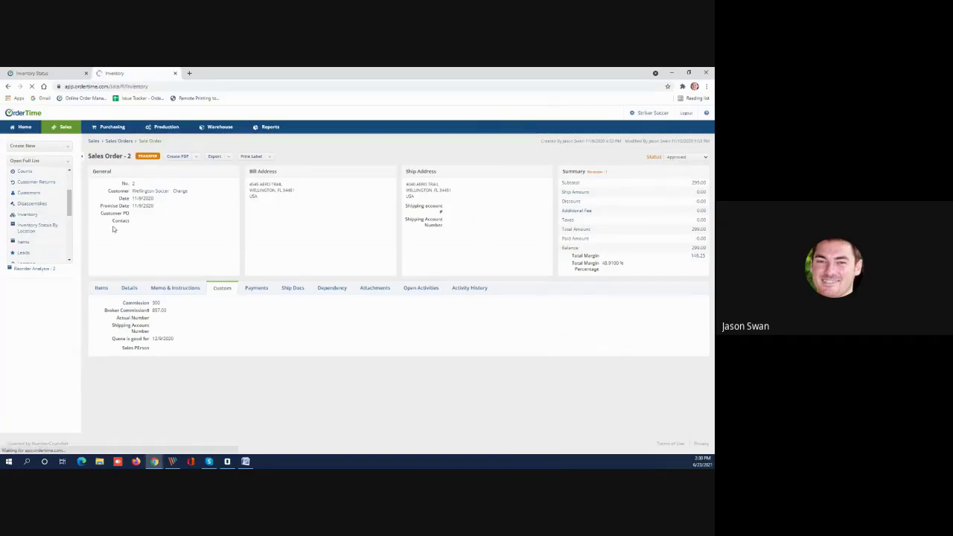
Review the full Inventory list and search it by Item for the Melissa Ring items
scroll(236, 231, down, 10)
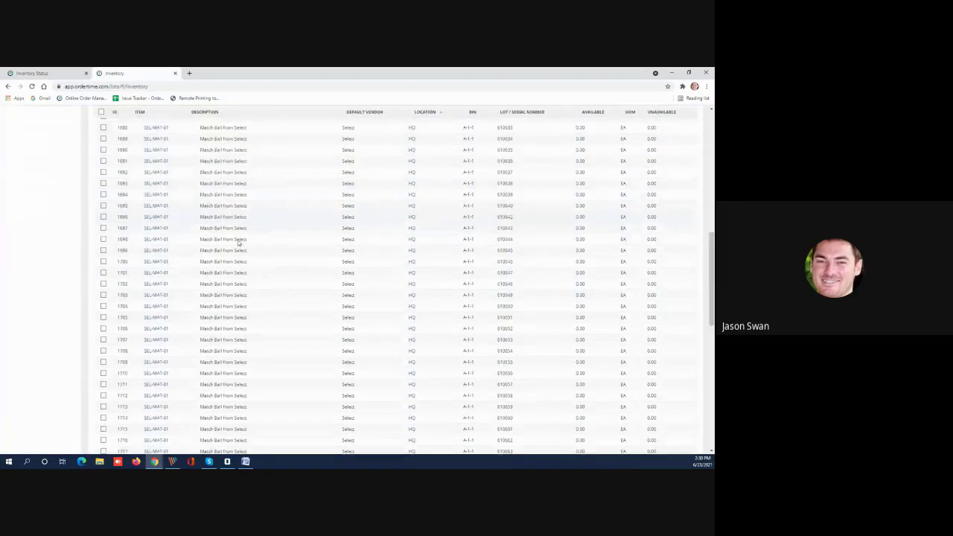
scroll(238, 242, down, 6)
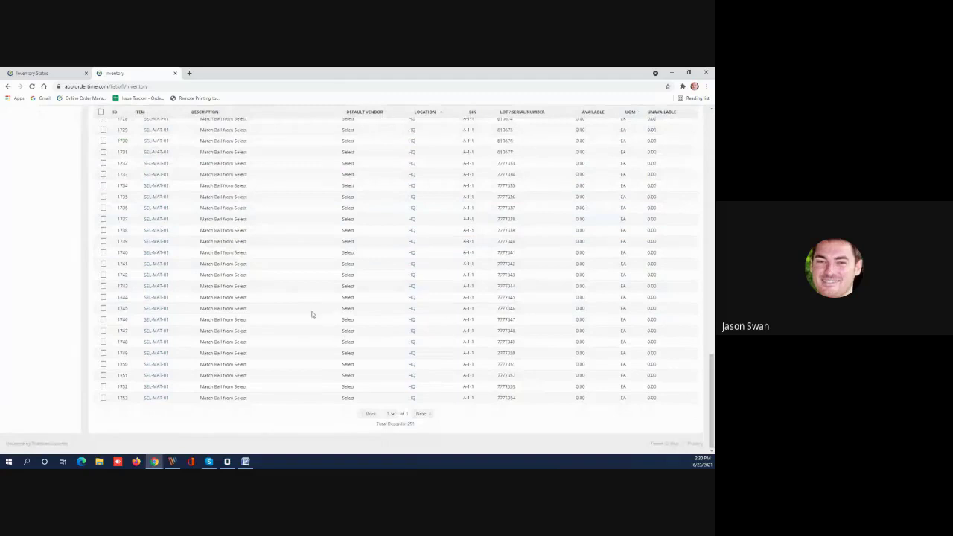
scroll(303, 266, up, 15)
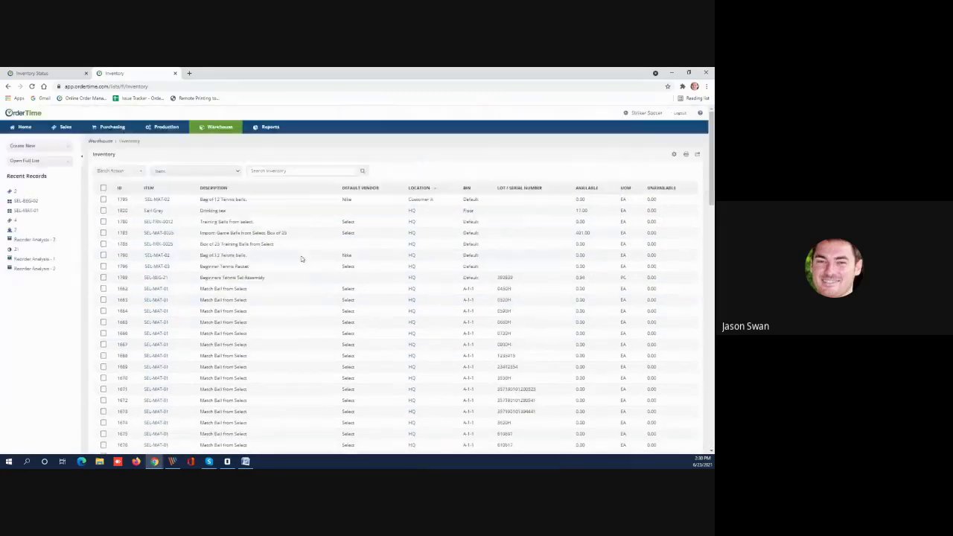
click(282, 172)
text(melu)
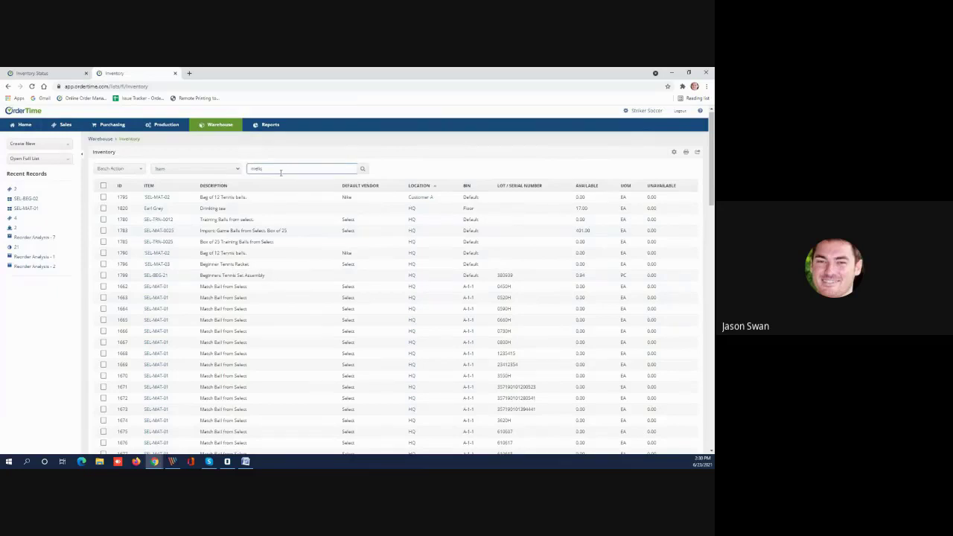
text(o)
click(363, 169)
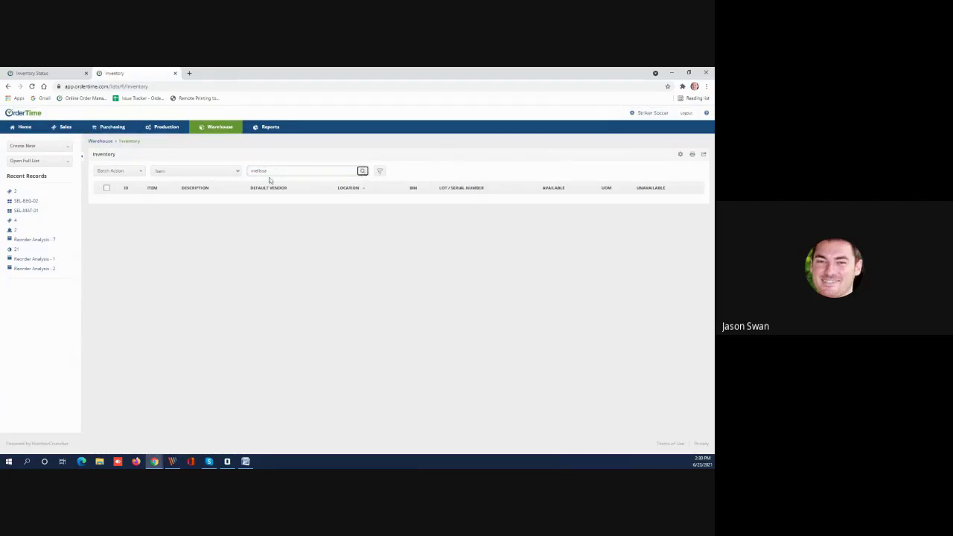
Return to the Inventory Status report and examine its items, including the Melissa Ring entries and their quantities
click(48, 73)
scroll(168, 194, down, 1)
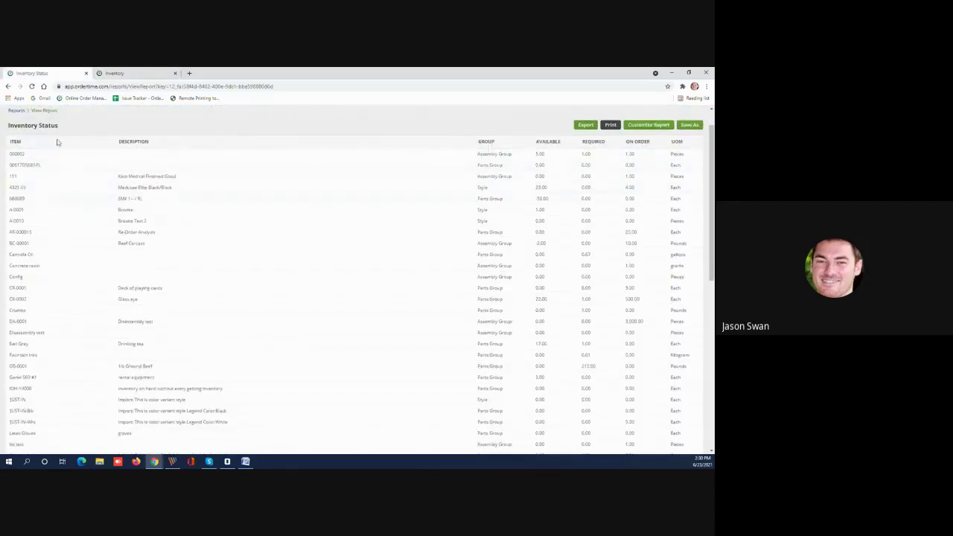
scroll(145, 240, down, 1)
scroll(147, 242, down, 3)
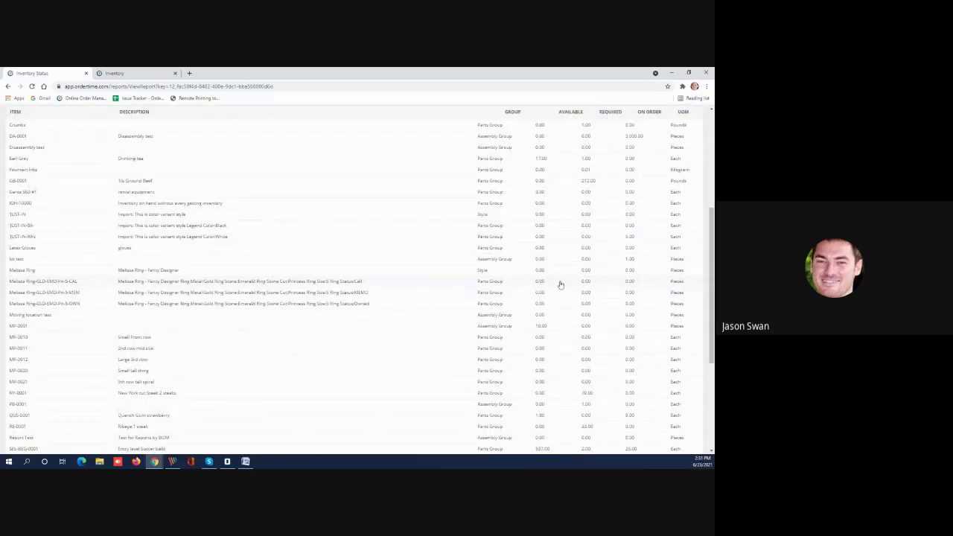
scroll(241, 202, up, 2)
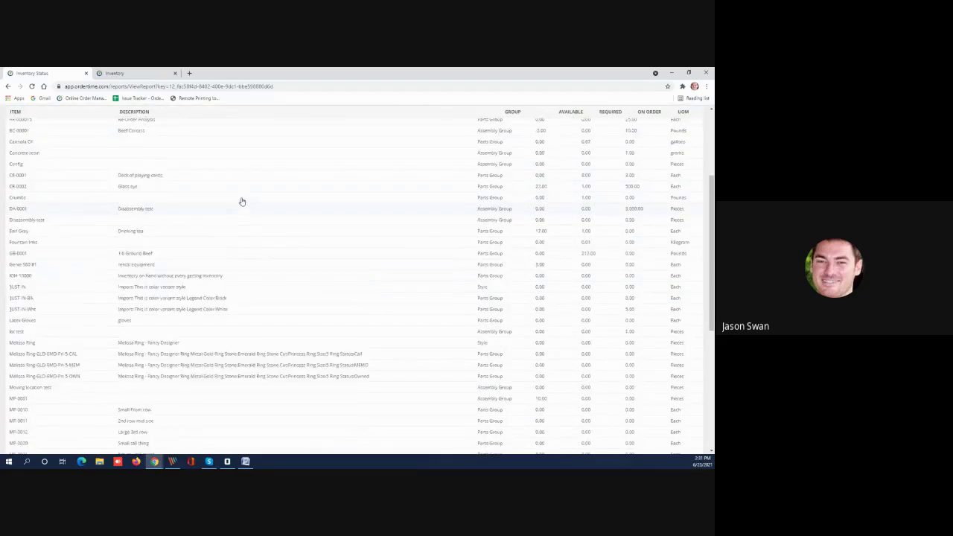
scroll(242, 202, up, 3)
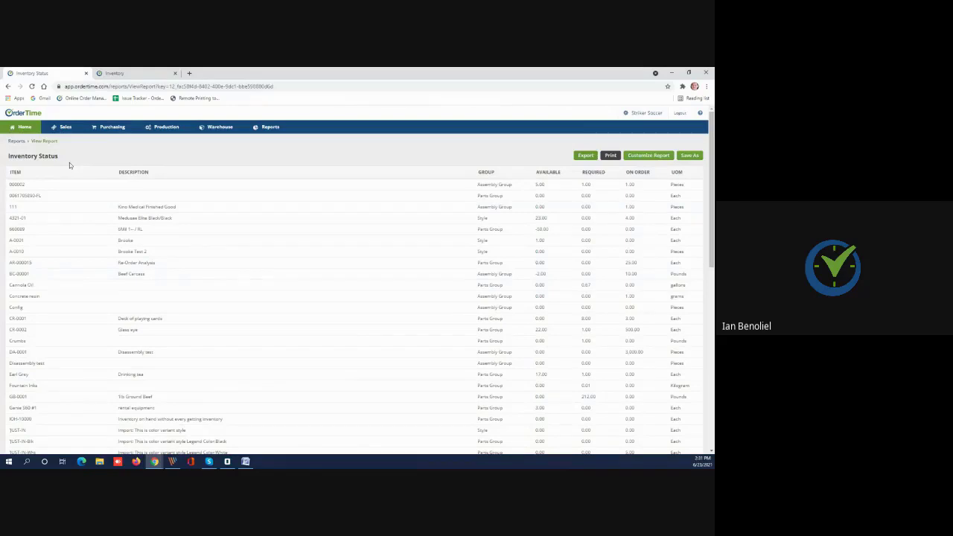
Open the full Inventory Status By Location list in the other browser tab and review its records and record total
click(128, 72)
click(65, 163)
drag(69, 181, 64, 203)
click(36, 214)
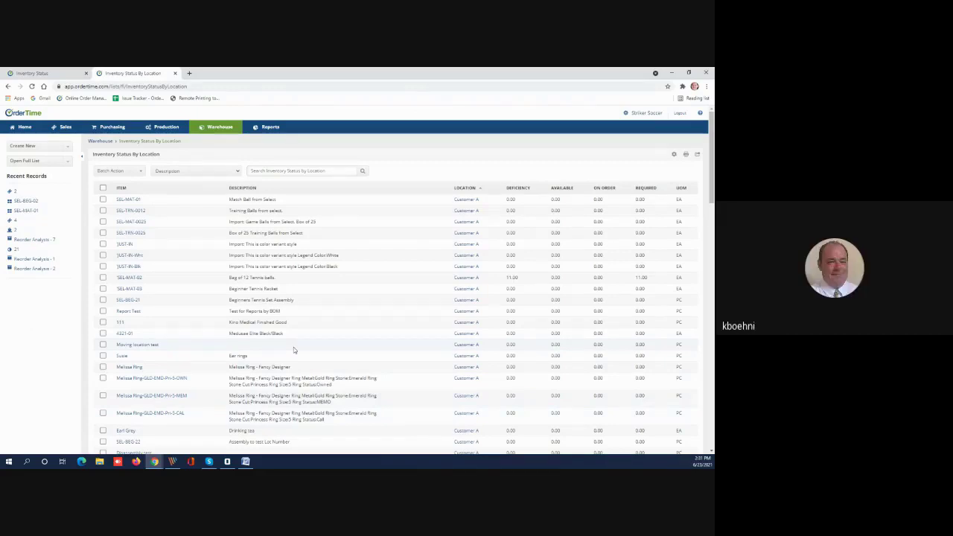
scroll(293, 347, down, 10)
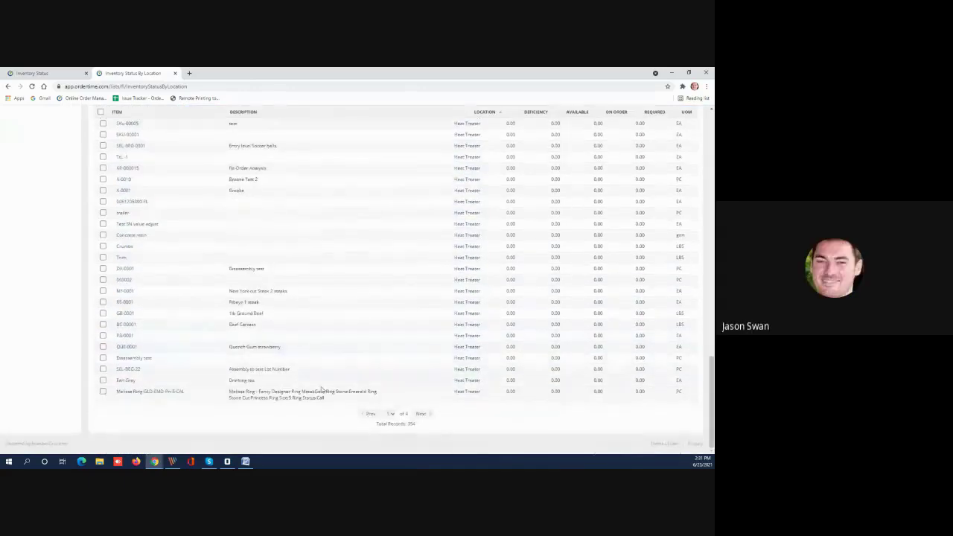
scroll(278, 308, up, 10)
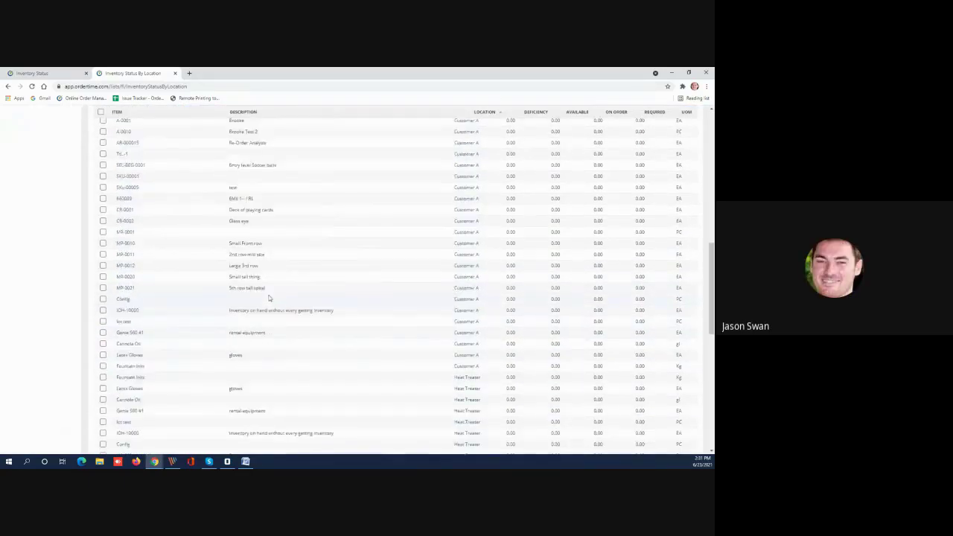
Open the full Items list and review its item types and record total
click(67, 161)
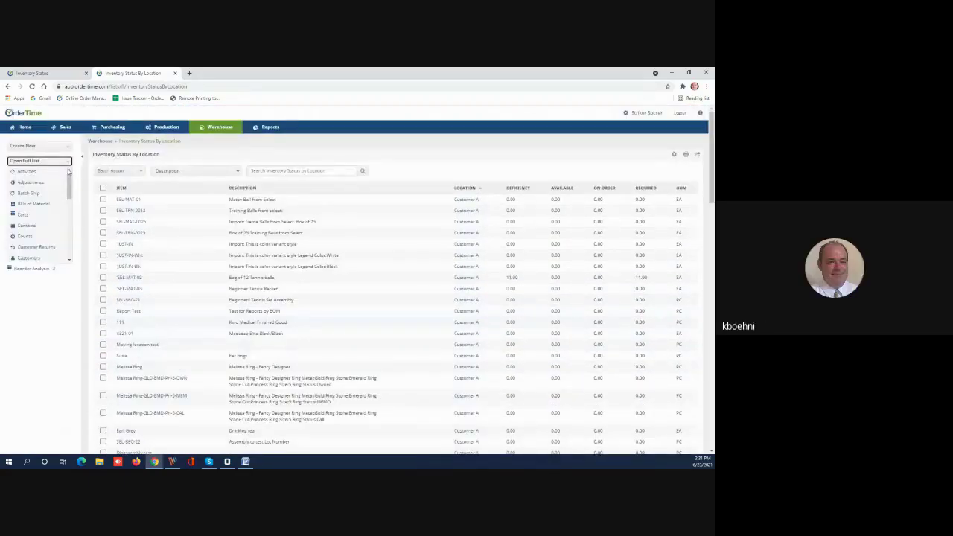
scroll(68, 193, down, 3)
scroll(67, 193, down, 2)
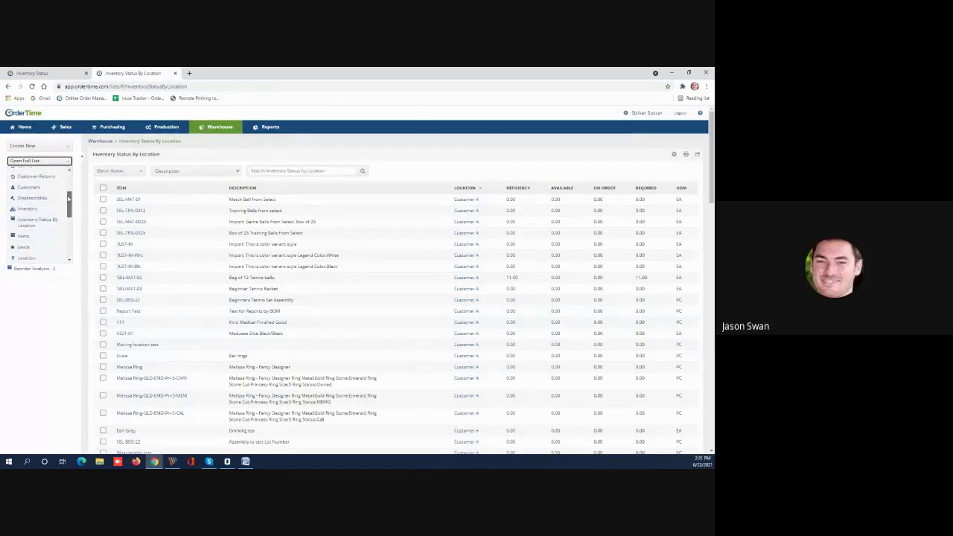
click(44, 229)
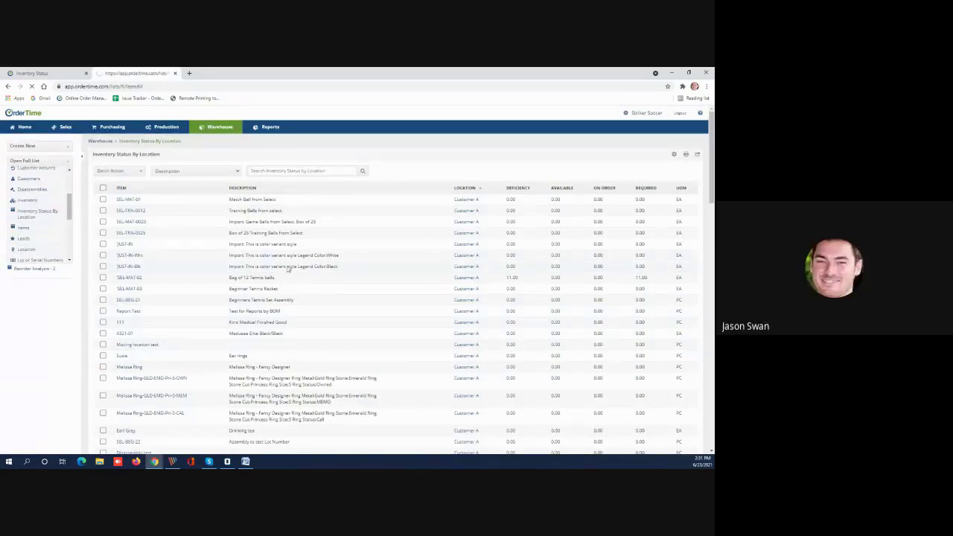
scroll(350, 316, down, 10)
scroll(350, 318, down, 10)
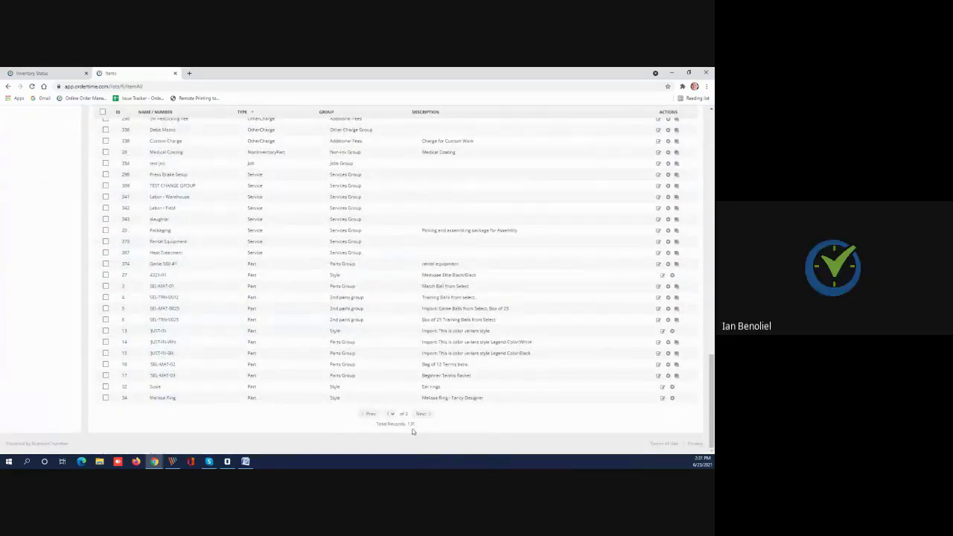
scroll(291, 366, up, 15)
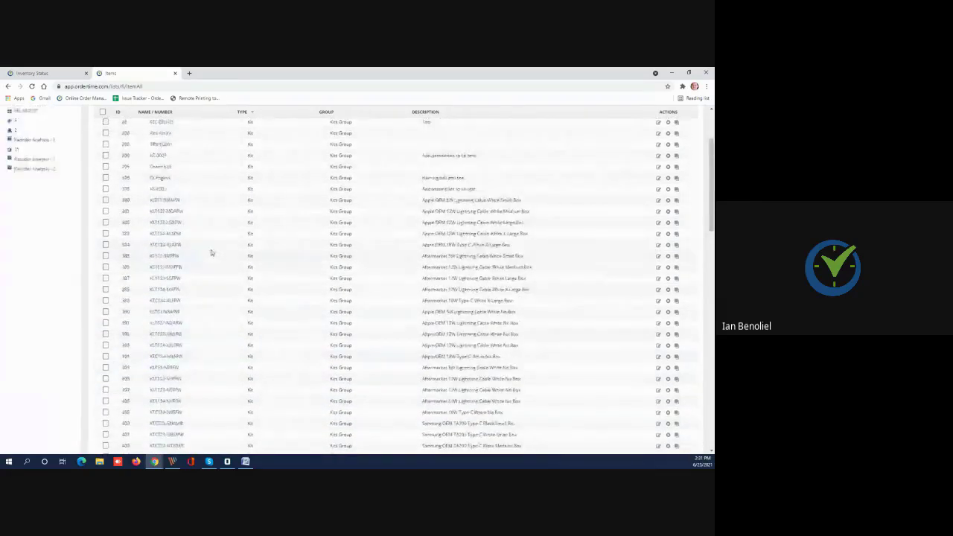
scroll(211, 253, up, 3)
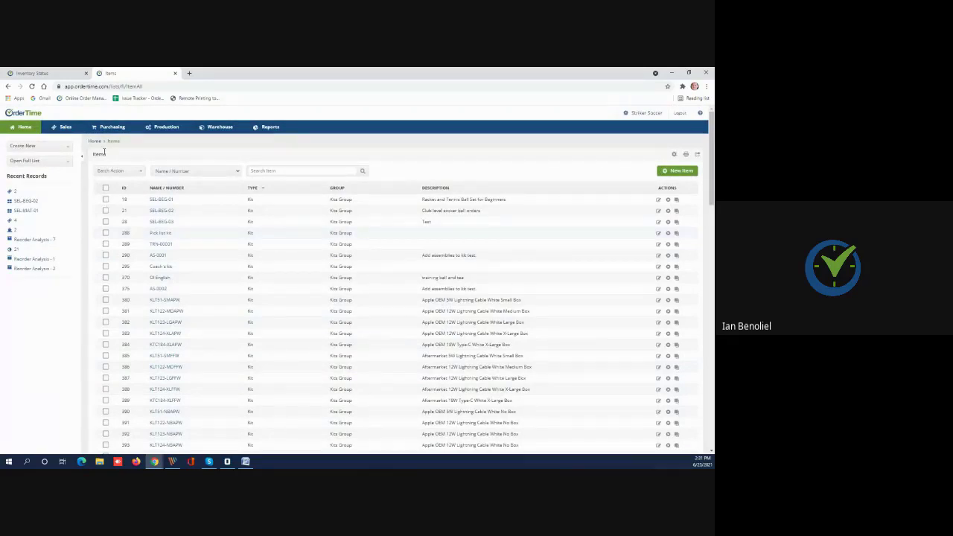
Check back on the Inventory Status report, then reopen the Inventory Status By Location list in place of the Items list
click(32, 72)
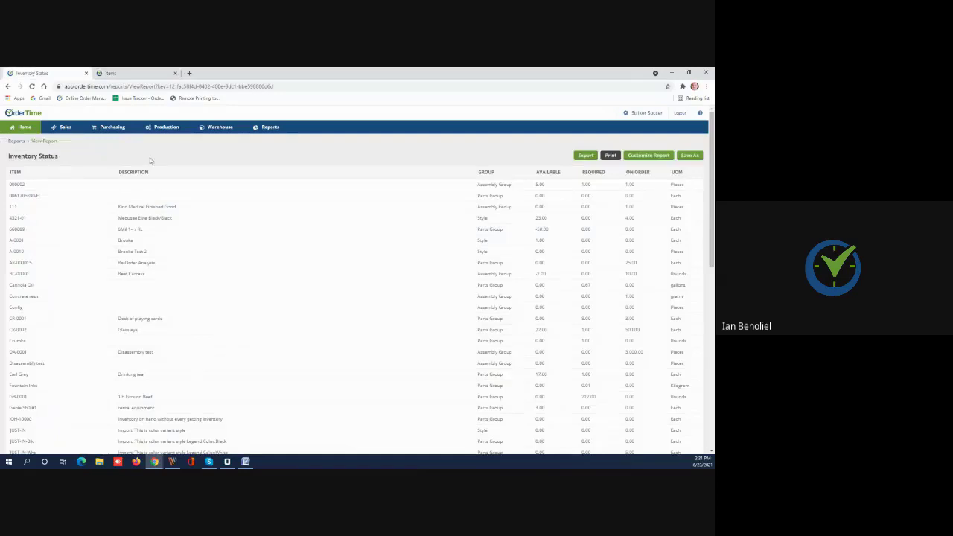
click(140, 71)
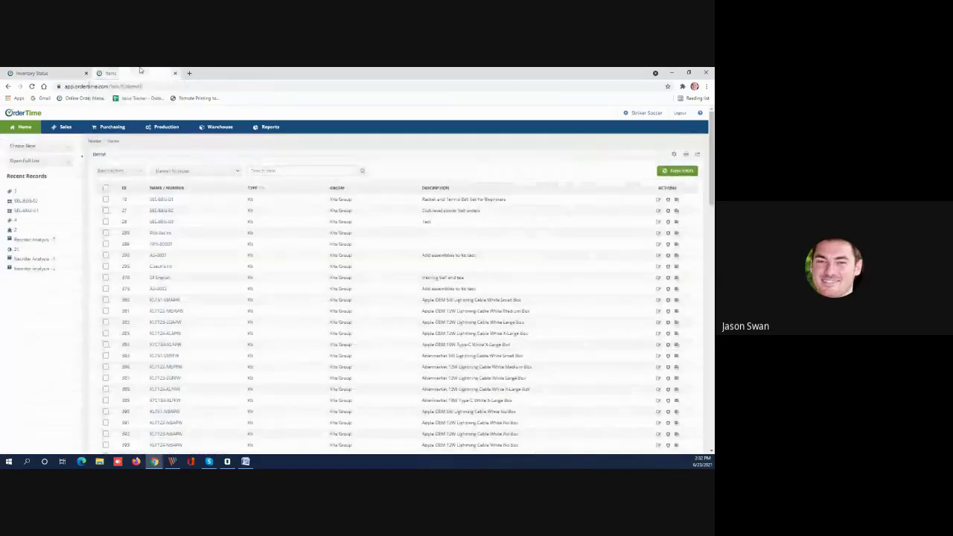
click(68, 162)
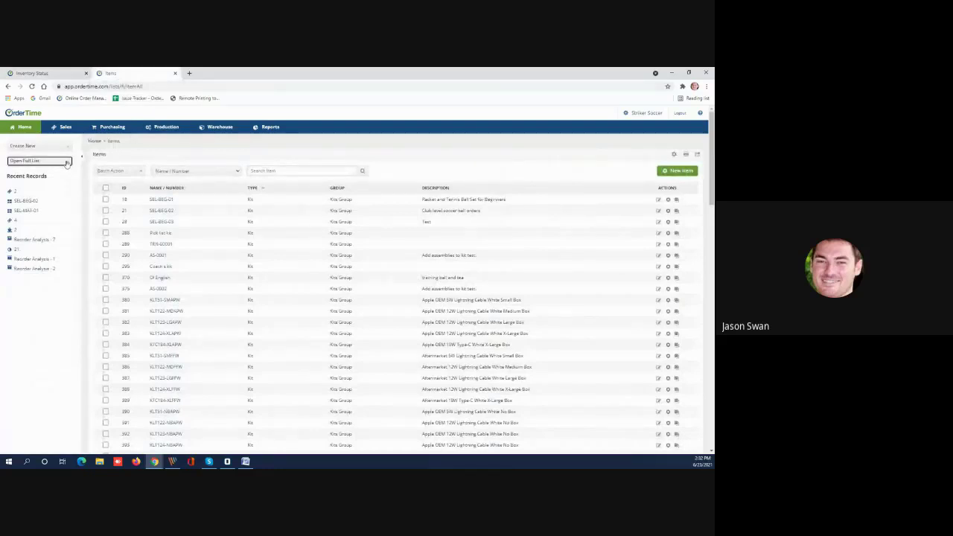
scroll(68, 198, down, 3)
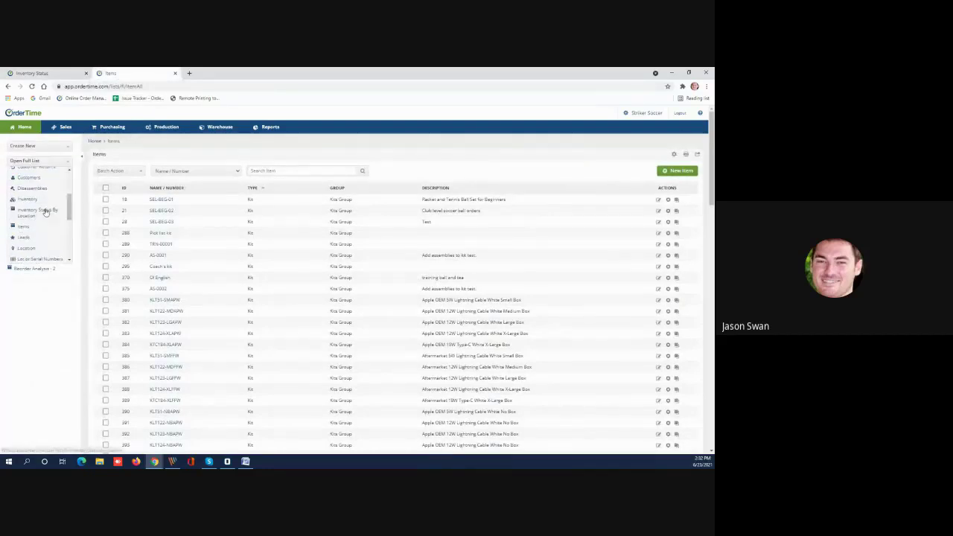
click(45, 212)
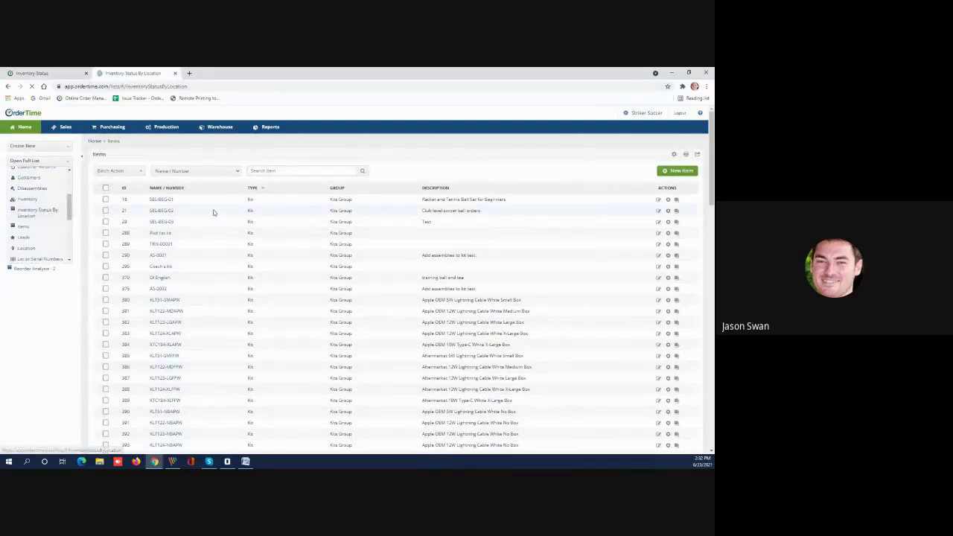
Filter the Inventory Status By Location list to records with Location in HQ and save the list options
click(673, 154)
click(316, 272)
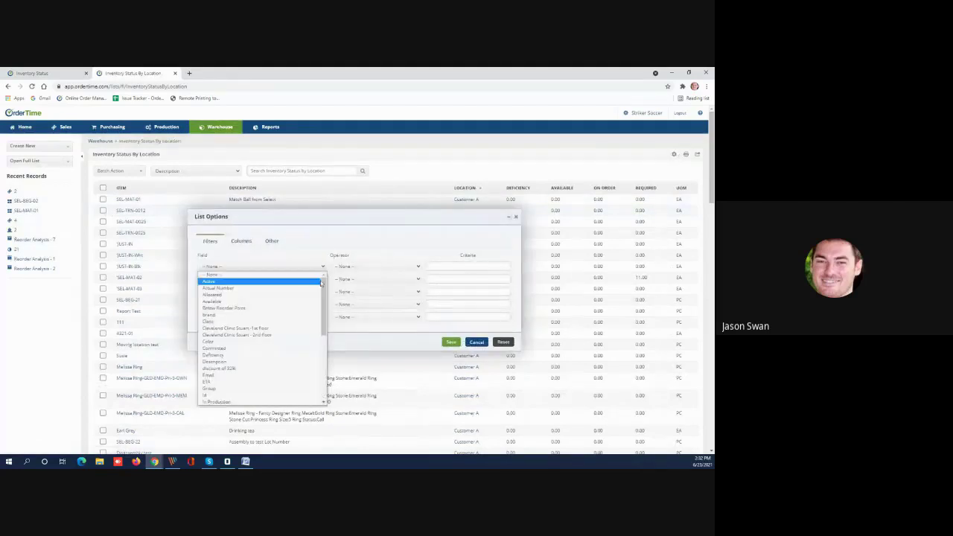
drag(323, 280, 323, 323)
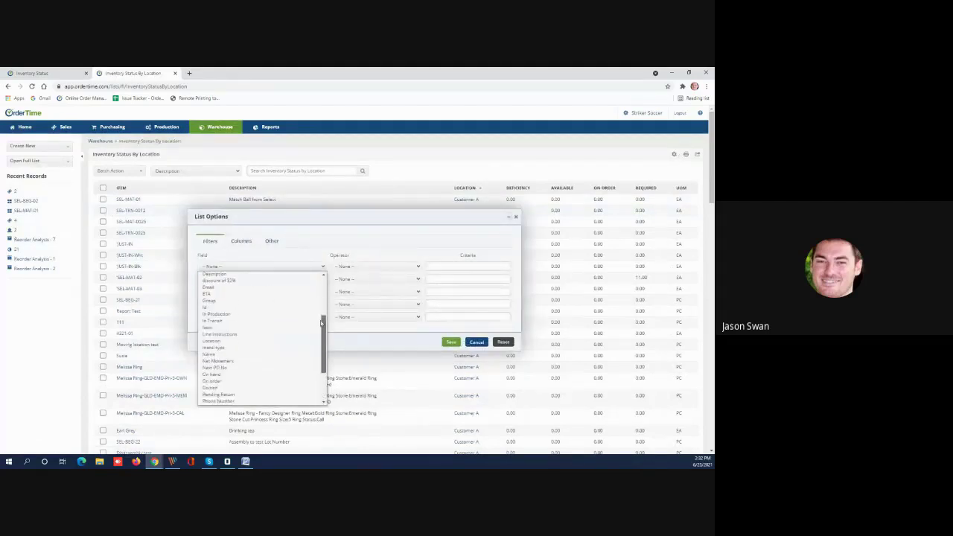
click(305, 339)
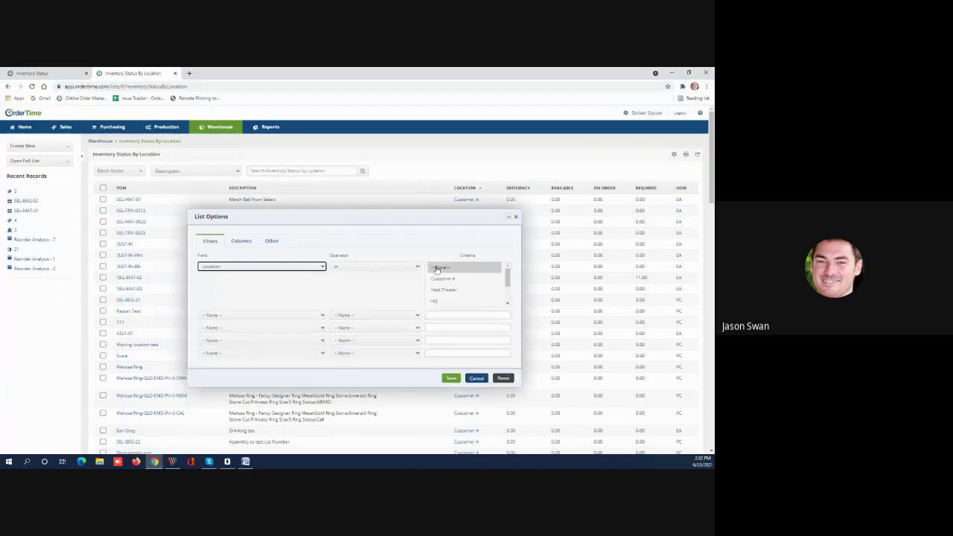
click(447, 301)
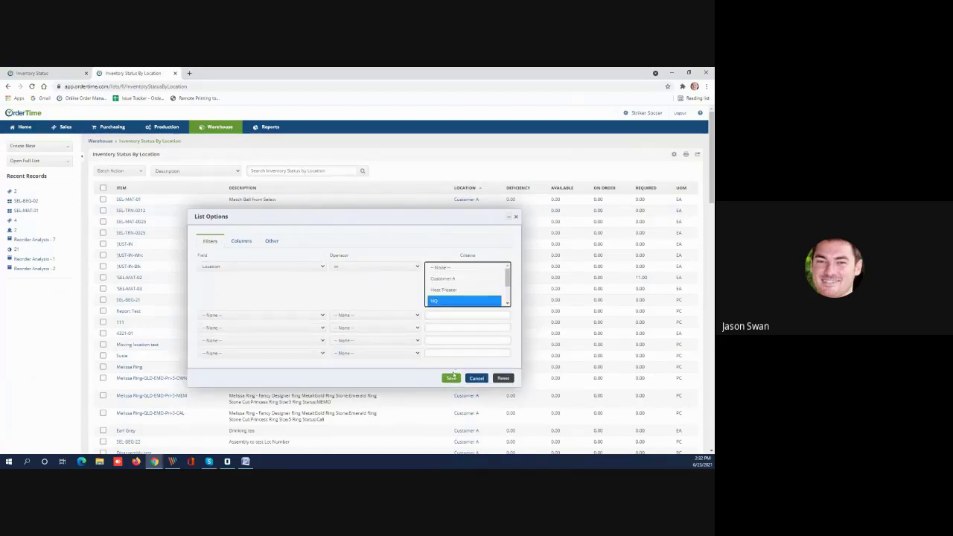
click(452, 379)
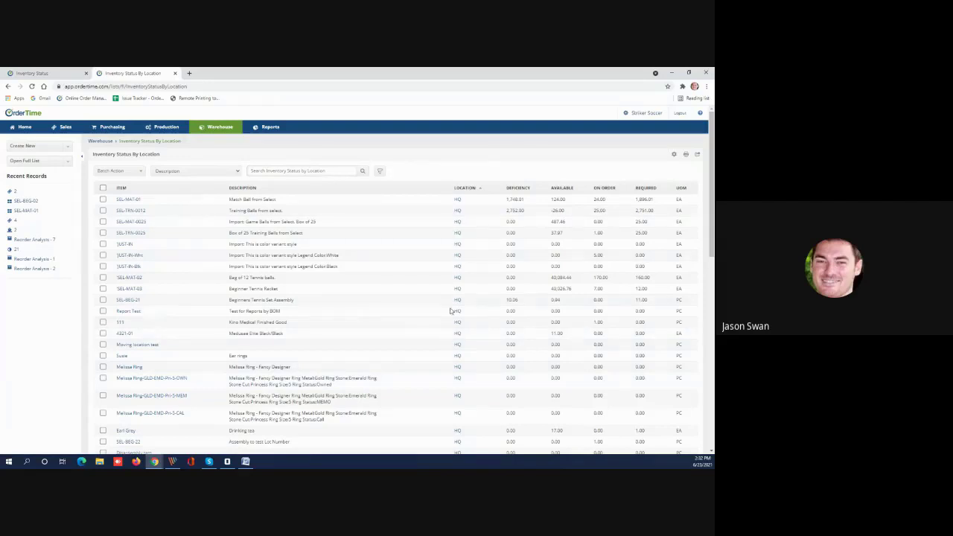
Examine the HQ-filtered records down to the record total at the end of the list
scroll(409, 294, down, 3)
scroll(410, 295, down, 10)
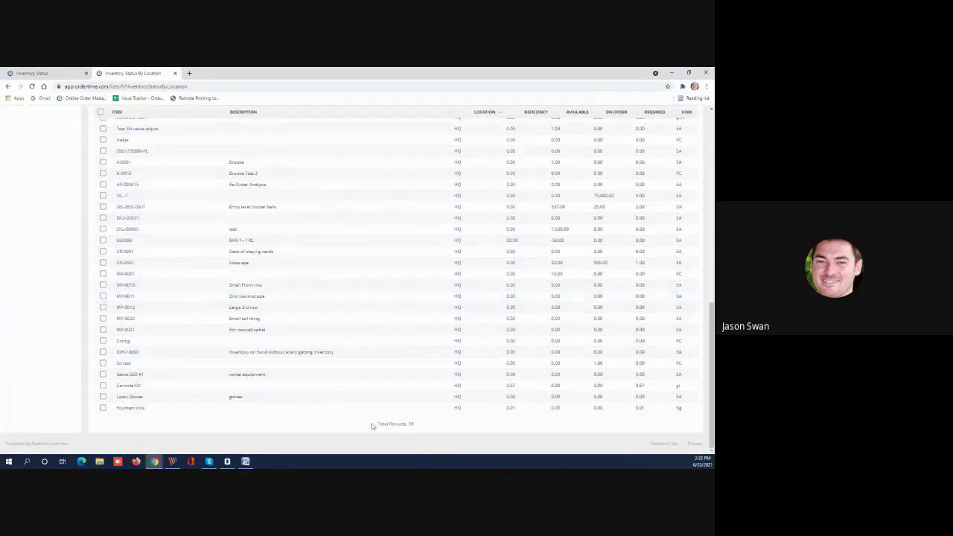
scroll(389, 415, up, 1)
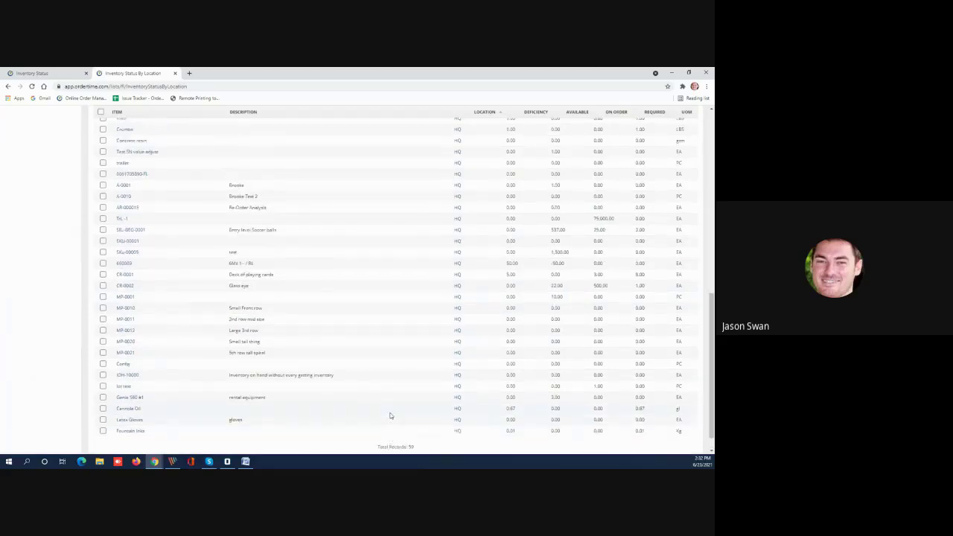
scroll(389, 415, up, 3)
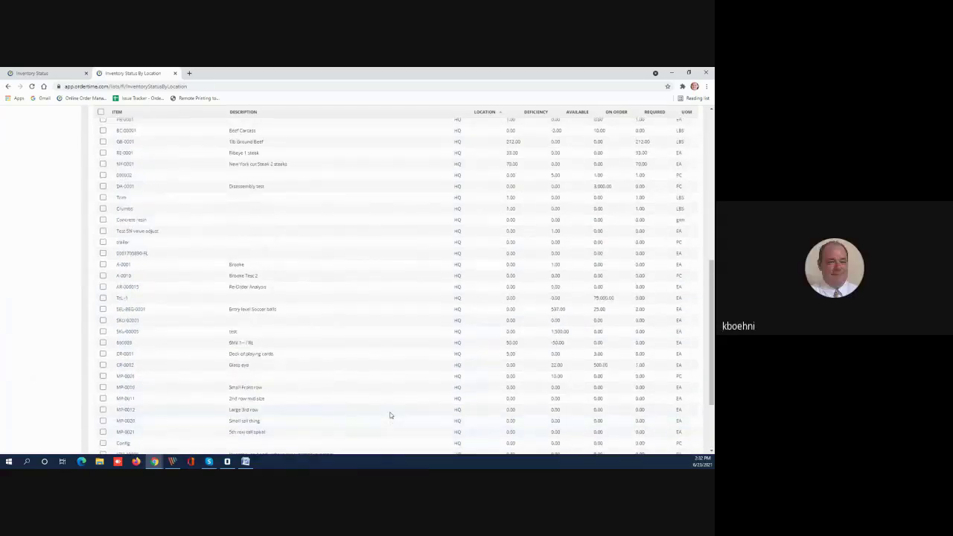
scroll(390, 415, up, 5)
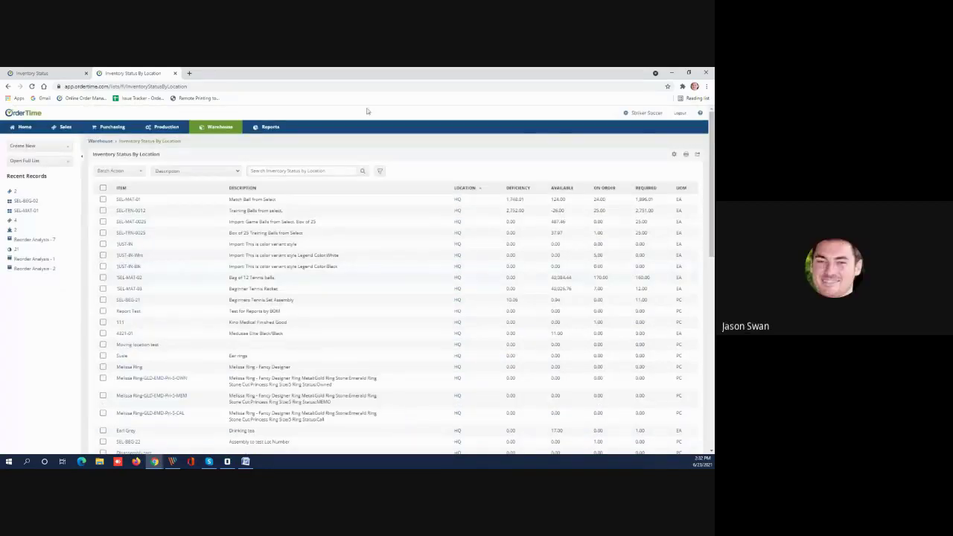
Return to the Inventory Status report's browser tab, open the full reports list, and browse to the Sales reports
click(45, 73)
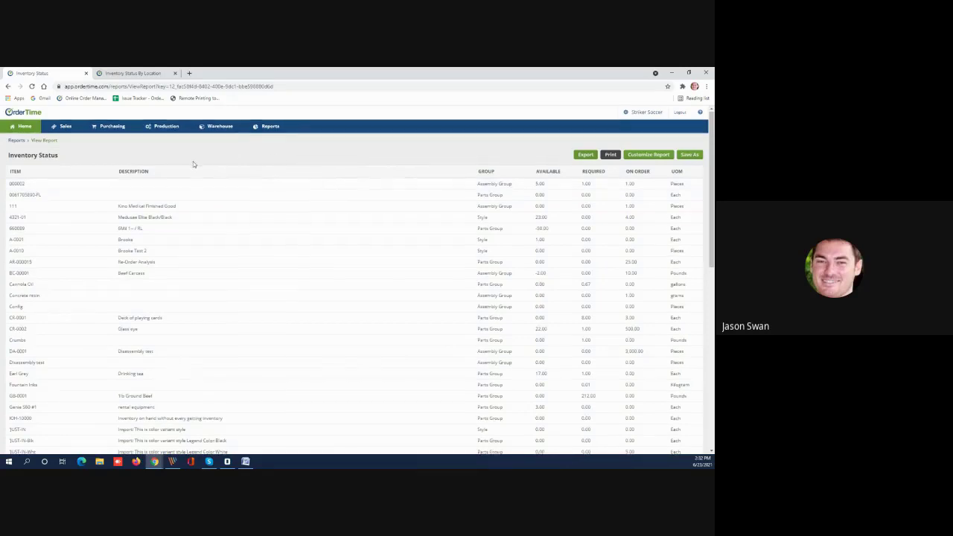
click(270, 122)
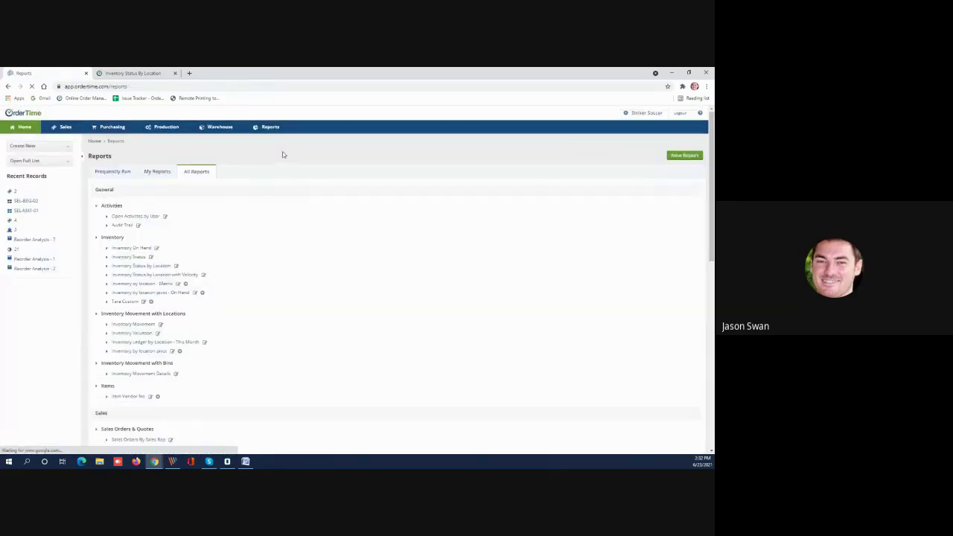
scroll(260, 225, down, 4)
scroll(261, 225, down, 2)
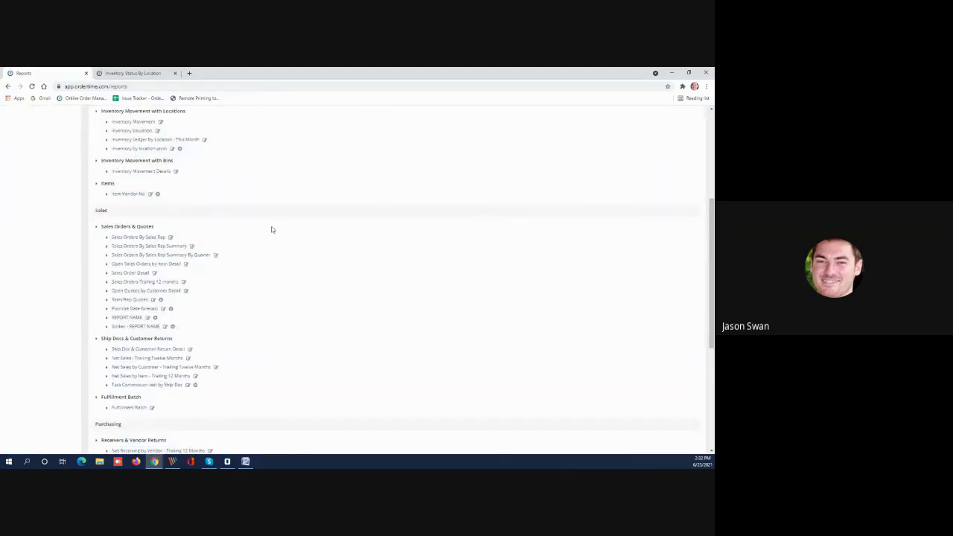
Start a new report from the Ship Docs & Customer Returns source and set its type to Summary
scroll(271, 229, down, 1)
scroll(266, 227, down, 1)
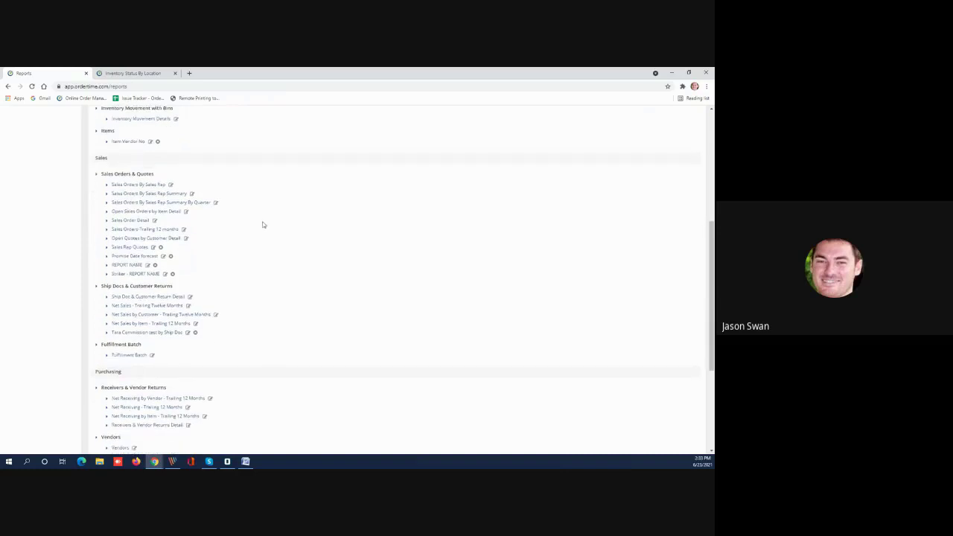
scroll(300, 256, up, 5)
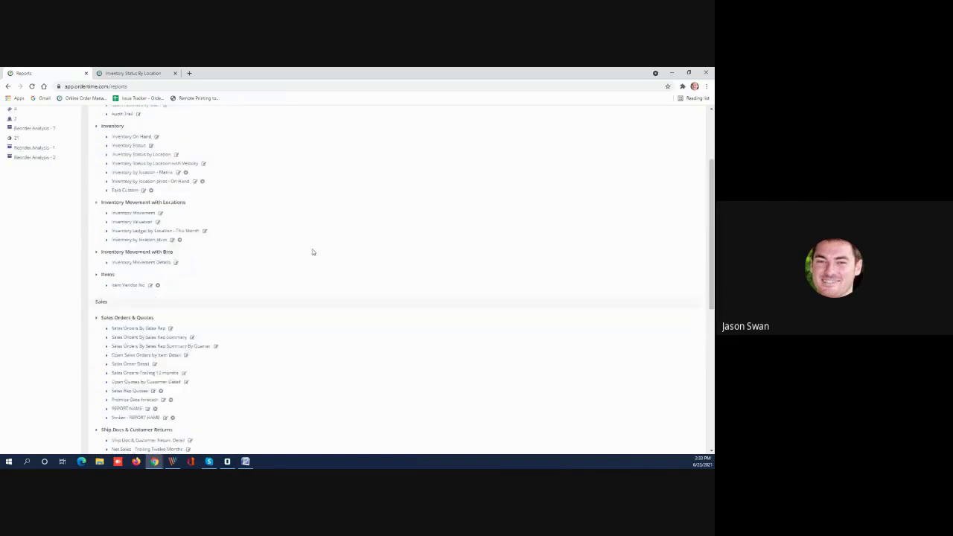
scroll(513, 211, up, 3)
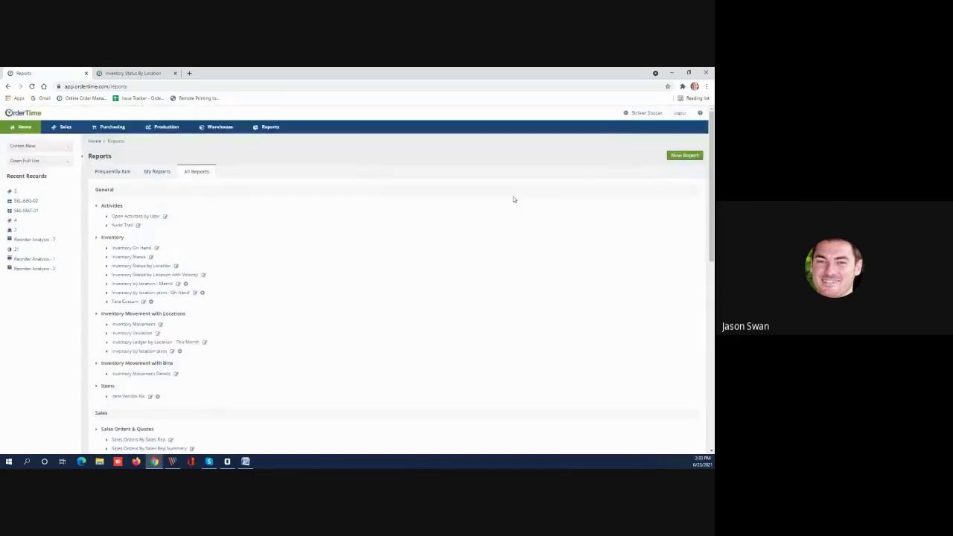
click(678, 157)
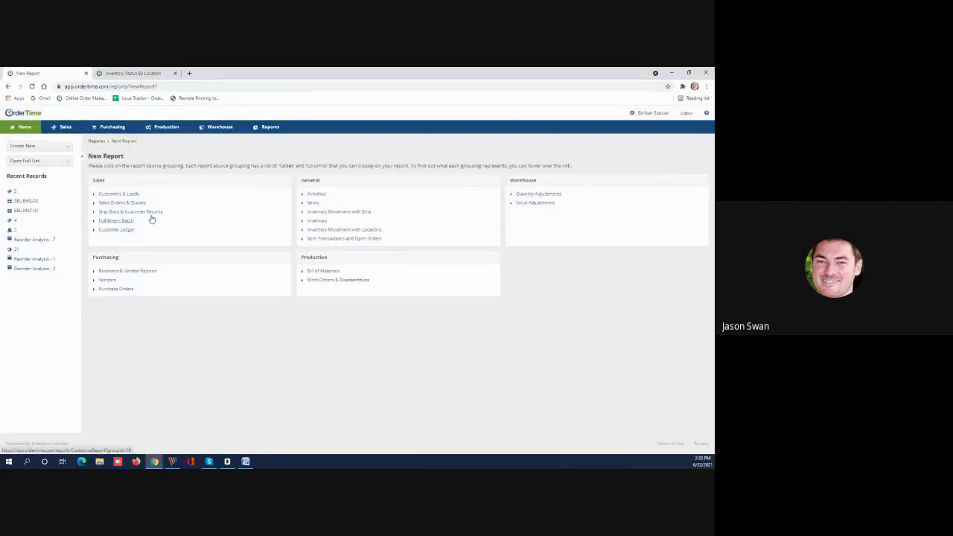
mouse_move(127, 198)
click(126, 213)
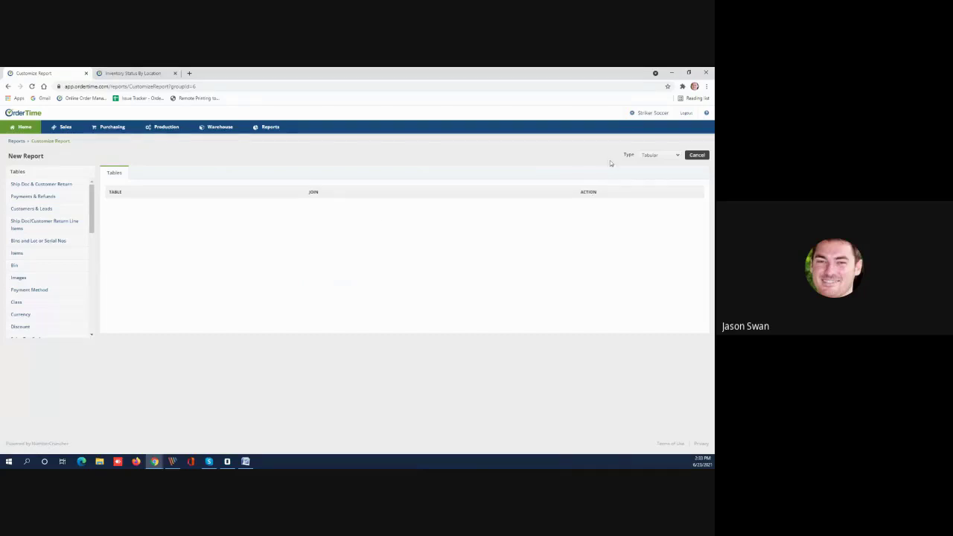
click(653, 156)
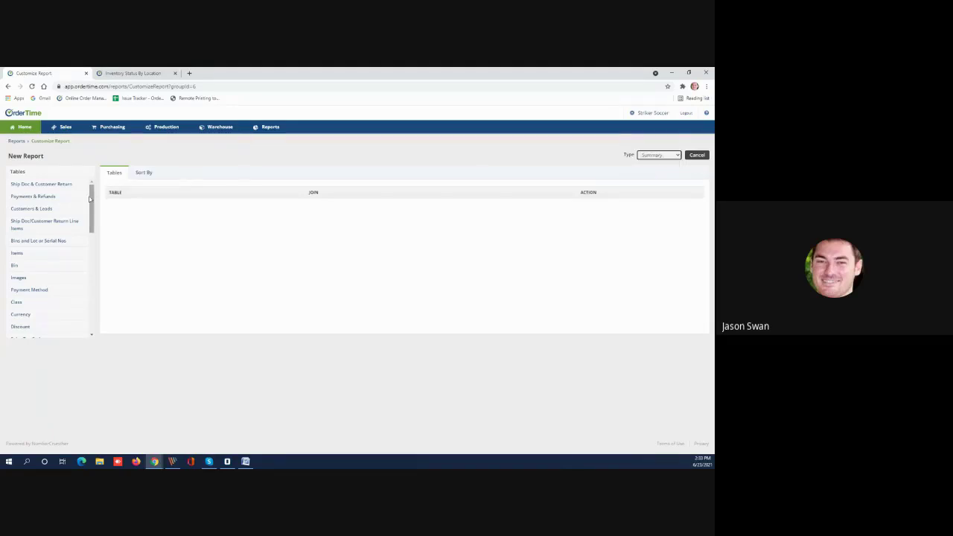
Add the Ship Doc & Customer Return, Customers & Leads, Ship Doc/Customer Return Line Items and Items tables to the report
click(44, 187)
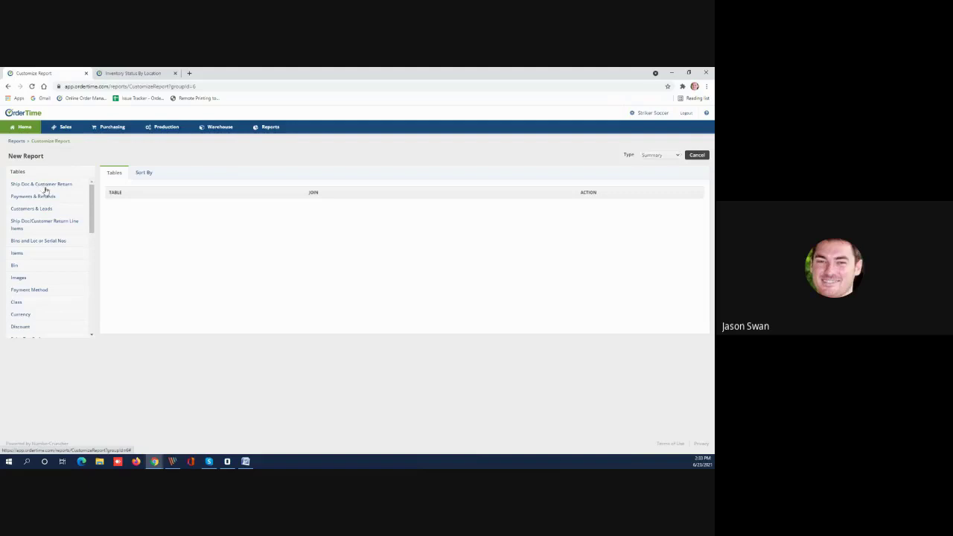
drag(45, 190, 174, 228)
drag(45, 199, 184, 238)
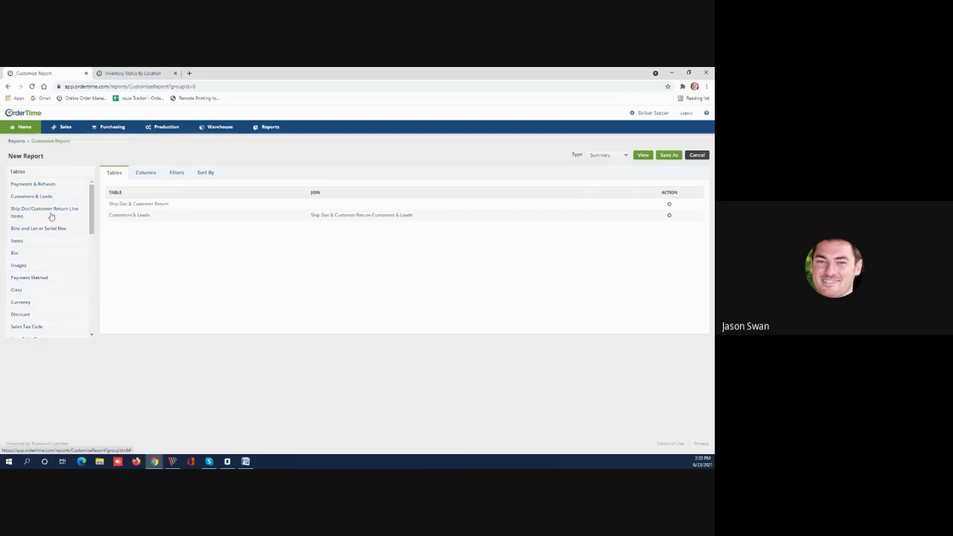
drag(51, 217, 157, 258)
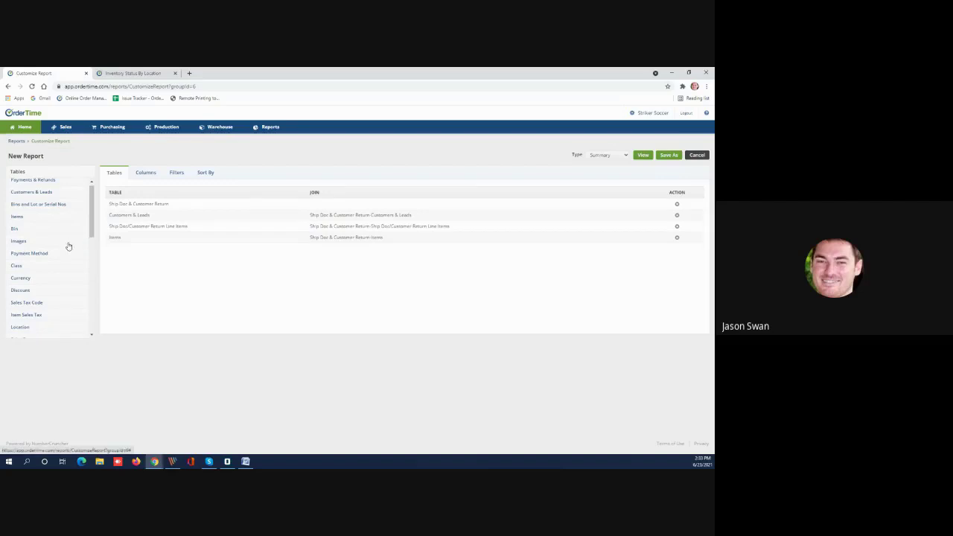
Add the Name column from the Customers & Leads table to the report
click(141, 176)
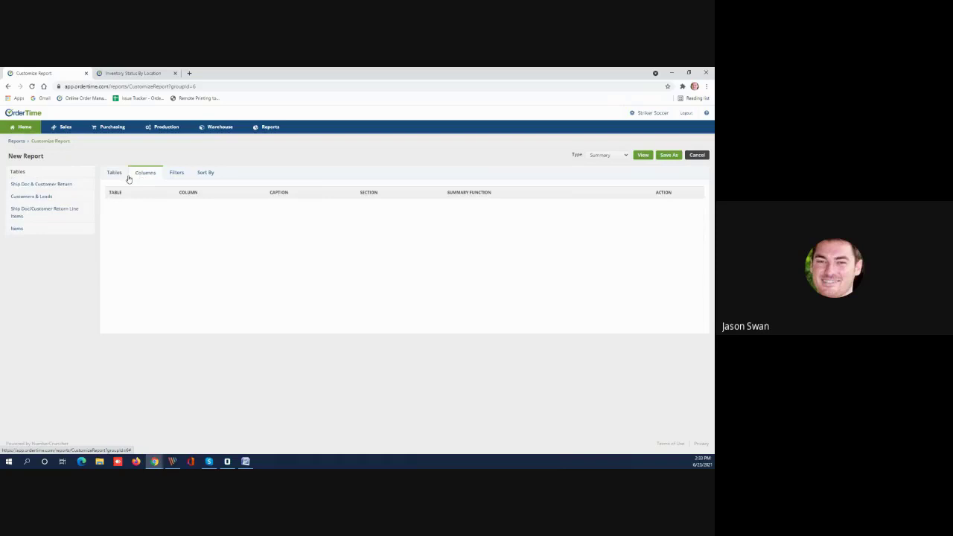
click(64, 197)
drag(90, 194, 171, 236)
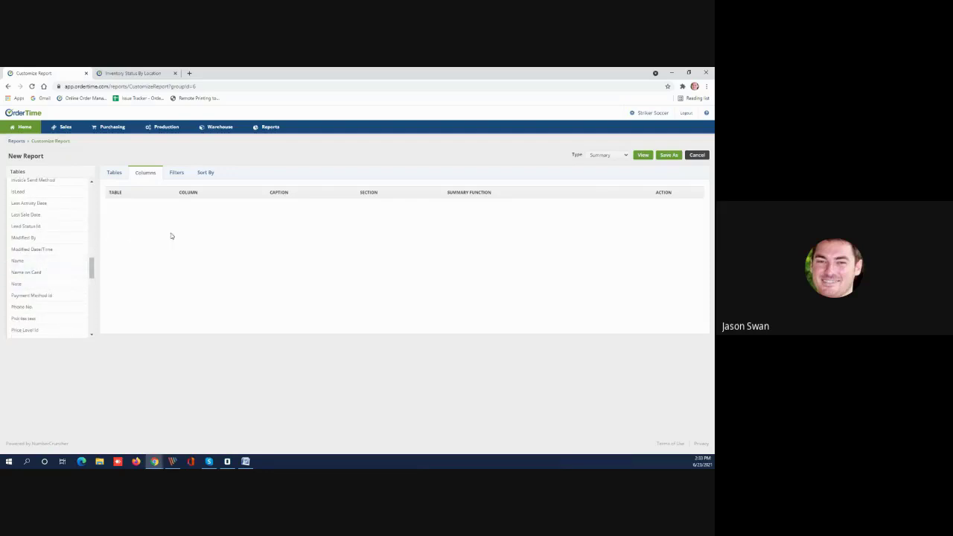
drag(101, 271, 119, 253)
scroll(52, 246, up, 10)
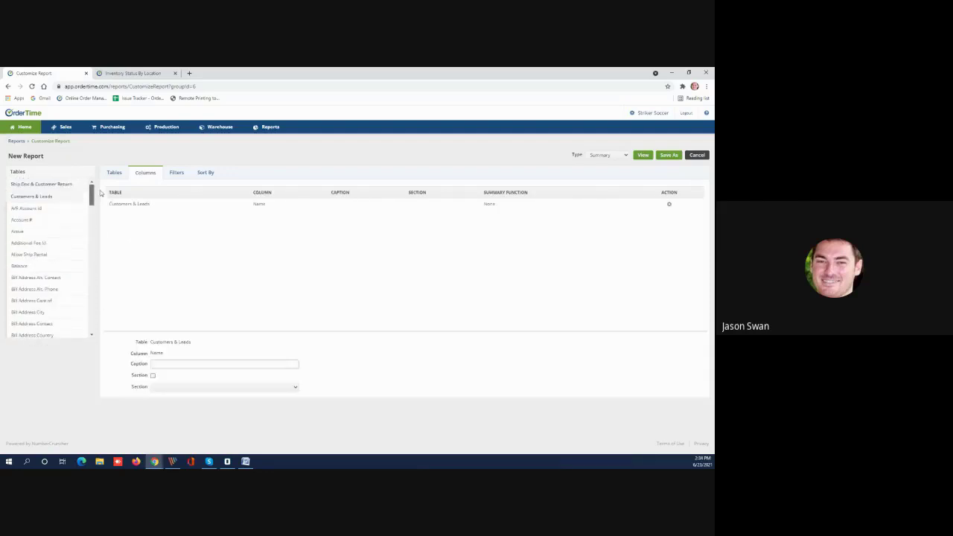
Add the Total Amount column from Ship Doc & Customer Return, choose its summary function, and view the report
click(63, 200)
click(64, 185)
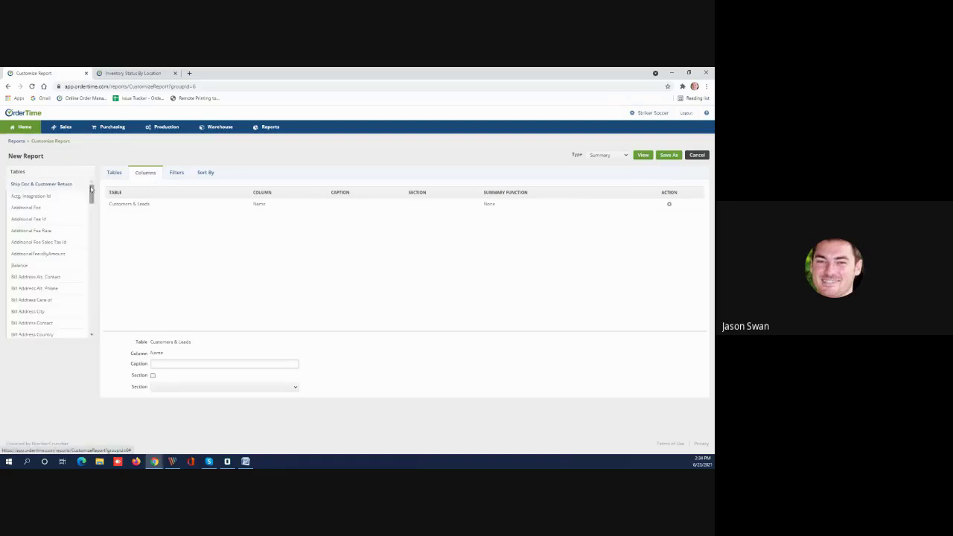
scroll(91, 191, down, 1)
drag(91, 191, 194, 237)
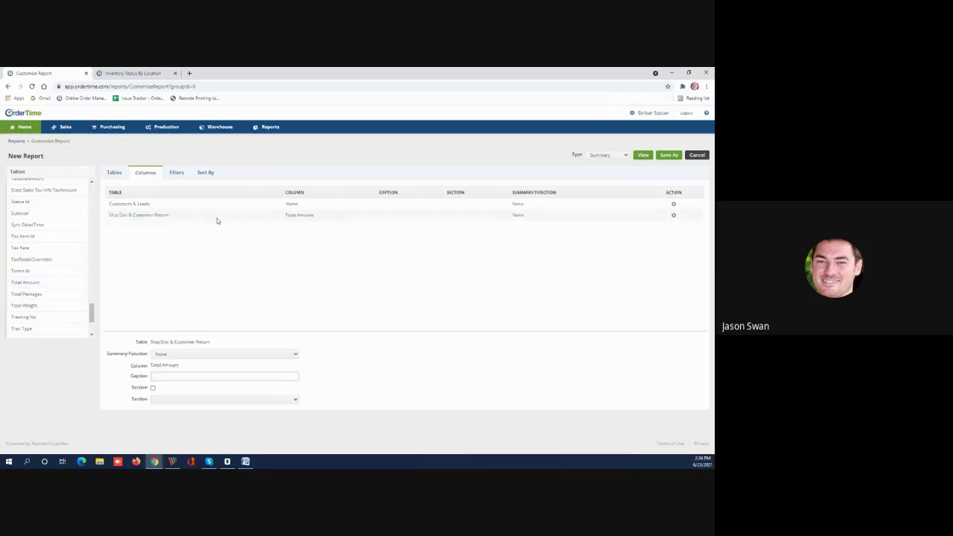
click(295, 360)
click(244, 377)
click(643, 156)
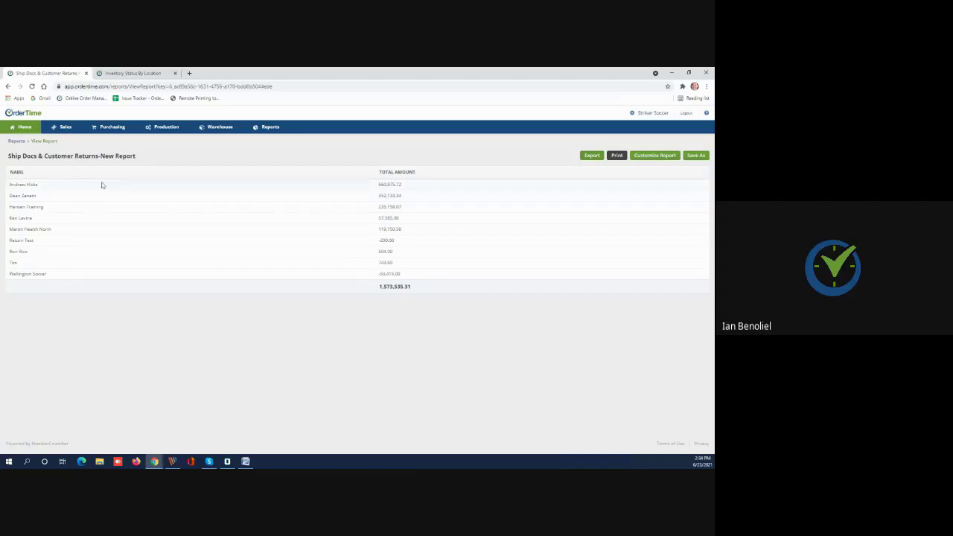
Remove the Ship Doc/Customer Return Line Items and Items tables from the report and view it again
click(653, 159)
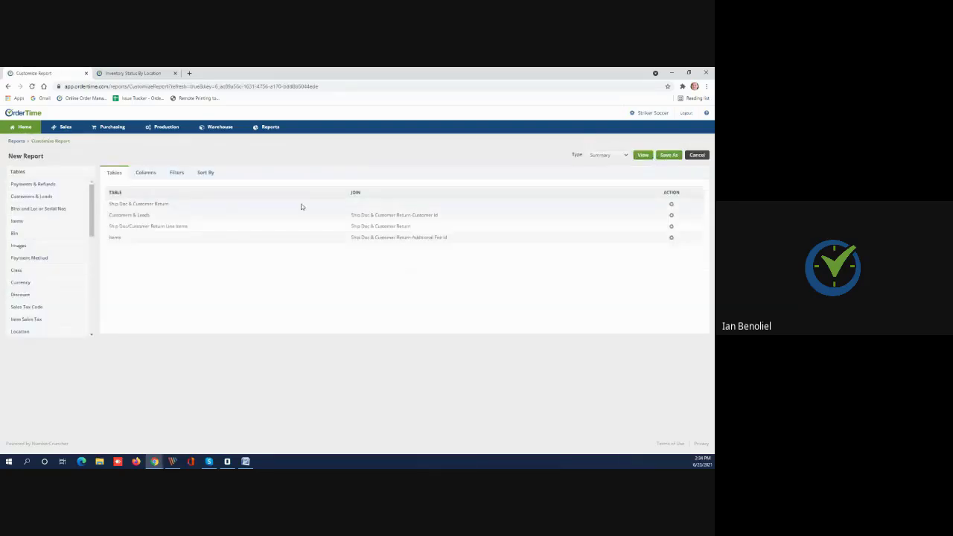
click(669, 228)
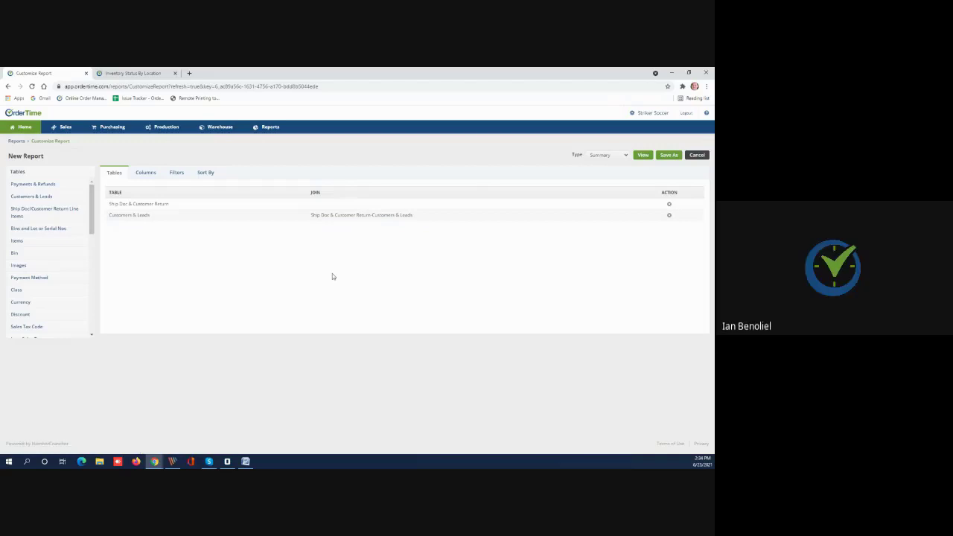
click(641, 156)
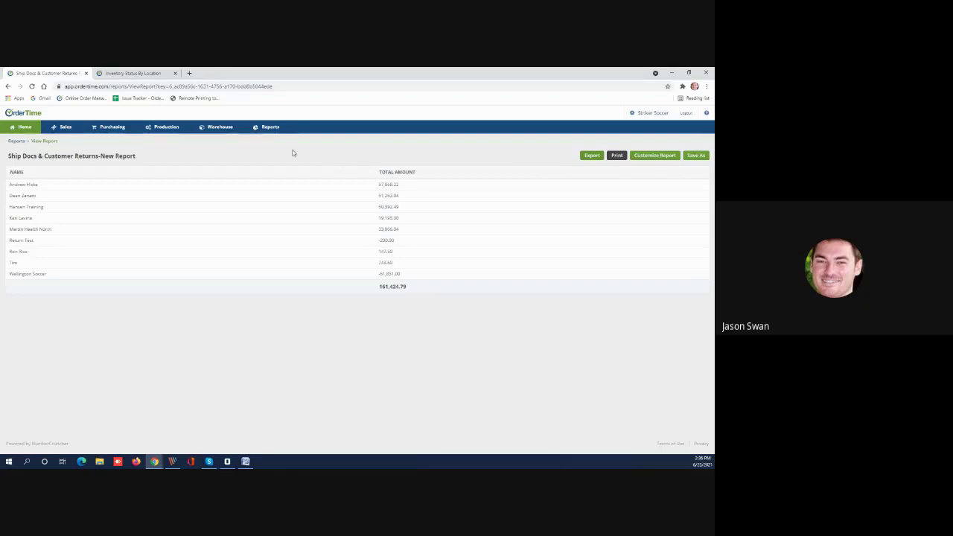
View the Inventory On Hand report and return to the full reports list
click(272, 127)
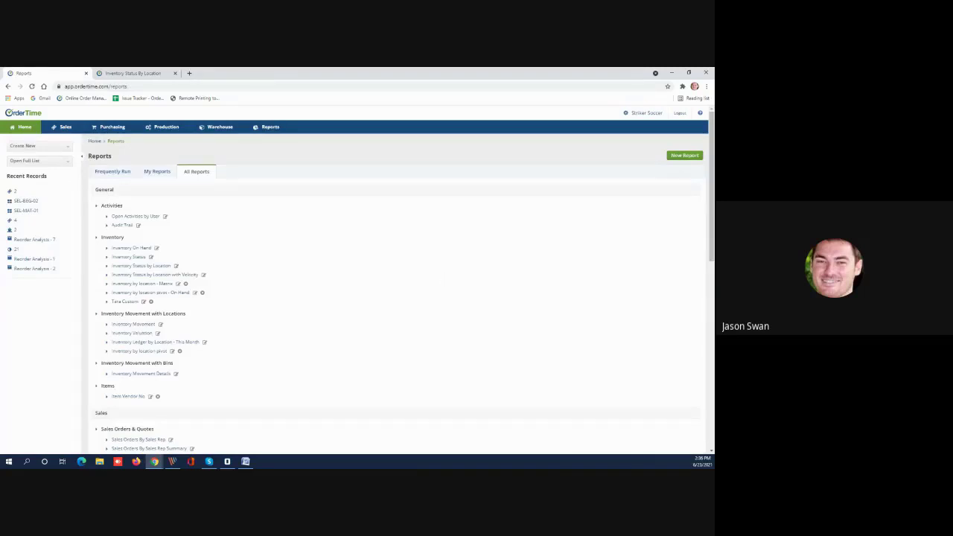
click(127, 248)
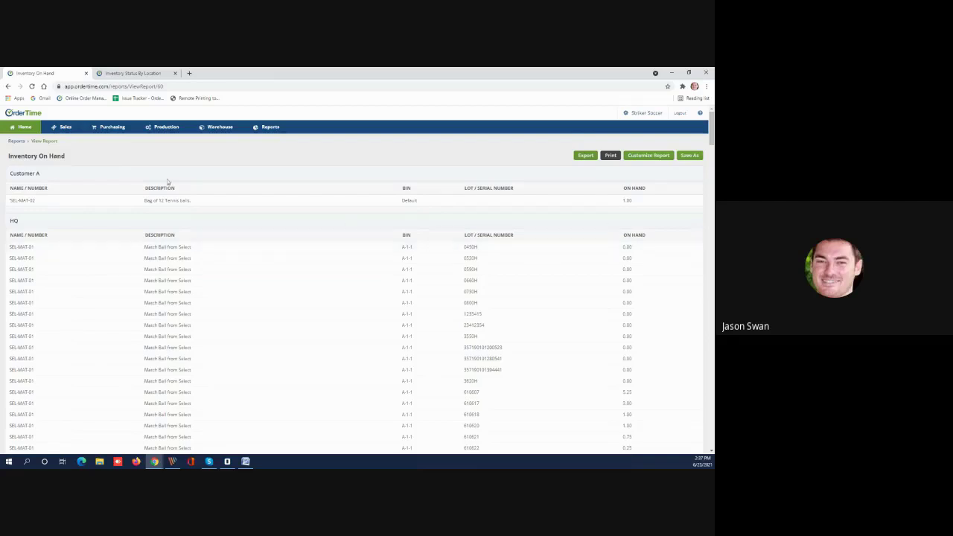
click(267, 127)
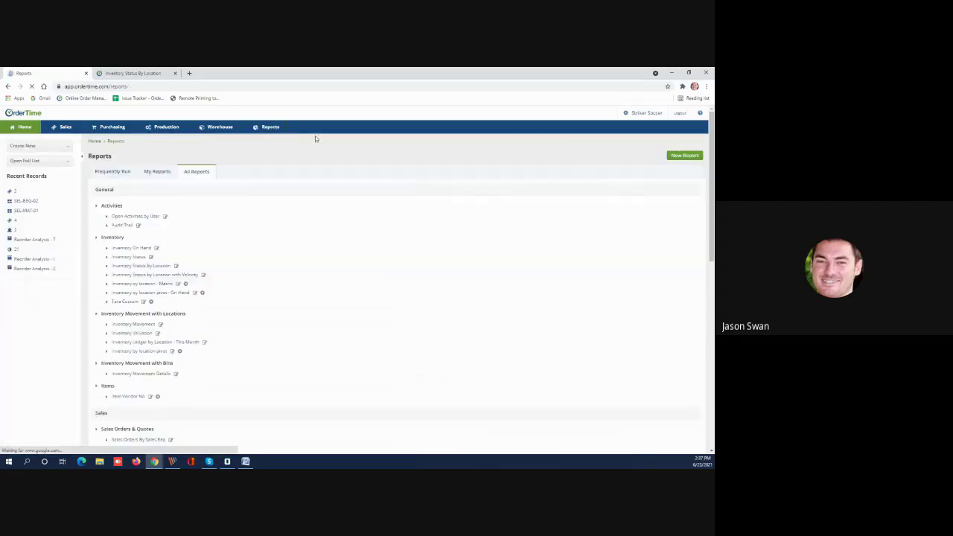
Open the Sales Order Detail report and show its filters for customization
scroll(192, 229, down, 9)
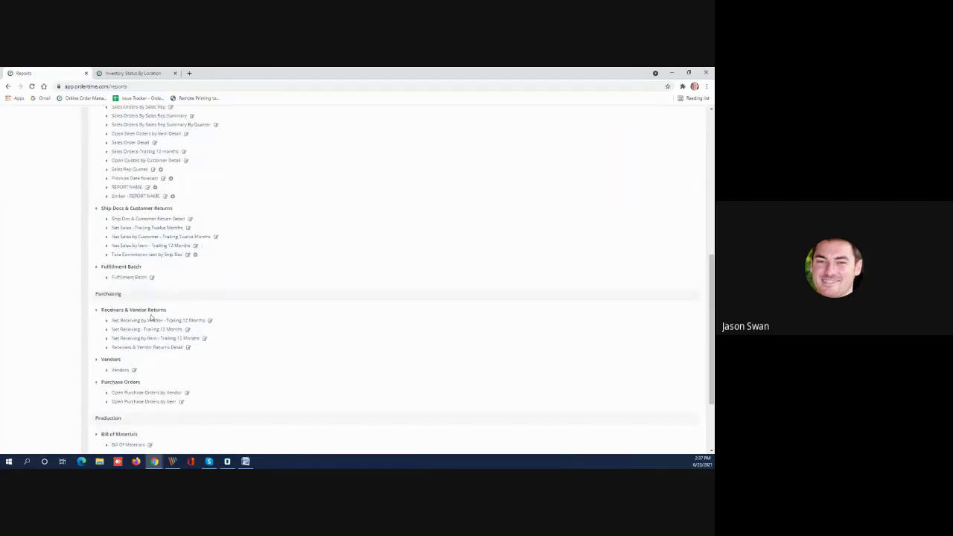
scroll(148, 309, up, 2)
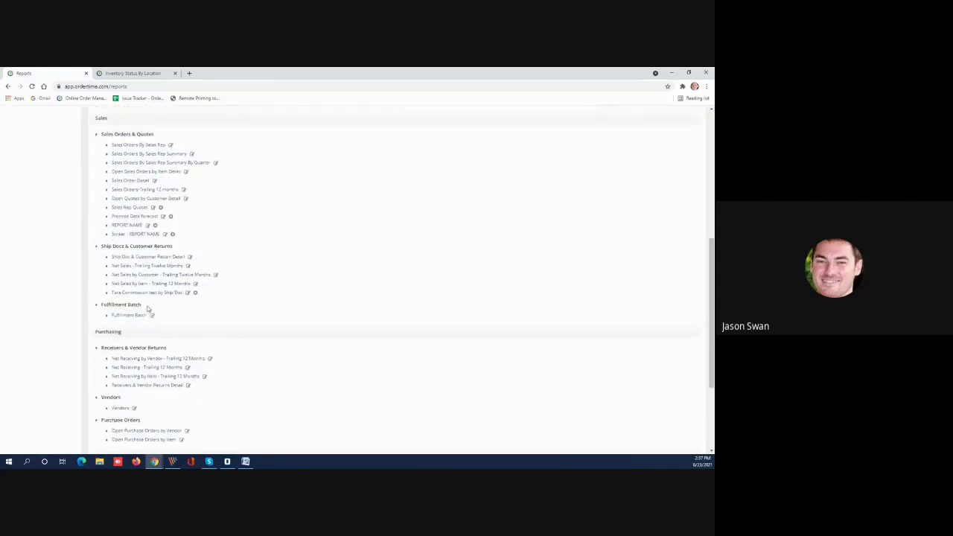
click(136, 193)
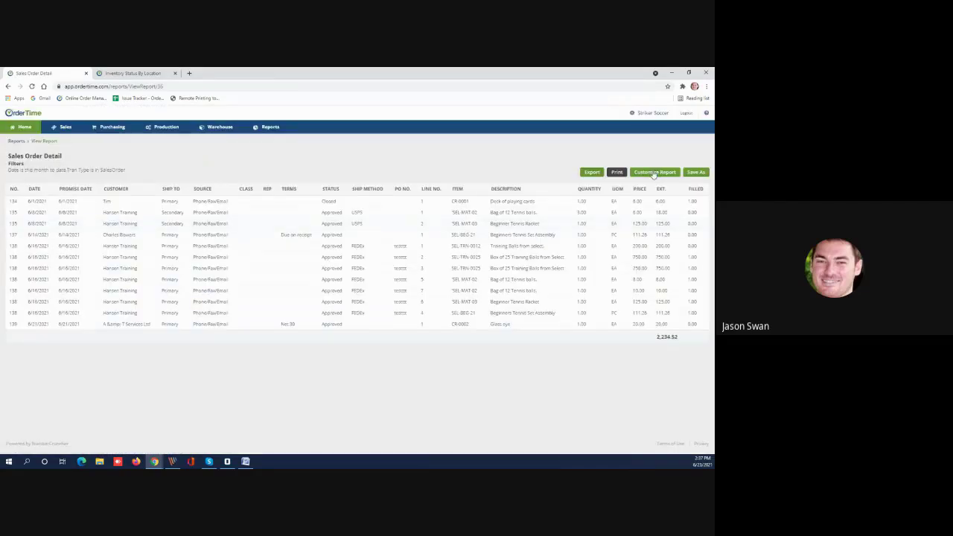
click(654, 173)
click(175, 174)
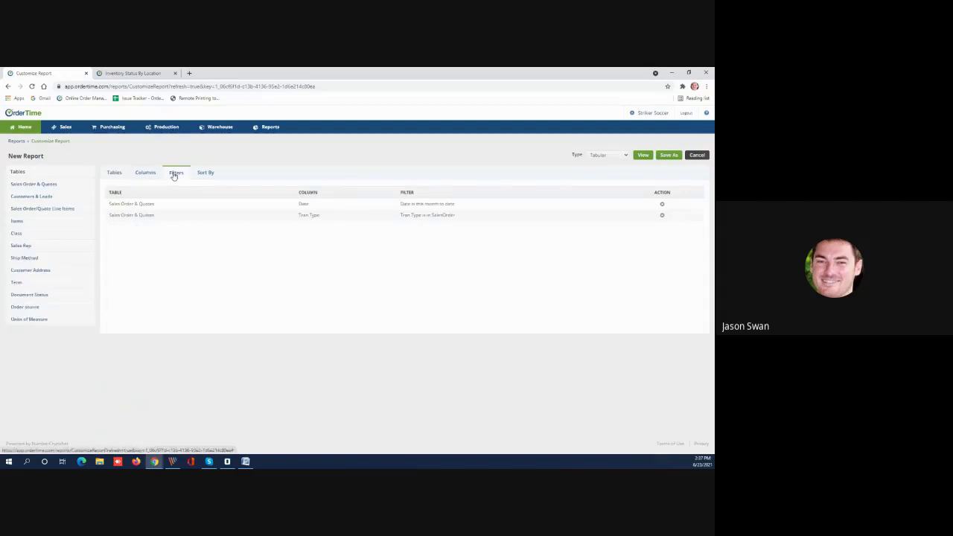
Set the Sales Order & Quotes Date filter's range to Custom
click(156, 204)
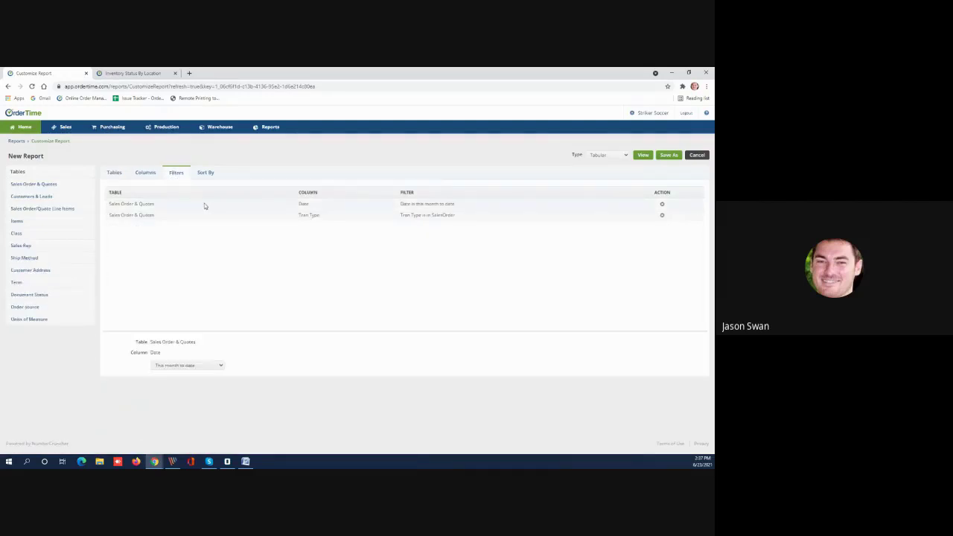
click(221, 366)
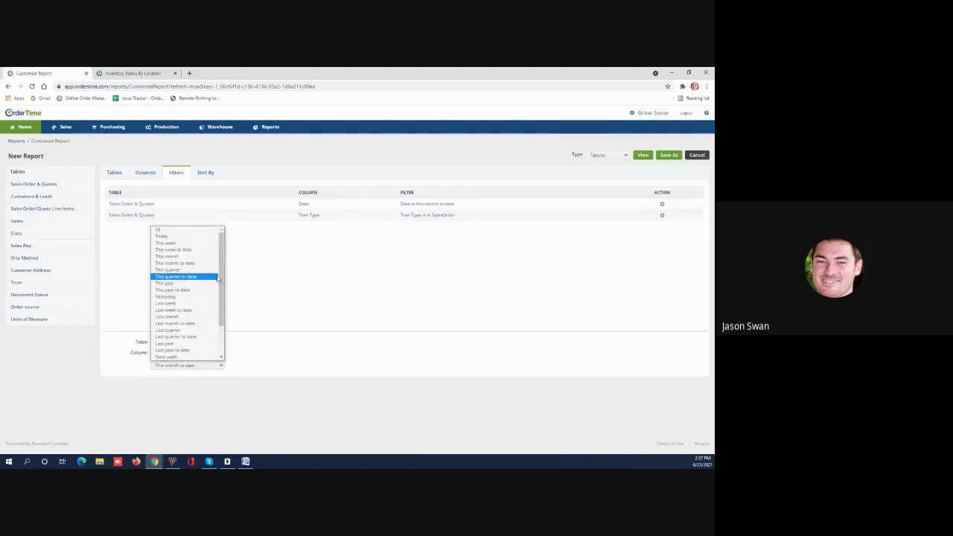
scroll(186, 291, down, 3)
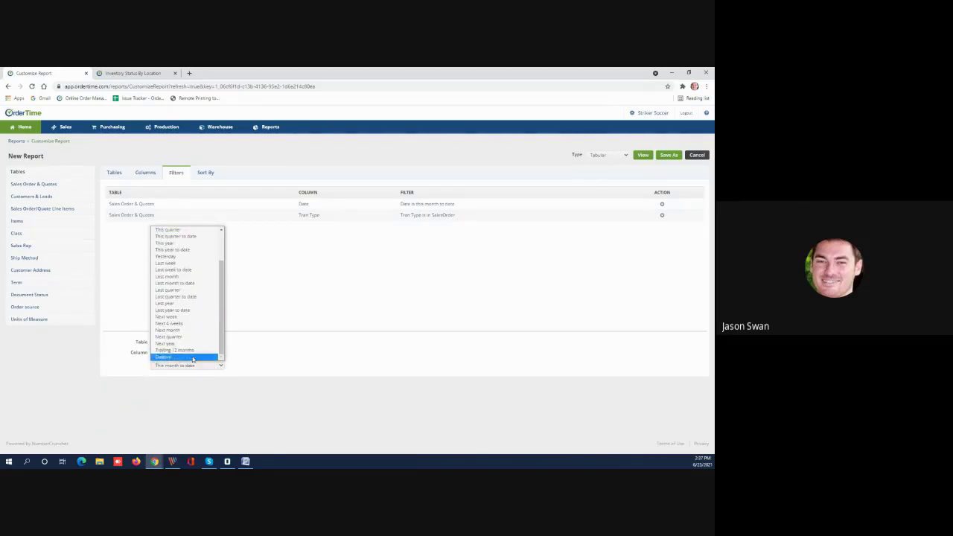
click(195, 357)
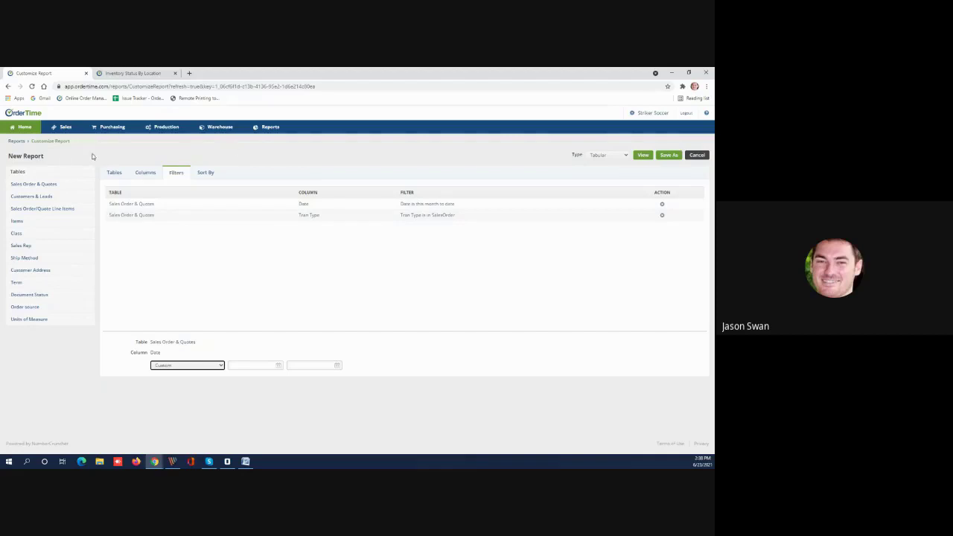
Open the Inventory On Hand report from the reports list and show its filters for customization
click(272, 128)
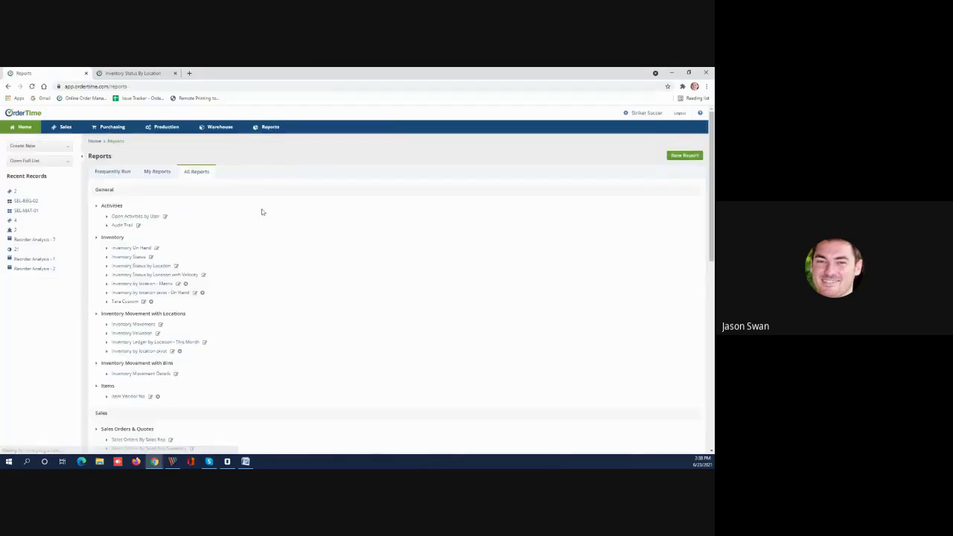
scroll(253, 223, down, 2)
click(139, 180)
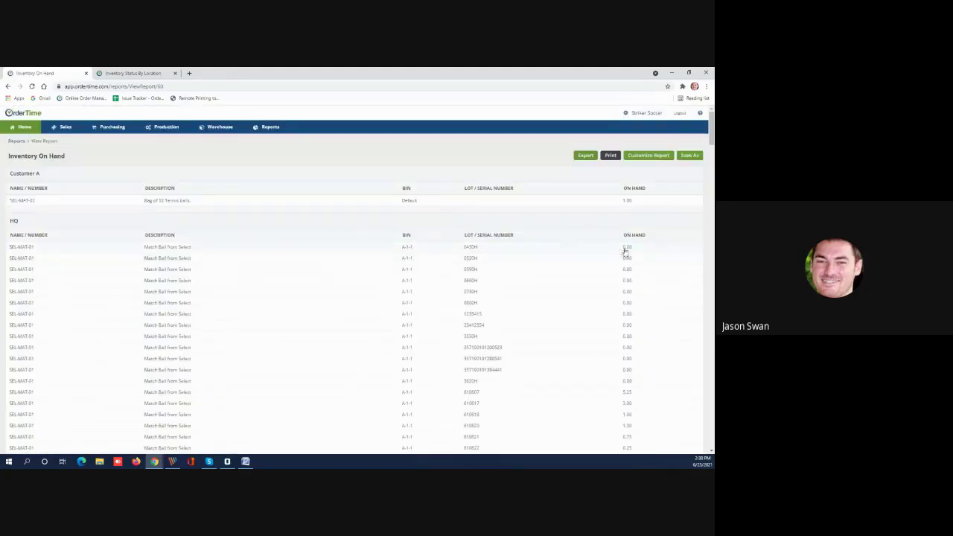
click(647, 157)
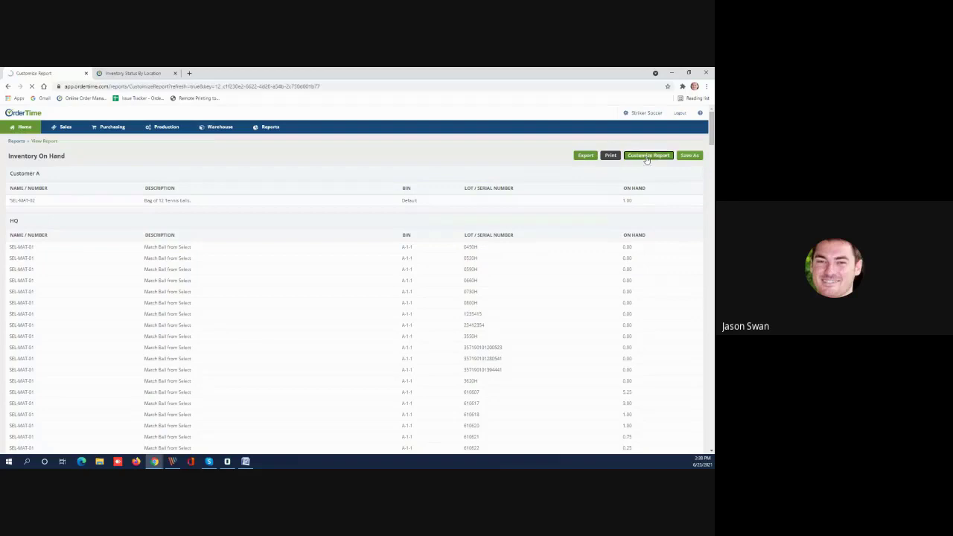
click(181, 177)
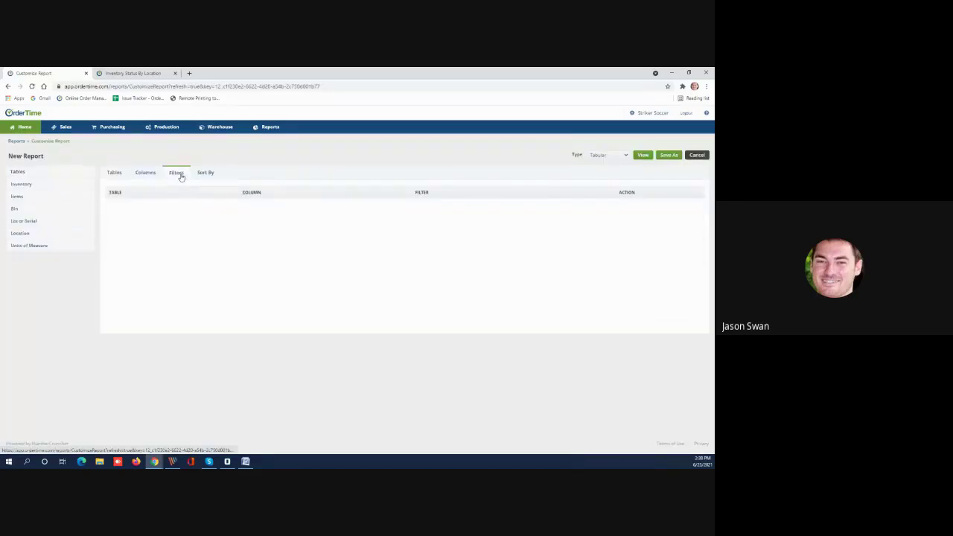
Add a filter on the Inventory table's On hand column and set it to not equal 0
click(44, 190)
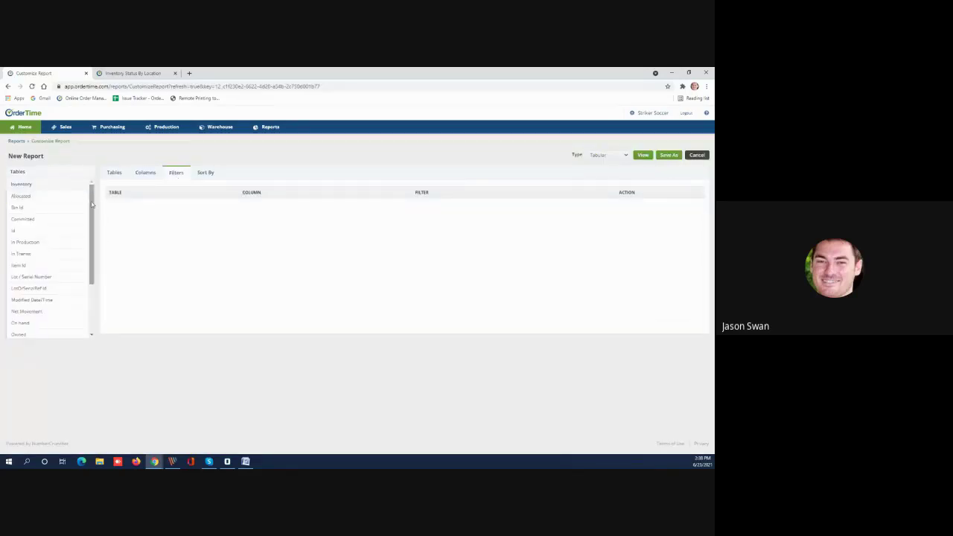
scroll(45, 245, down, 2)
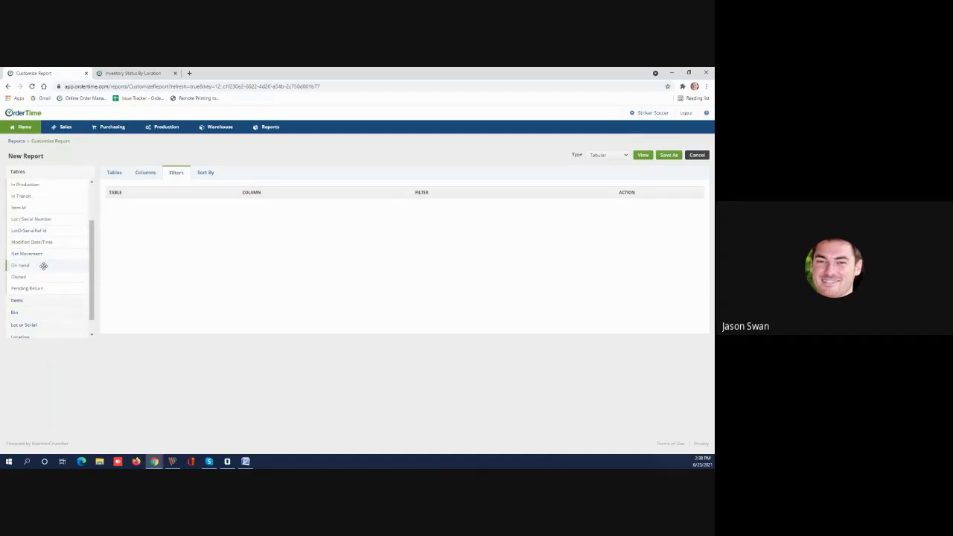
drag(43, 266, 181, 234)
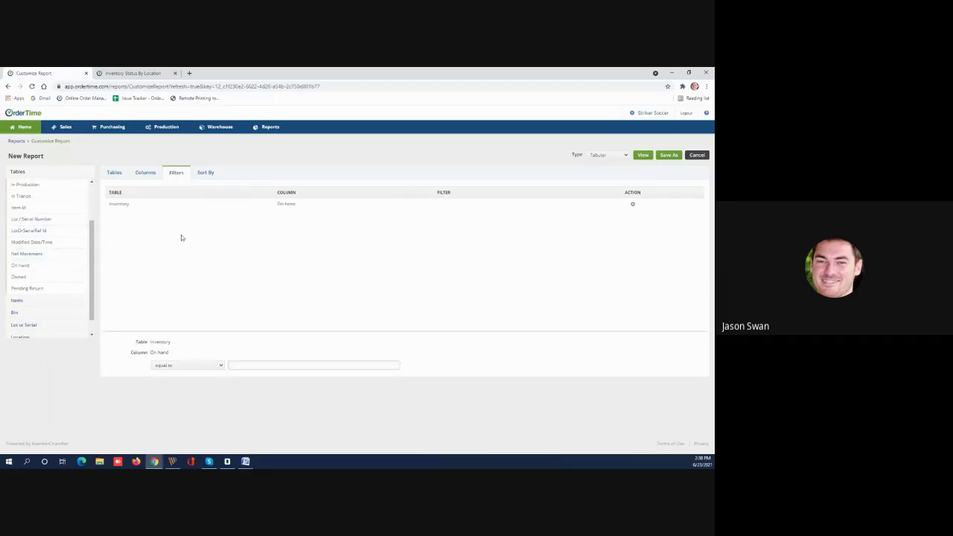
click(219, 365)
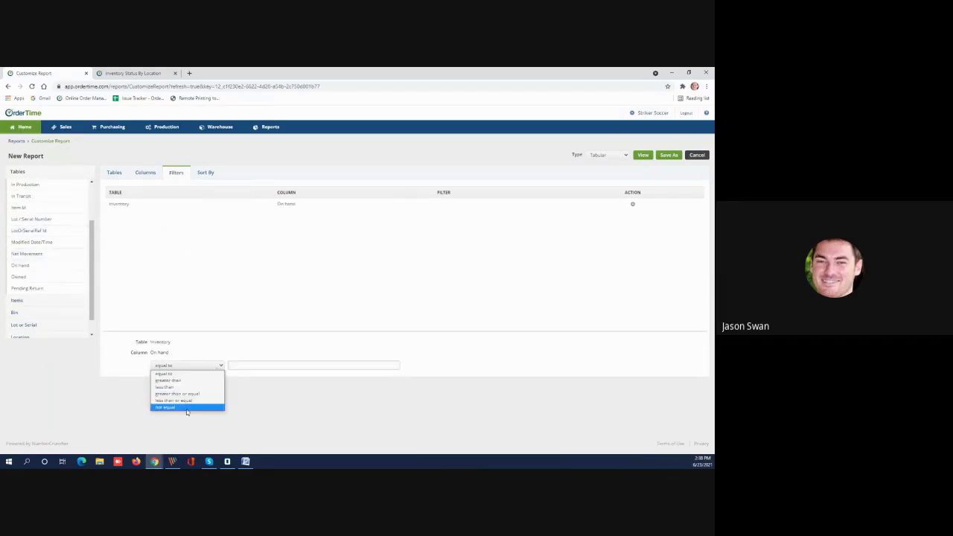
click(186, 411)
click(231, 366)
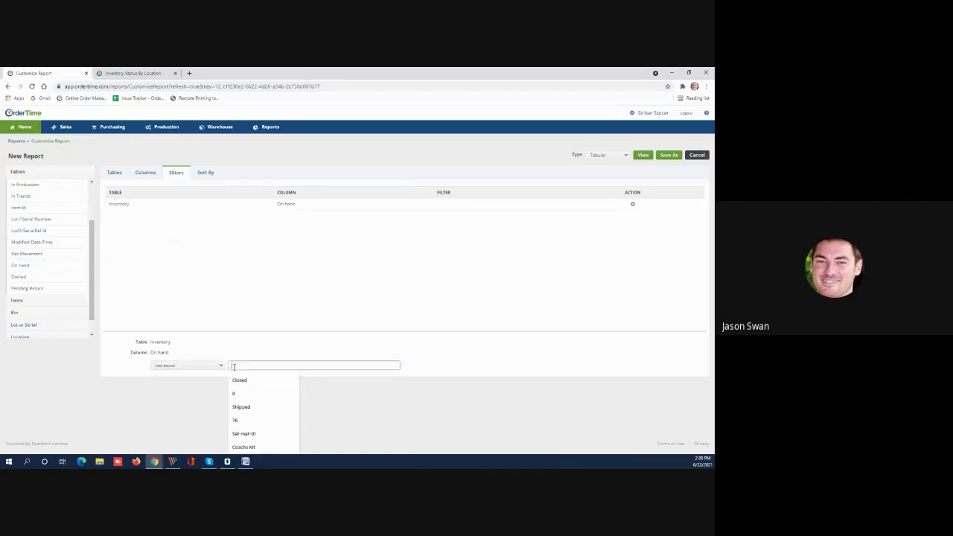
click(233, 394)
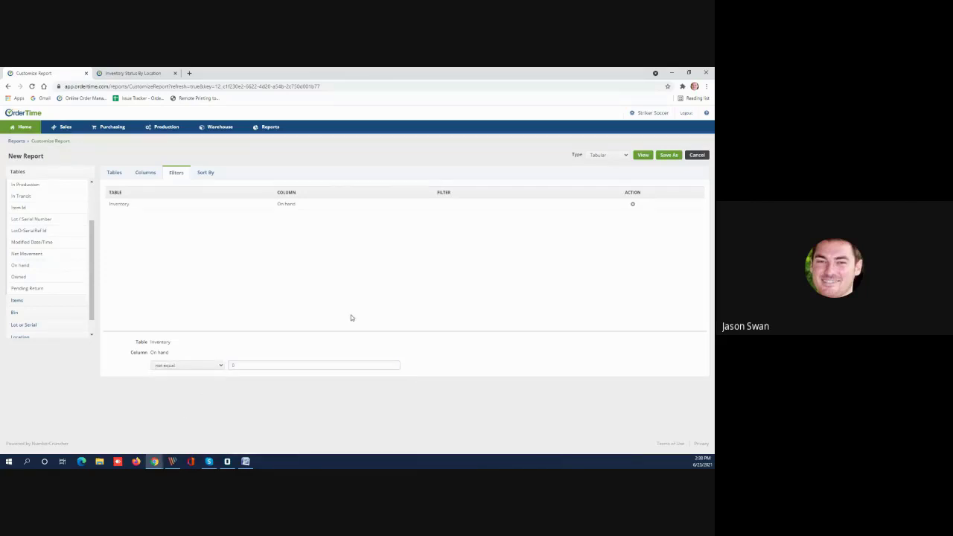
View the filtered Inventory On Hand report and look through its on-hand quantities
click(642, 155)
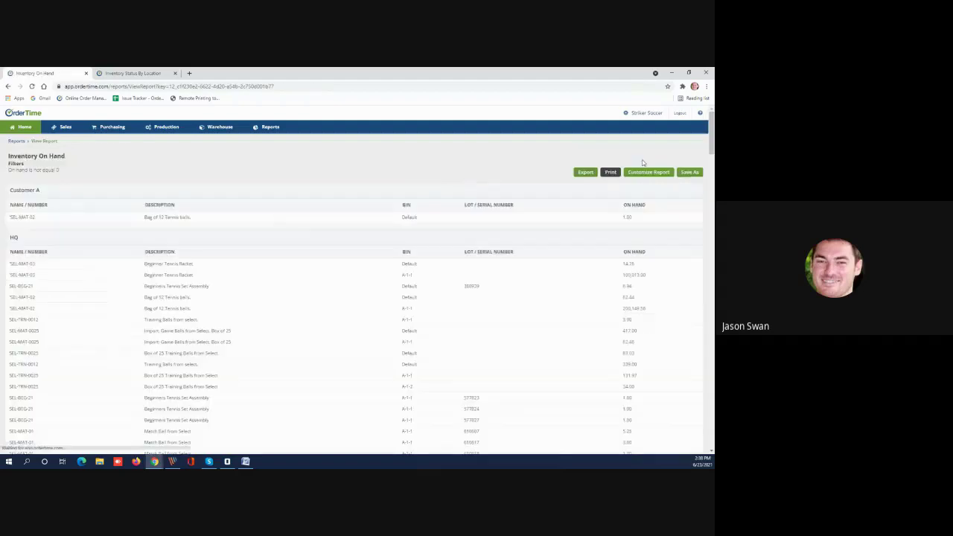
scroll(631, 304, down, 4)
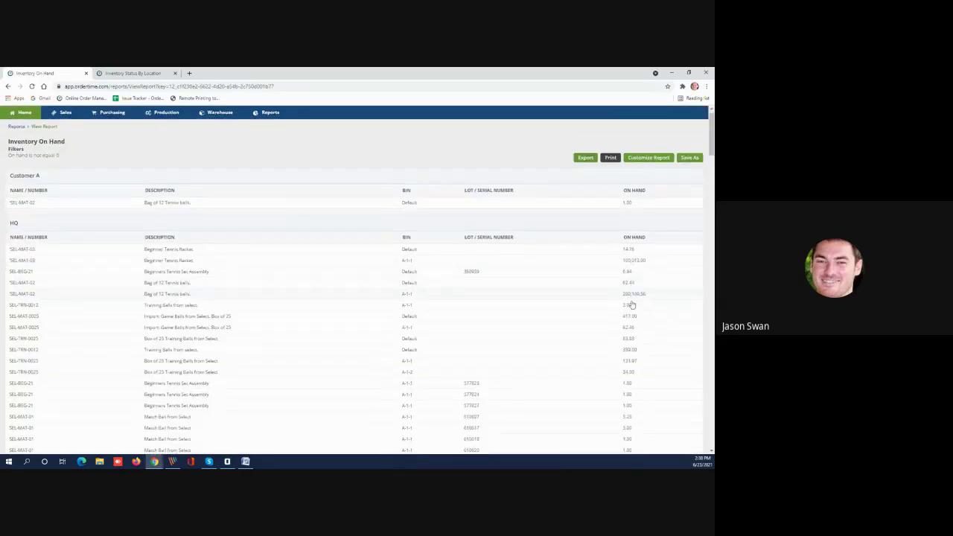
scroll(631, 303, down, 2)
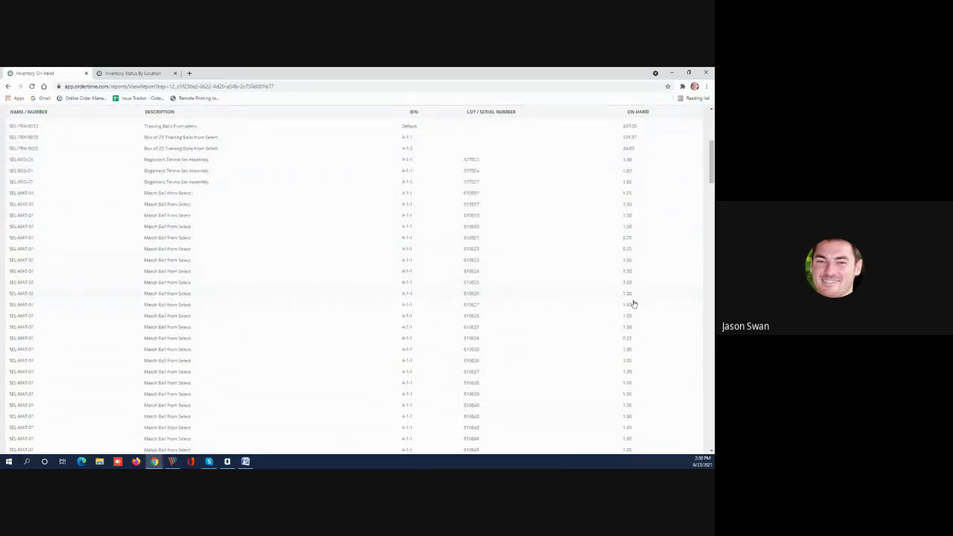
scroll(630, 305, down, 1)
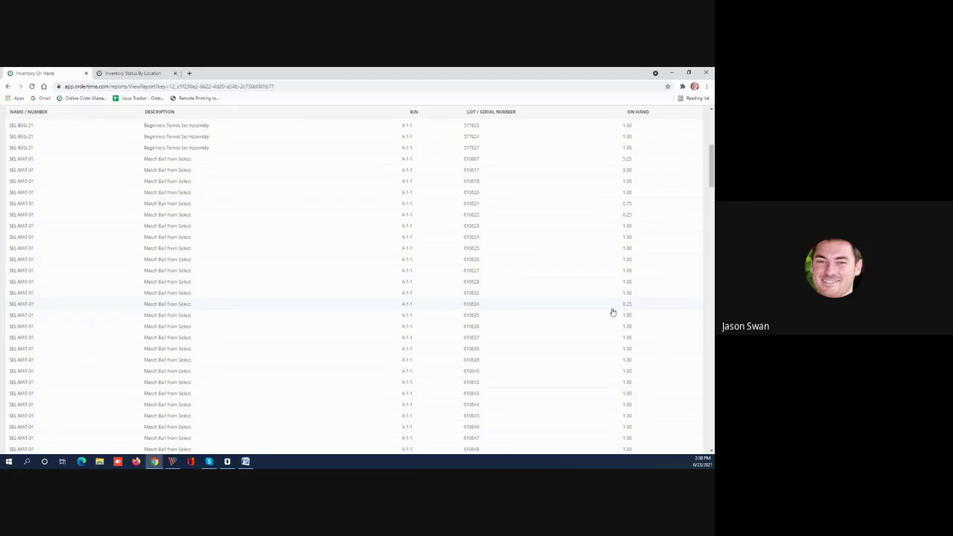
scroll(566, 304, up, 7)
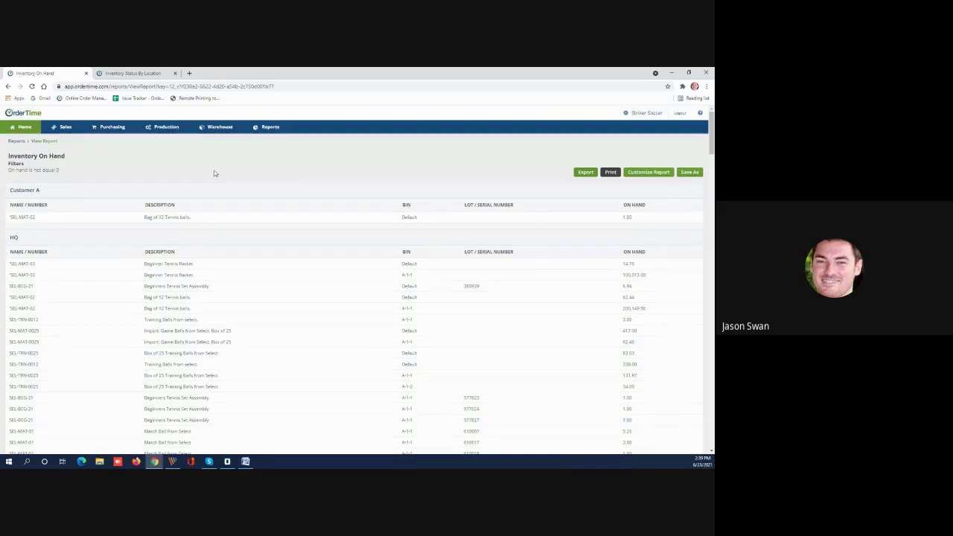
scroll(203, 175, down, 2)
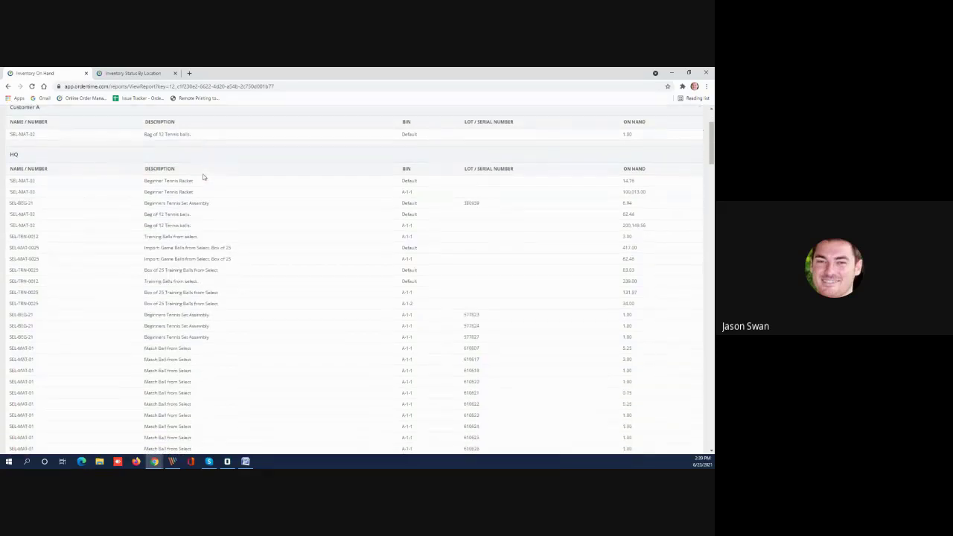
scroll(204, 177, up, 2)
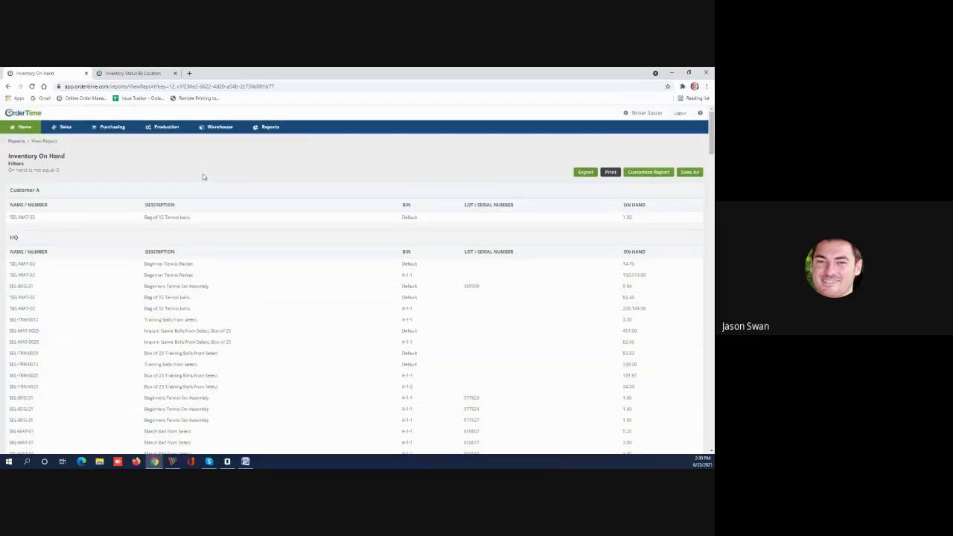